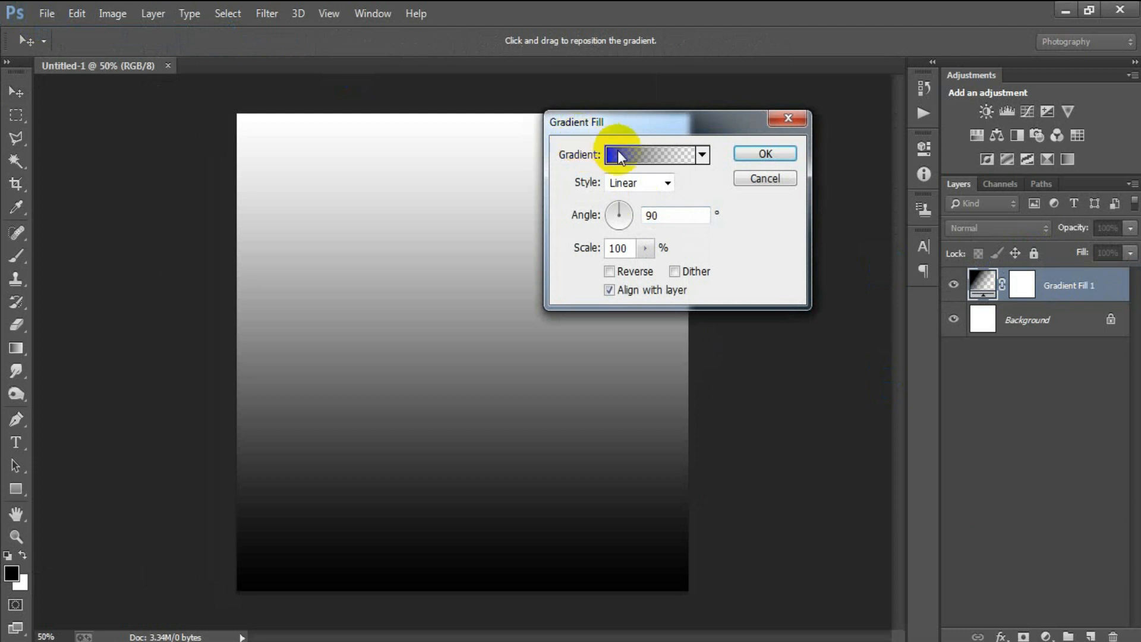
Step: Choose the violet-to-orange gradient preset for the gradient fill and set its end colour stop to F8B500
{"action": "left_click_drag", "start_coordinate": [616, 84], "coordinate": [554, 84]}
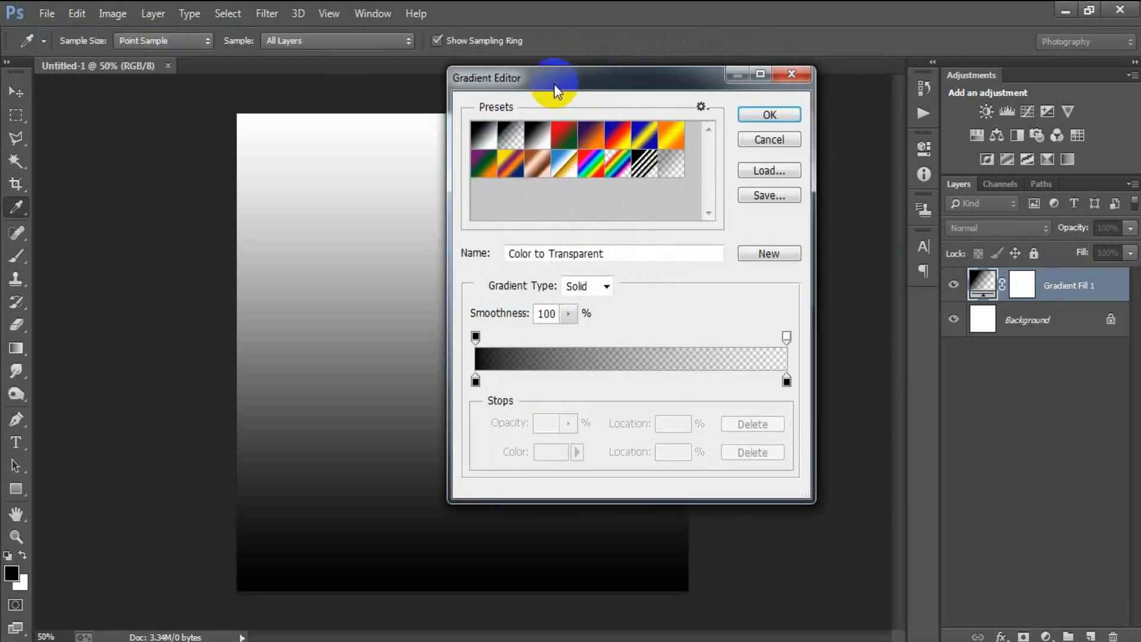
{"action": "left_click", "coordinate": [564, 138]}
{"action": "left_click", "coordinate": [786, 381]}
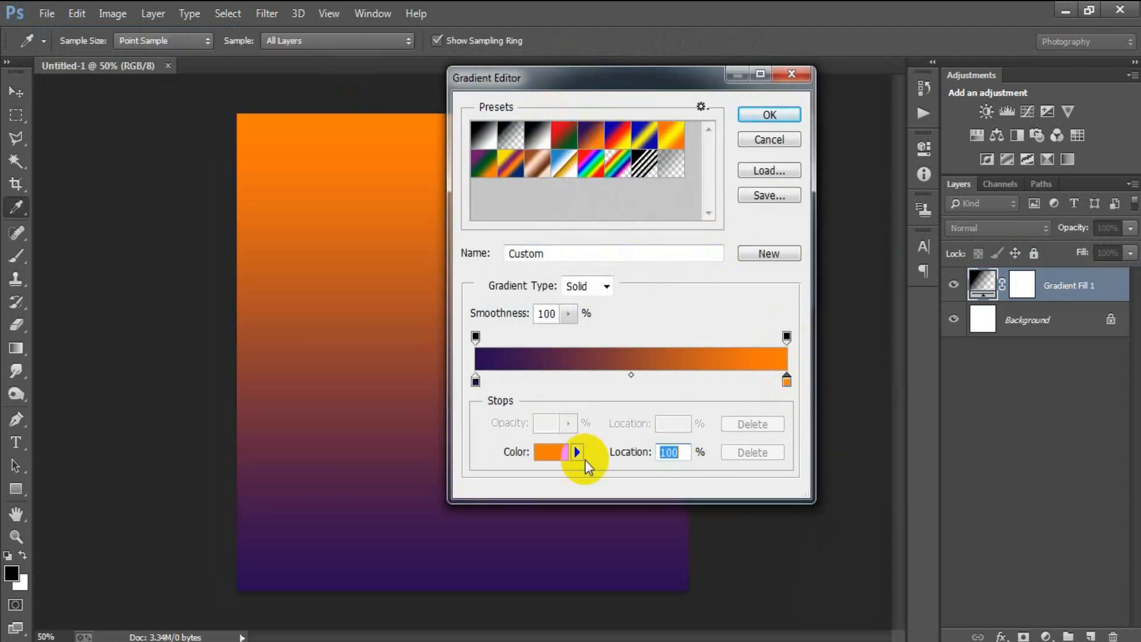
{"action": "left_click", "coordinate": [542, 457]}
{"action": "left_click_drag", "start_coordinate": [801, 408], "coordinate": [737, 409]}
{"action": "type", "text": "F8"}
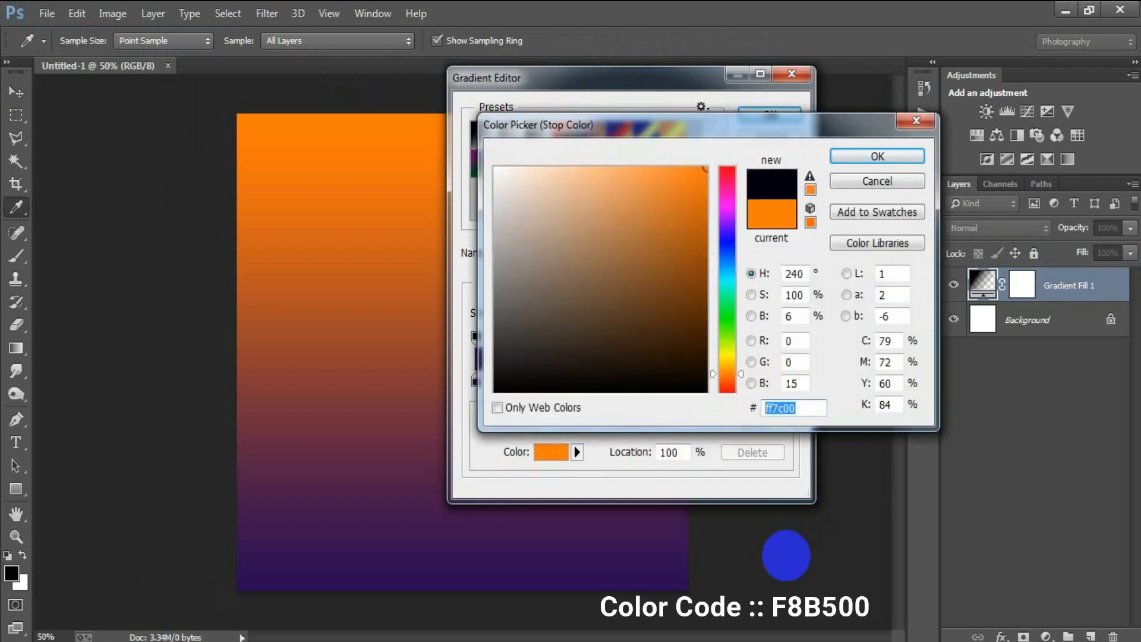
{"action": "type", "text": "B500"}
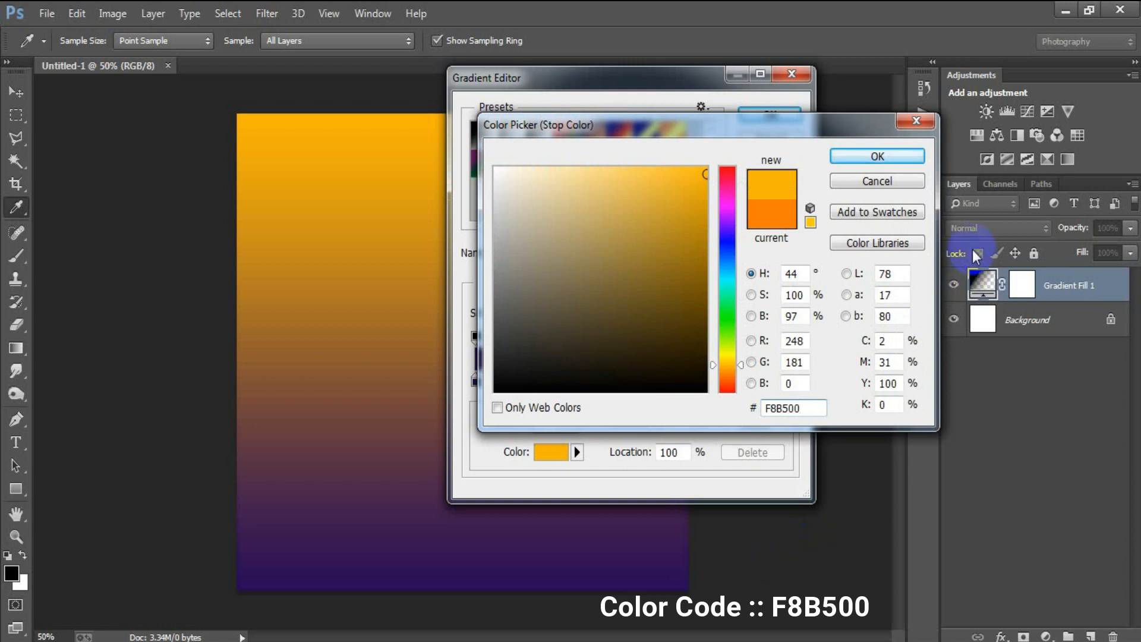
{"action": "left_click", "coordinate": [892, 156]}
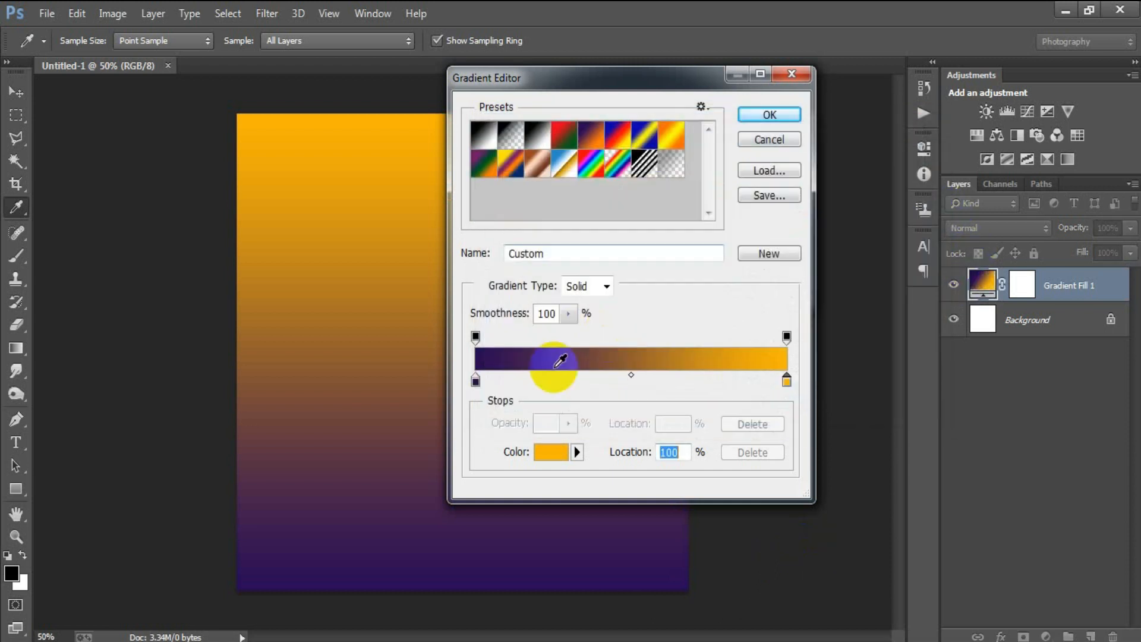
Step: Set the gradient's start colour stop to FCEABB and accept the edited gradient
{"action": "left_click", "coordinate": [476, 381]}
{"action": "left_click", "coordinate": [550, 452]}
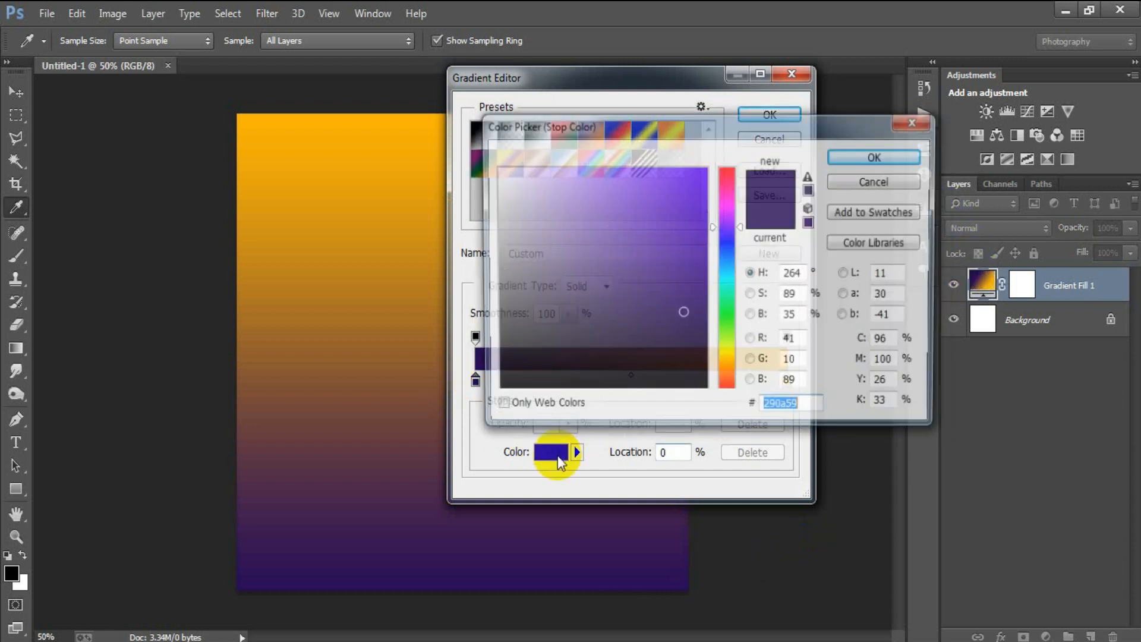
{"action": "left_click_drag", "start_coordinate": [803, 410], "coordinate": [741, 414]}
{"action": "type", "text": "F"}
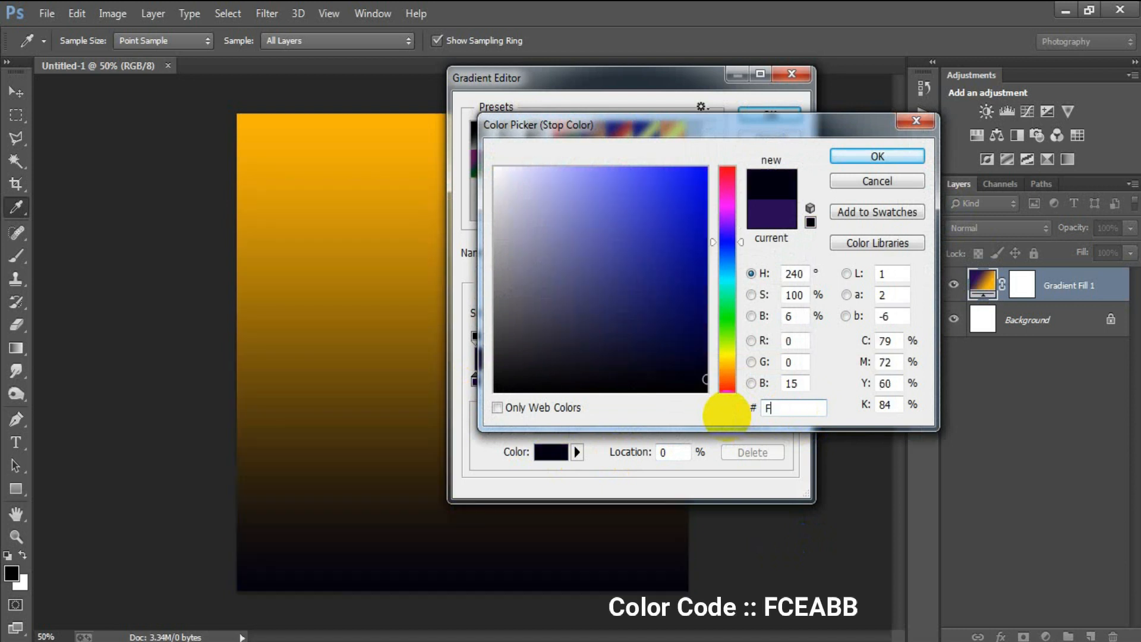
{"action": "type", "text": "CEABB"}
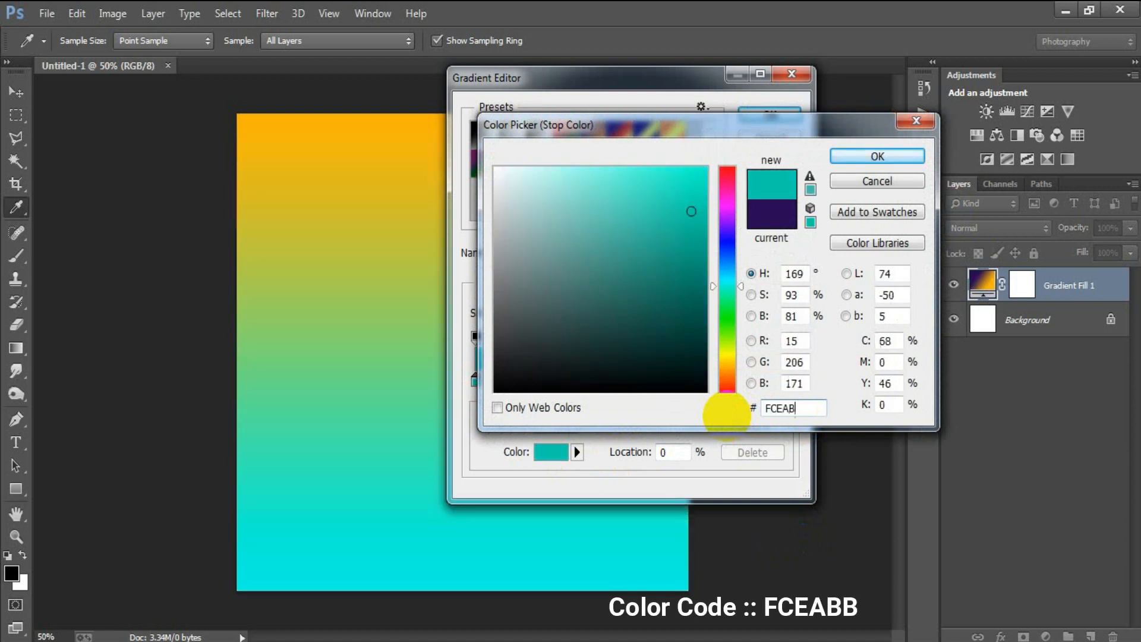
{"action": "left_click", "coordinate": [852, 160]}
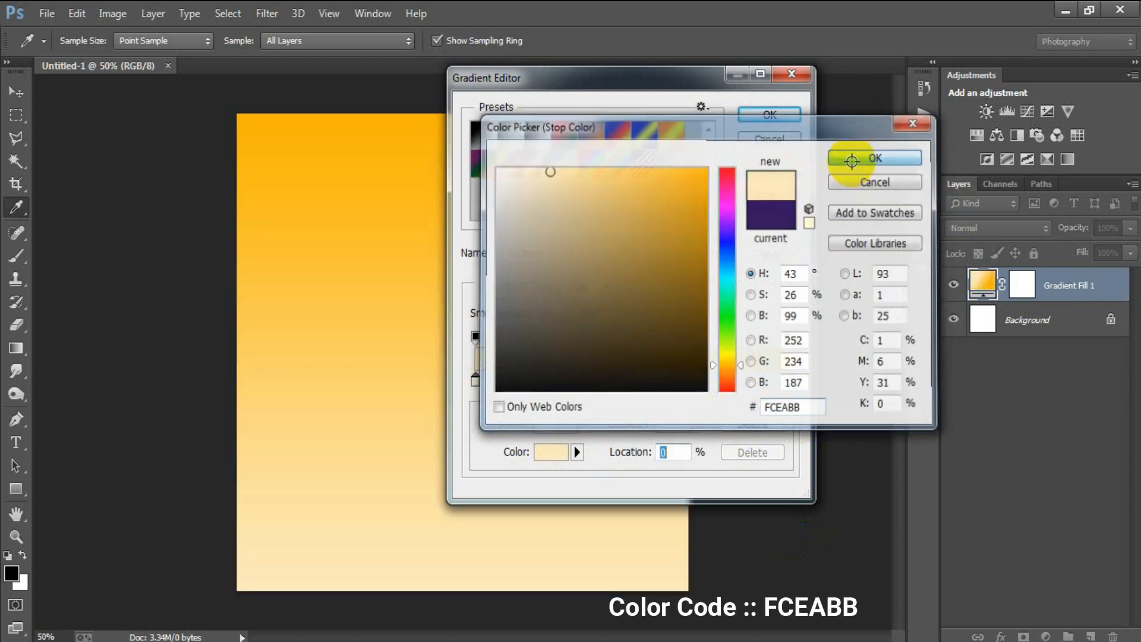
{"action": "left_click", "coordinate": [758, 119]}
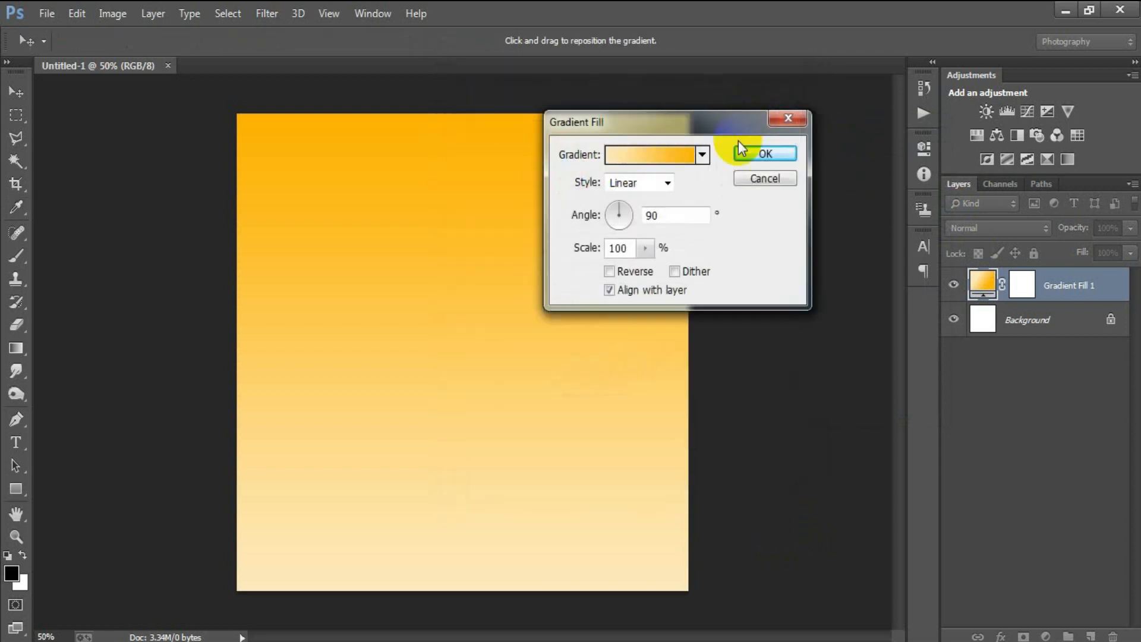
Step: Set the gradient fill's angle to 0°, enable Dither and apply the fill
{"action": "double_click", "coordinate": [651, 215]}
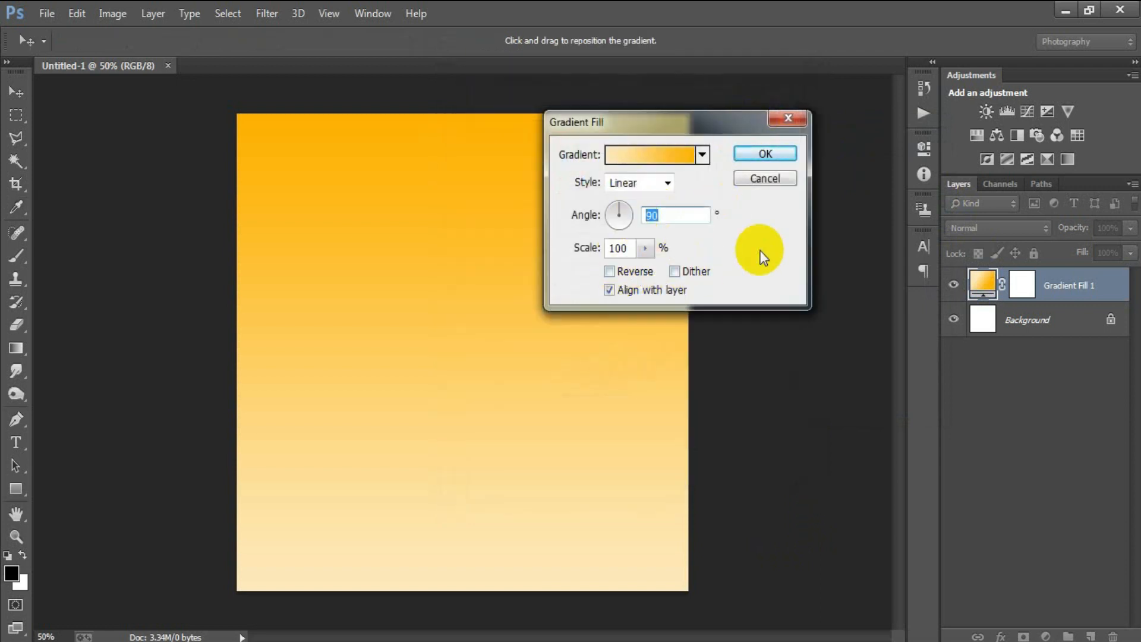
{"action": "type", "text": "0"}
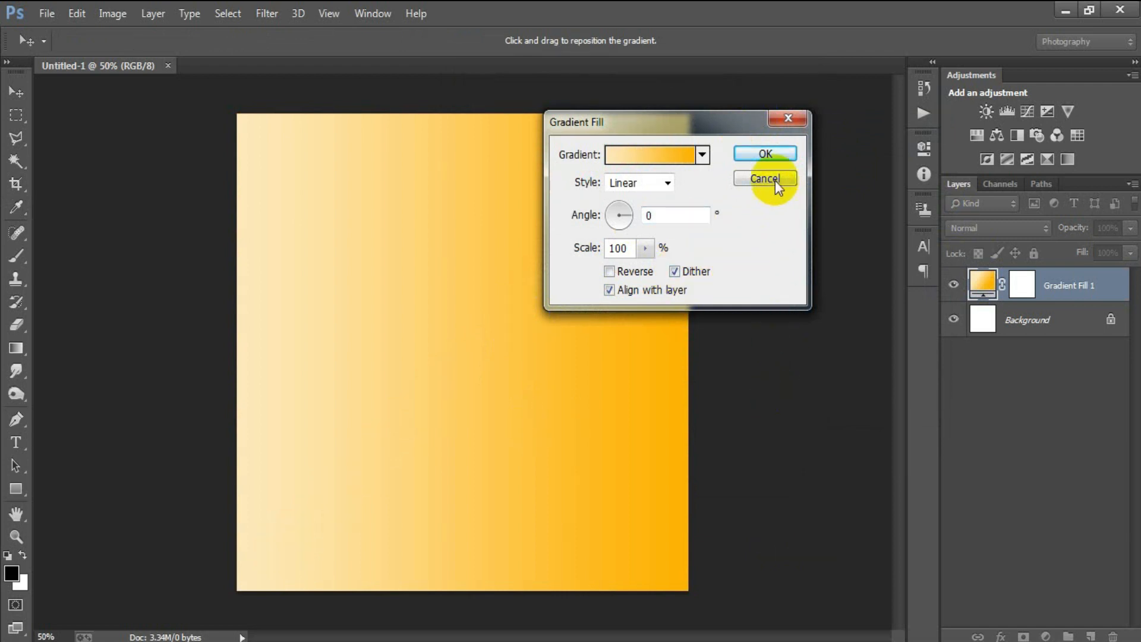
{"action": "left_click", "coordinate": [766, 154]}
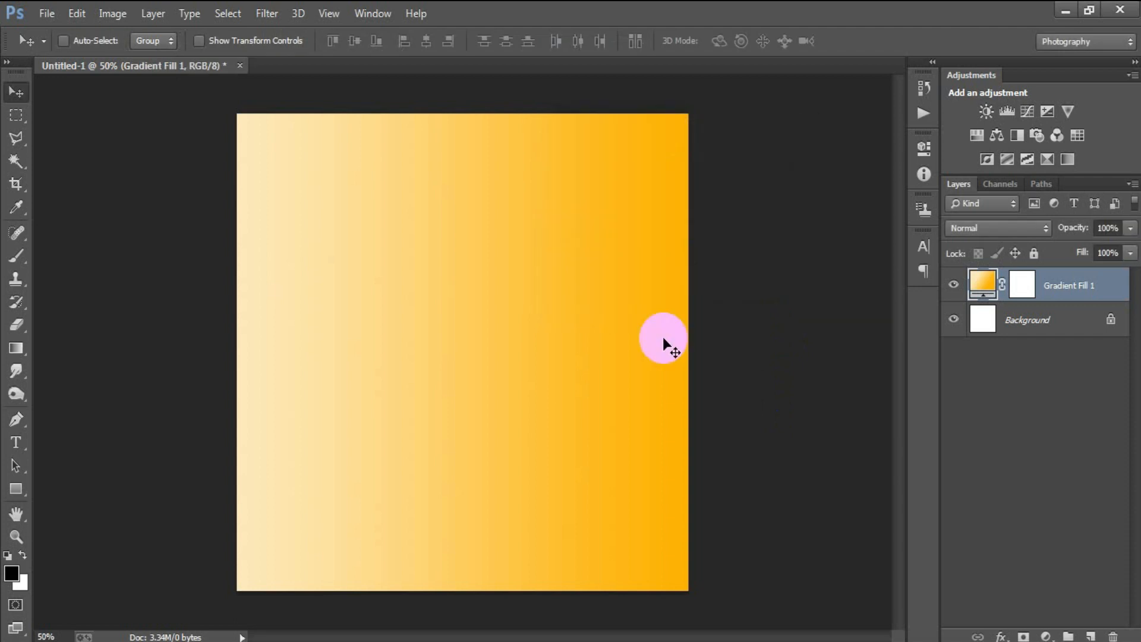
Step: Put the gradient fill layer into a group and check its effect by toggling its visibility
{"action": "left_click", "coordinate": [954, 284]}
{"action": "left_click", "coordinate": [954, 284]}
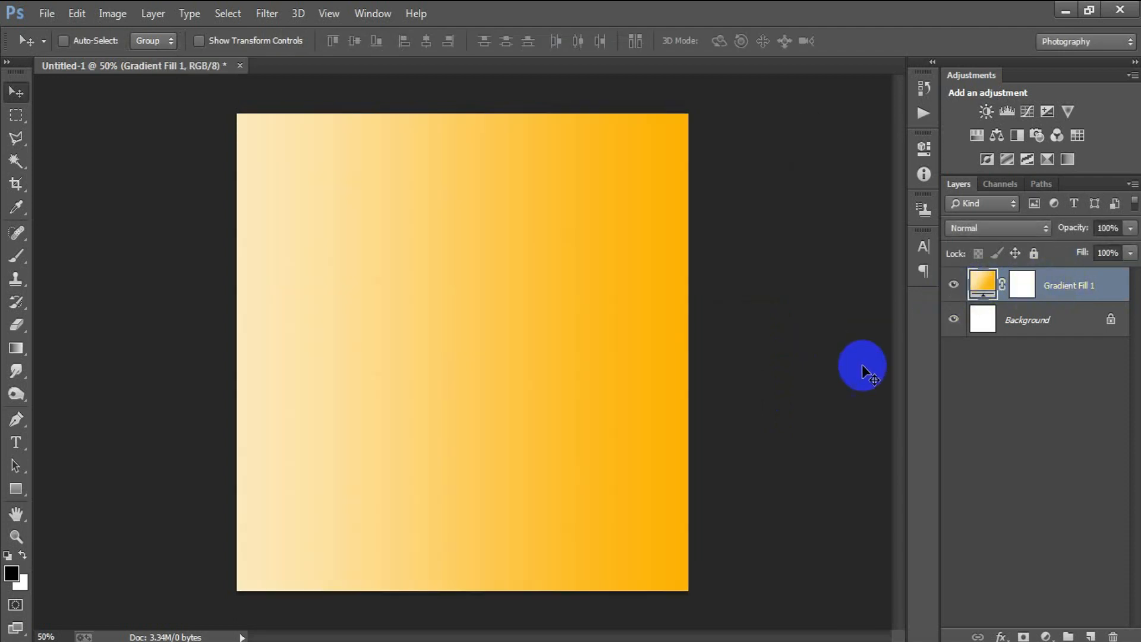
{"action": "key", "text": "ctrl+g"}
{"action": "left_click", "coordinate": [974, 278]}
{"action": "left_click", "coordinate": [953, 278]}
{"action": "left_click", "coordinate": [953, 278]}
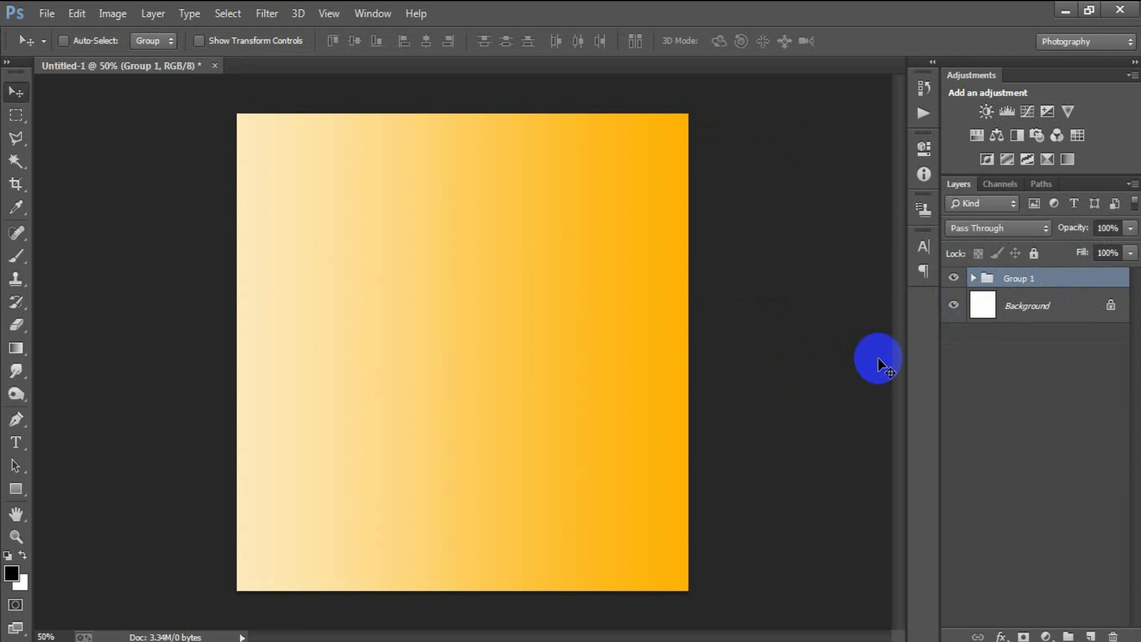
Step: Add a new layer and draw a black rectangle of about 1090 × 614 px across the lower part of the canvas
{"action": "left_click", "coordinate": [1090, 636]}
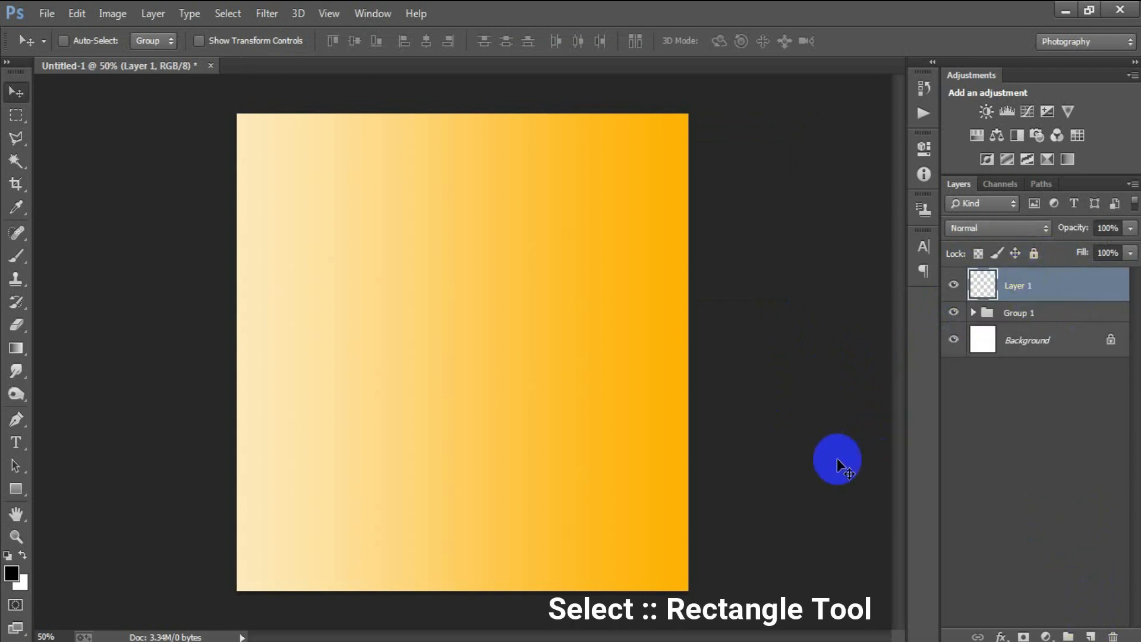
{"action": "left_click_drag", "start_coordinate": [16, 488], "coordinate": [52, 488]}
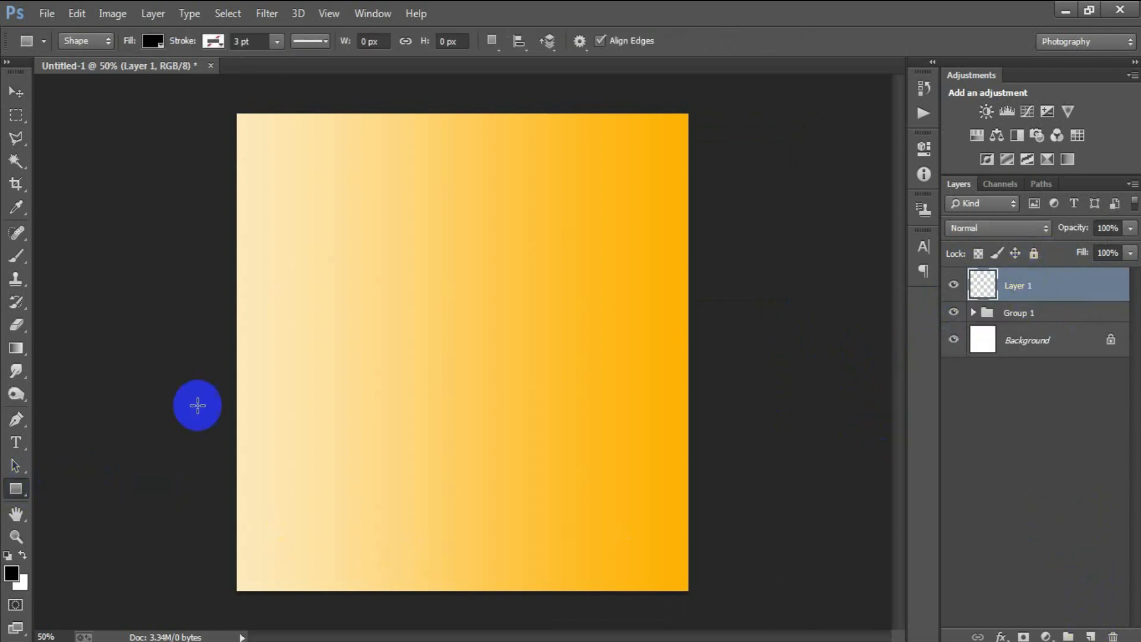
{"action": "left_click_drag", "start_coordinate": [249, 322], "coordinate": [690, 590]}
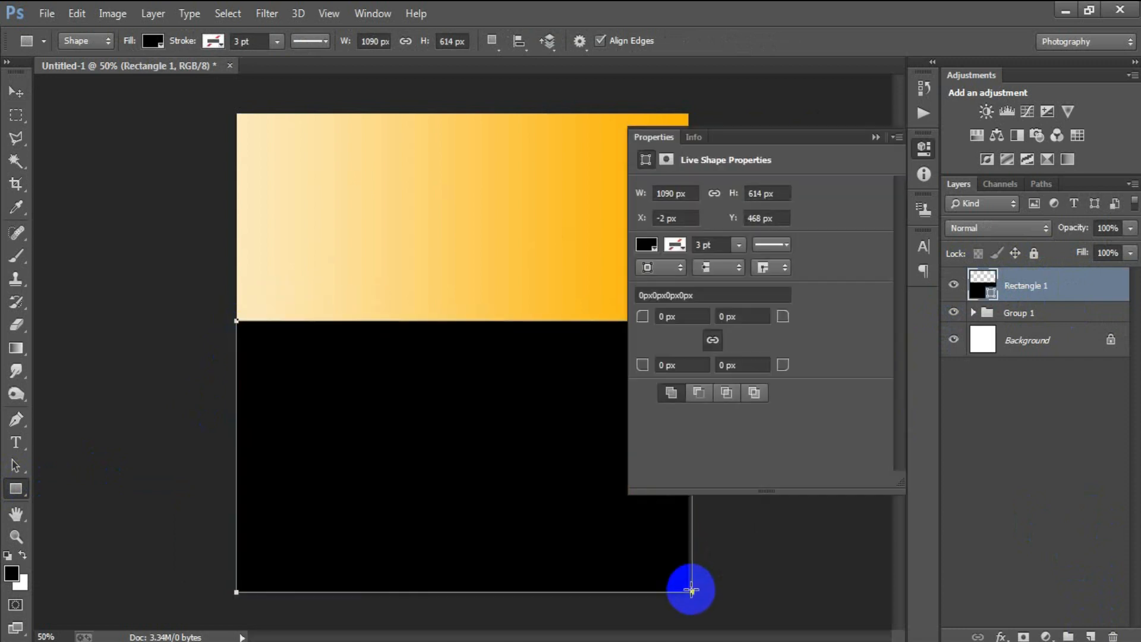
{"action": "left_click", "coordinate": [876, 140]}
{"action": "left_click", "coordinate": [16, 90]}
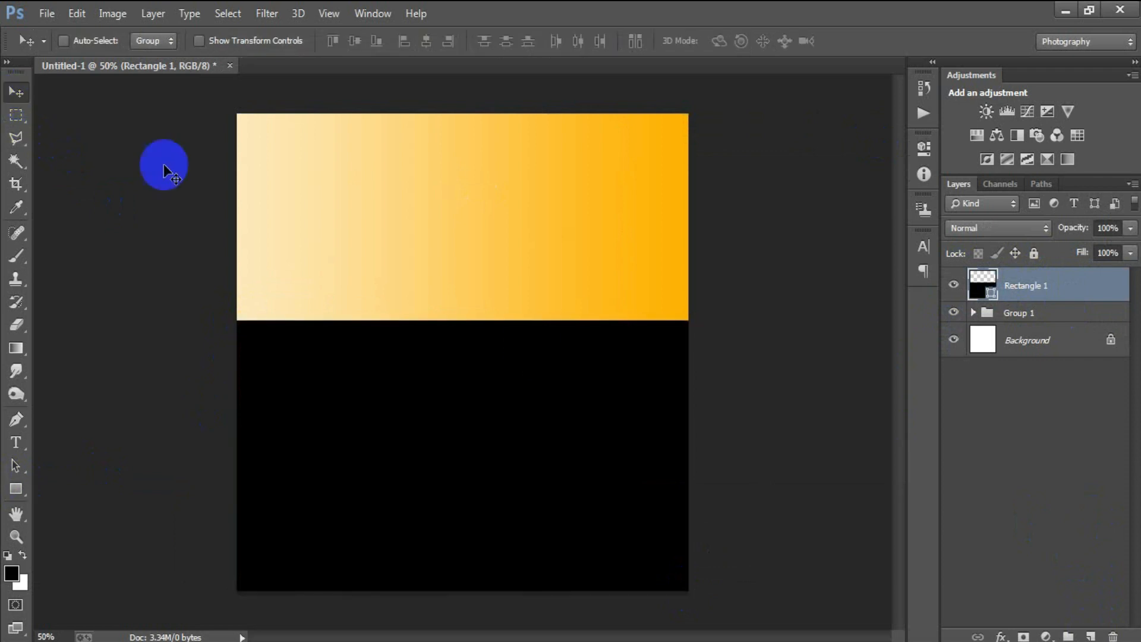
Step: Enlarge the black rectangle to about 1128 × 709 px with Free Transform and rasterize its layer
{"action": "key", "text": "ctrl+t"}
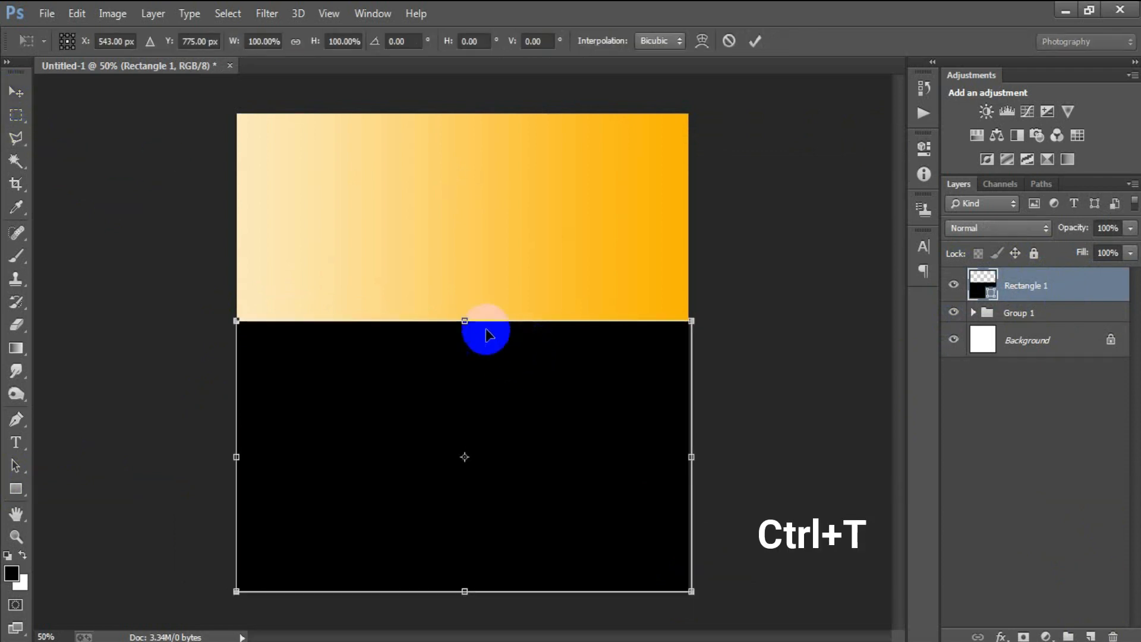
{"action": "left_click_drag", "start_coordinate": [465, 321], "coordinate": [464, 290]}
{"action": "left_click_drag", "start_coordinate": [691, 592], "coordinate": [699, 596]}
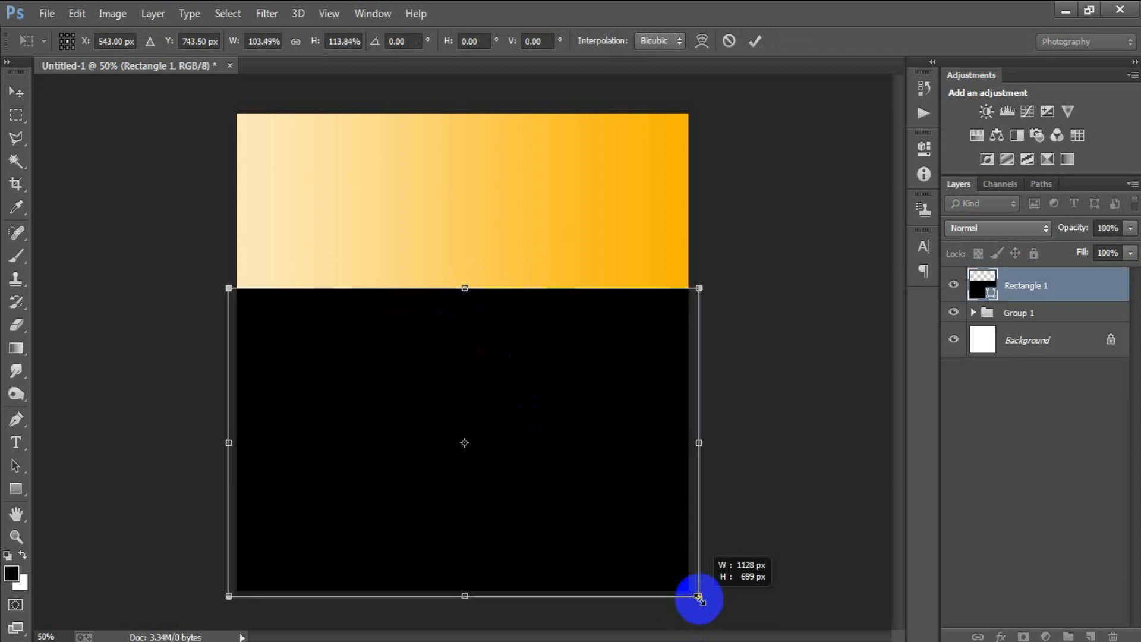
{"action": "left_click_drag", "start_coordinate": [462, 286], "coordinate": [462, 283]}
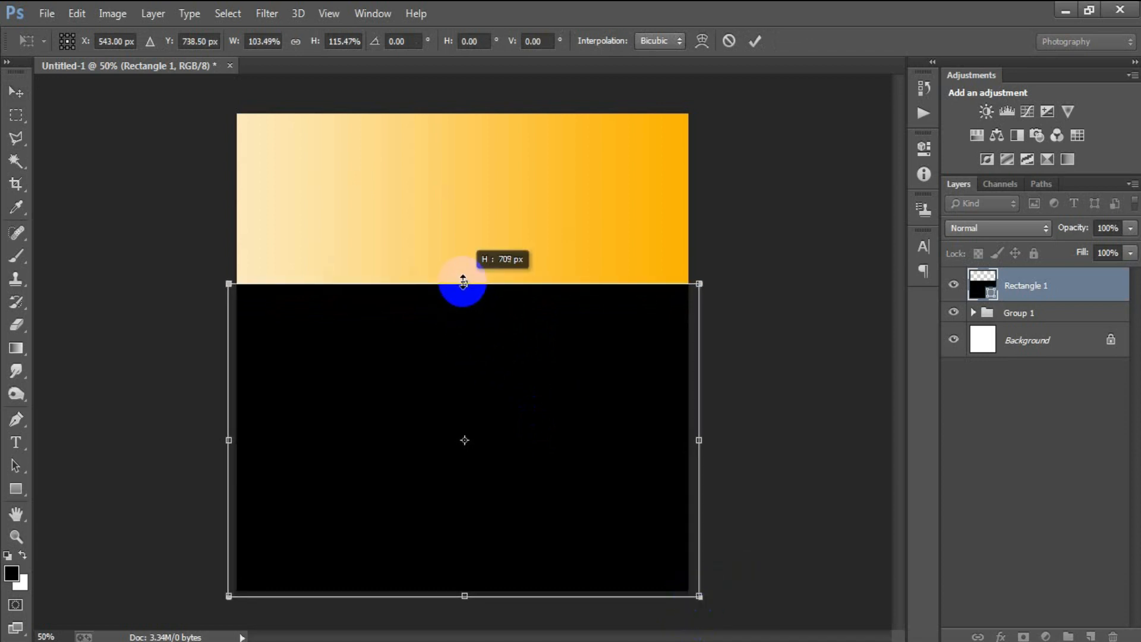
{"action": "left_click", "coordinate": [755, 40]}
{"action": "right_click", "coordinate": [1058, 283]}
{"action": "left_click", "coordinate": [768, 245]}
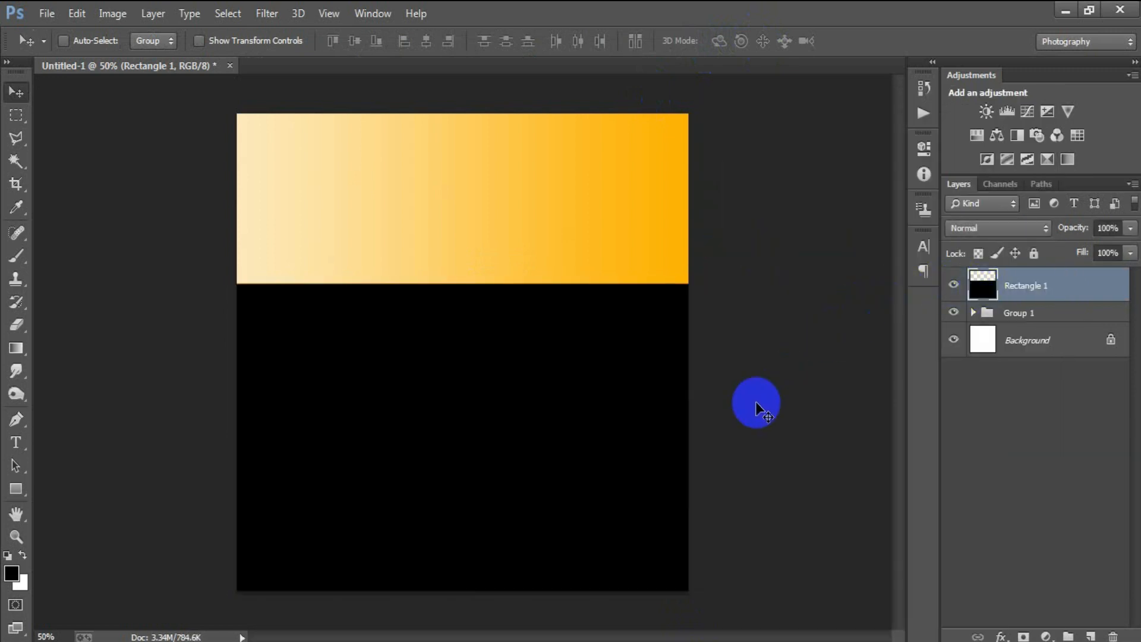
Step: Warp the black rectangle so its upper edge forms a wave, cresting near the left side and sloping down to the right
{"action": "key", "text": "ctrl+t"}
{"action": "right_click", "coordinate": [563, 321]}
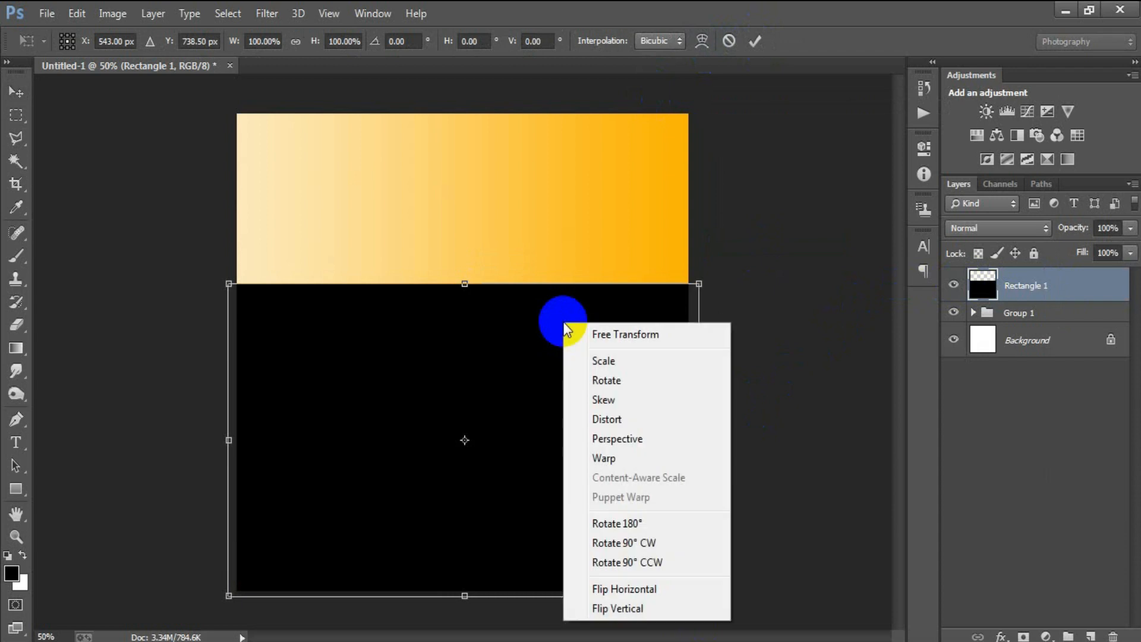
{"action": "left_click", "coordinate": [606, 458]}
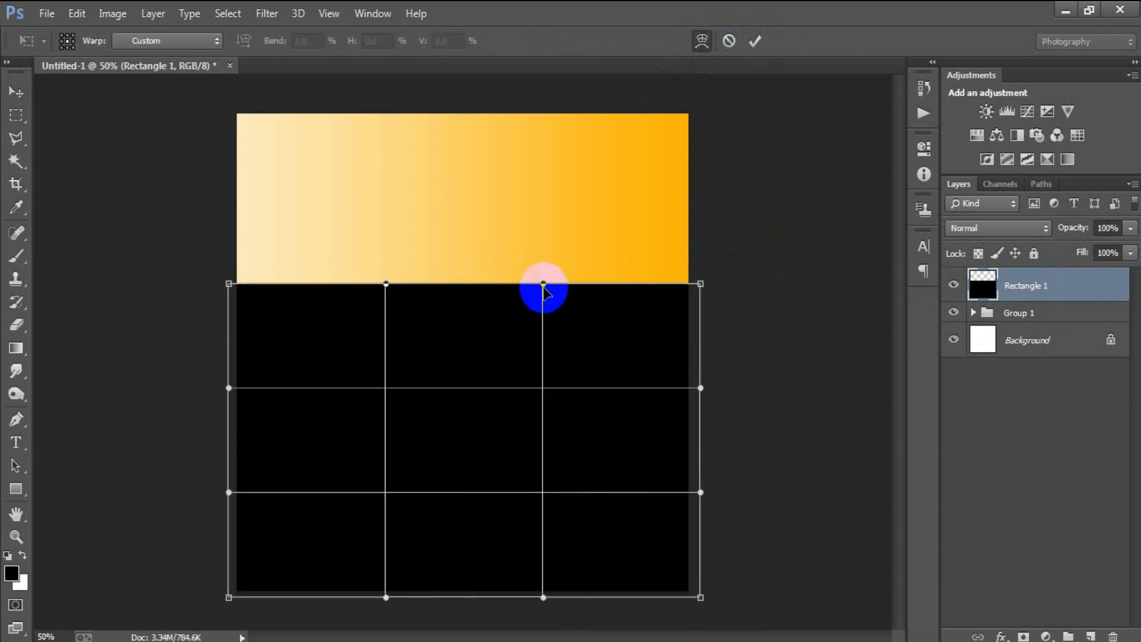
{"action": "left_click_drag", "start_coordinate": [543, 284], "coordinate": [553, 363]}
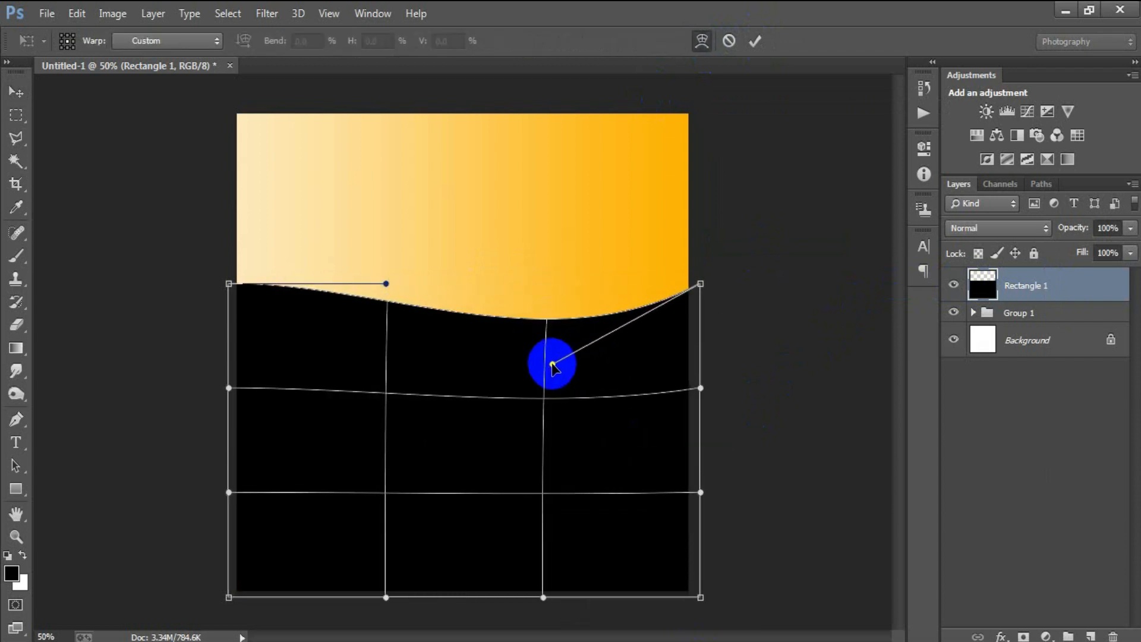
{"action": "left_click_drag", "start_coordinate": [662, 400], "coordinate": [662, 451]}
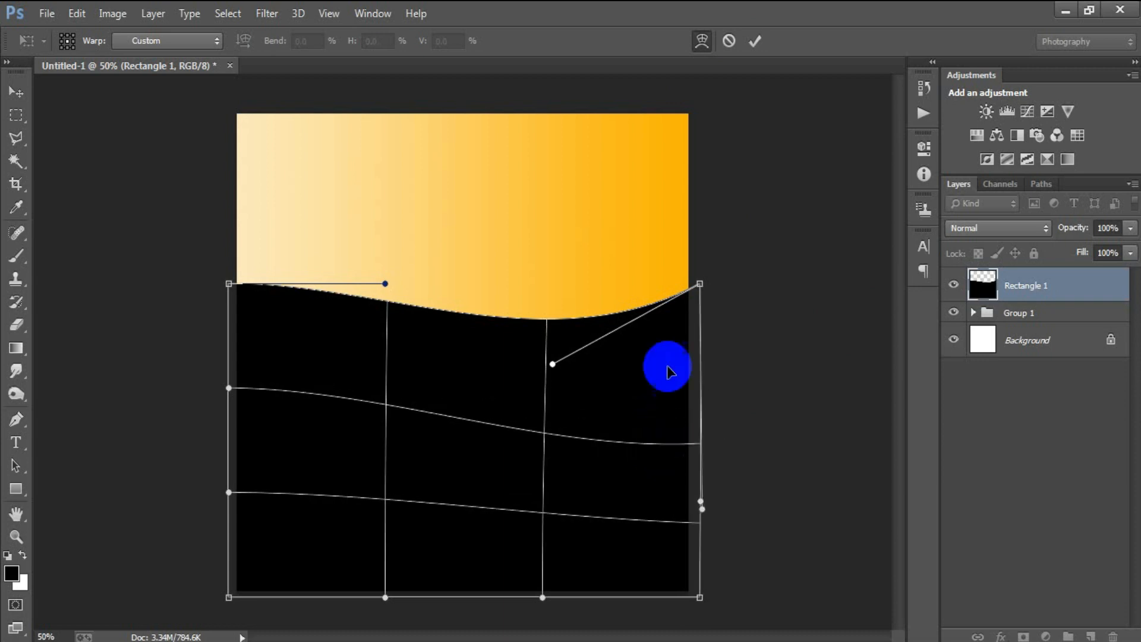
{"action": "left_click_drag", "start_coordinate": [684, 299], "coordinate": [706, 408]}
{"action": "left_click_drag", "start_coordinate": [385, 284], "coordinate": [389, 196]}
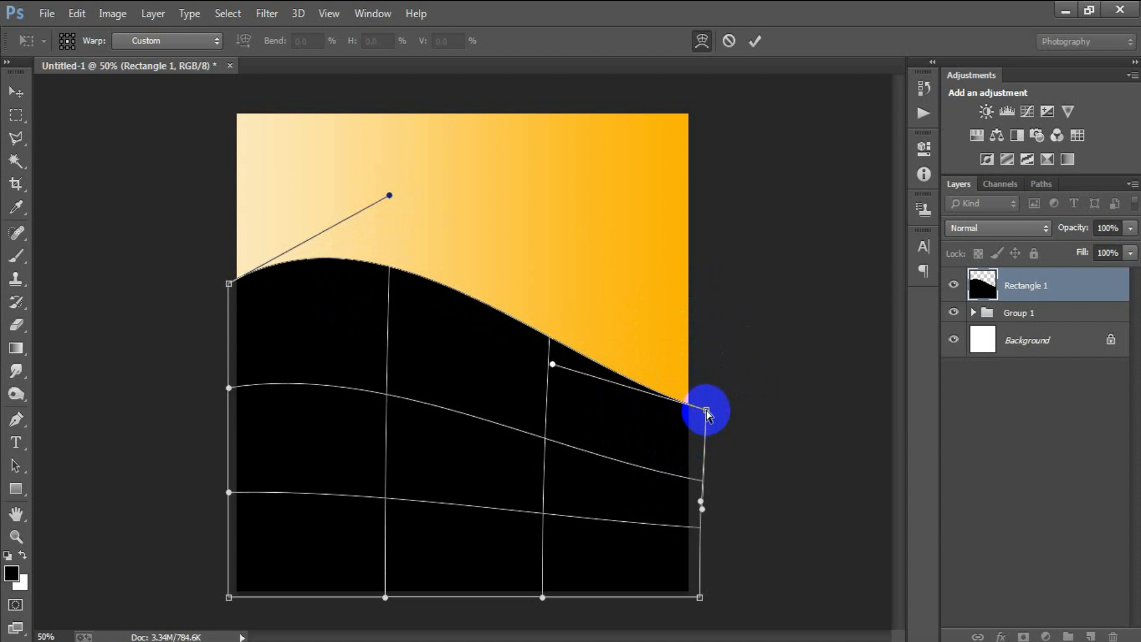
Step: Refine the wave by flattening its right end and slightly raising the left crest, and apply the warp
{"action": "left_click_drag", "start_coordinate": [552, 365], "coordinate": [548, 387]}
{"action": "left_click_drag", "start_coordinate": [707, 409], "coordinate": [713, 396]}
{"action": "left_click", "coordinate": [461, 338]}
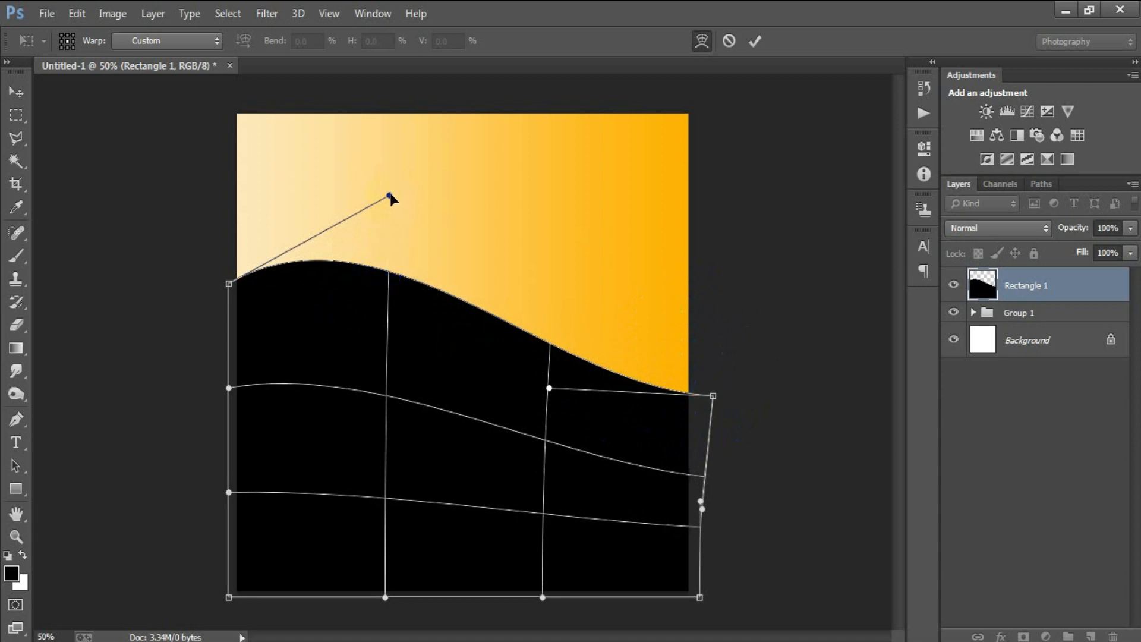
{"action": "left_click_drag", "start_coordinate": [390, 194], "coordinate": [390, 189]}
{"action": "left_click", "coordinate": [729, 50]}
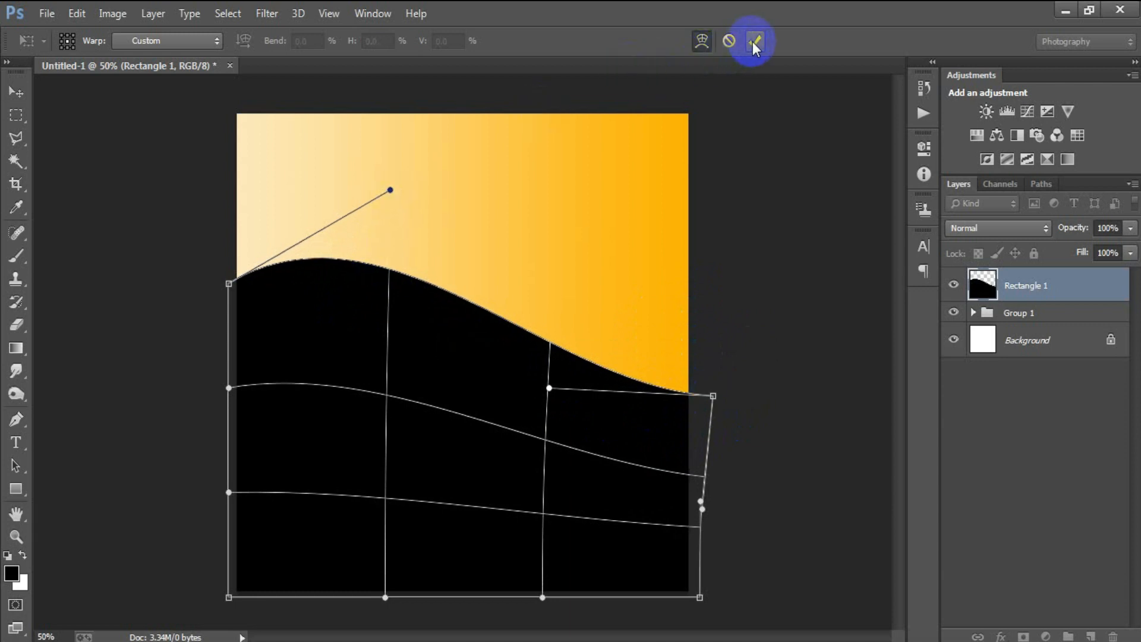
{"action": "left_click", "coordinate": [752, 42]}
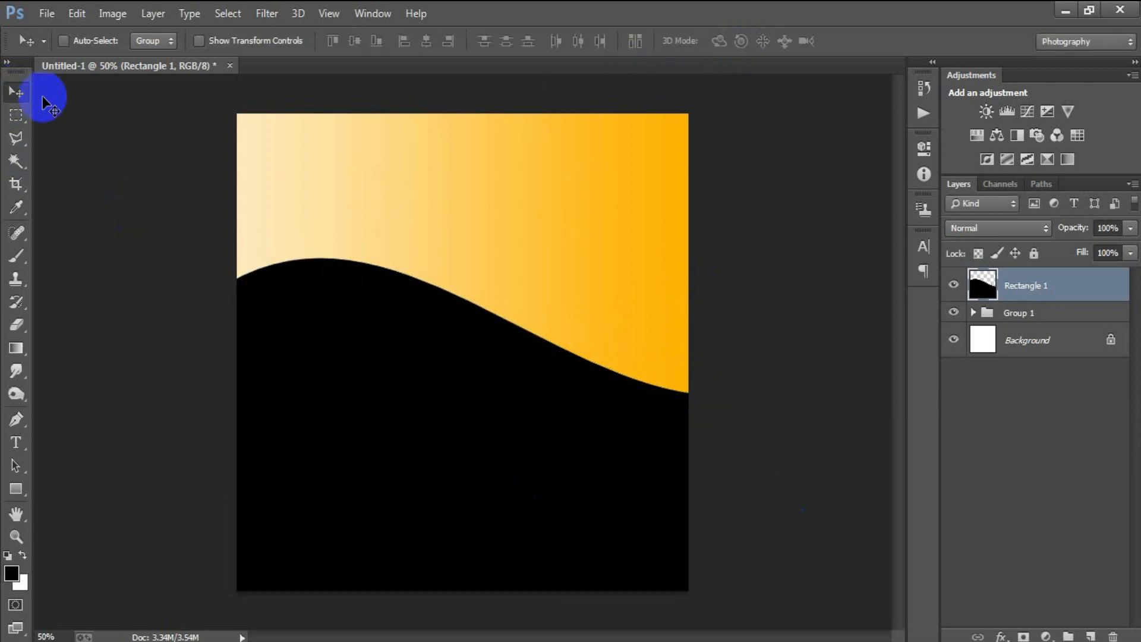
{"action": "left_click", "coordinate": [954, 284]}
{"action": "left_click", "coordinate": [954, 284]}
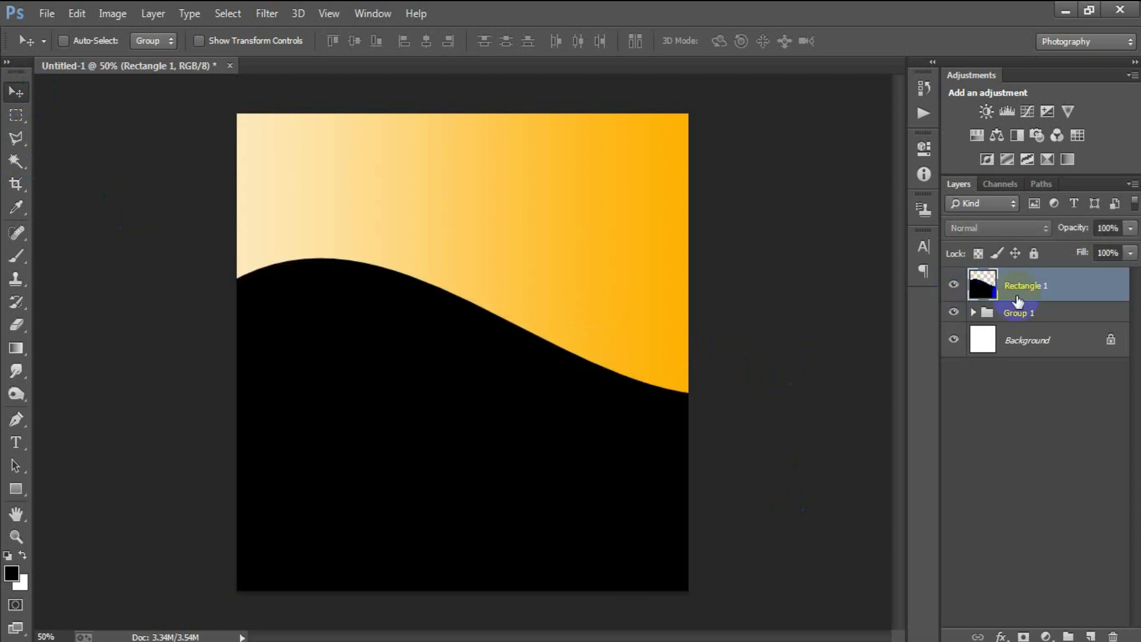
Step: Add an inner shadow to the black wave layer with 21% opacity, 90° angle, 1 px distance and 38 px size
{"action": "double_click", "coordinate": [1101, 292]}
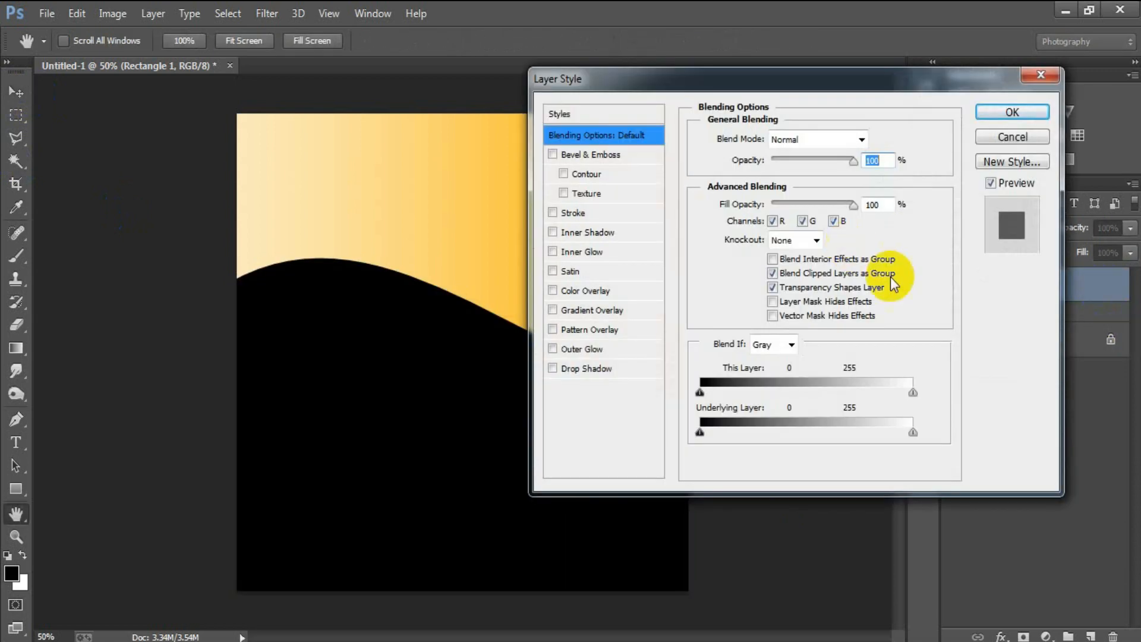
{"action": "left_click", "coordinate": [588, 232]}
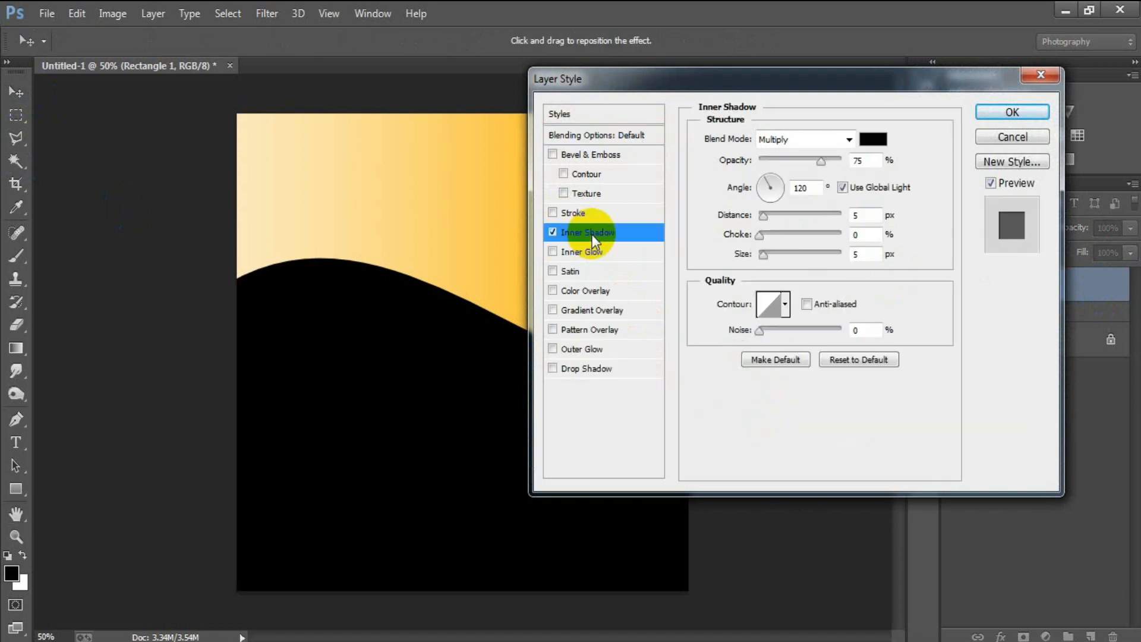
{"action": "double_click", "coordinate": [860, 161]}
{"action": "type", "text": "21"}
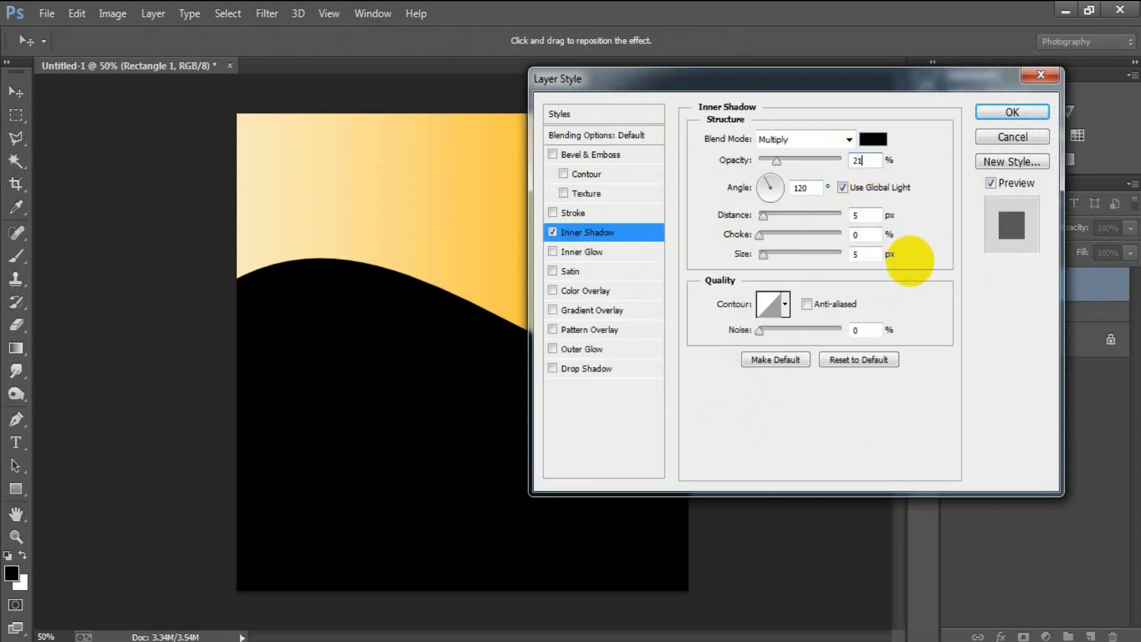
{"action": "double_click", "coordinate": [802, 188]}
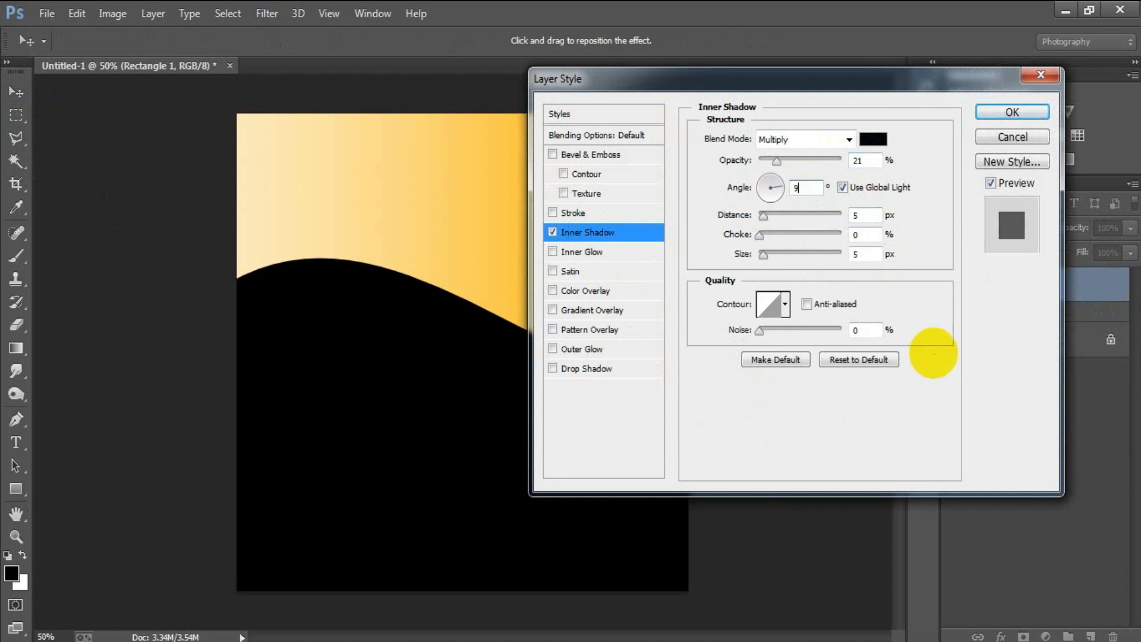
{"action": "double_click", "coordinate": [861, 216]}
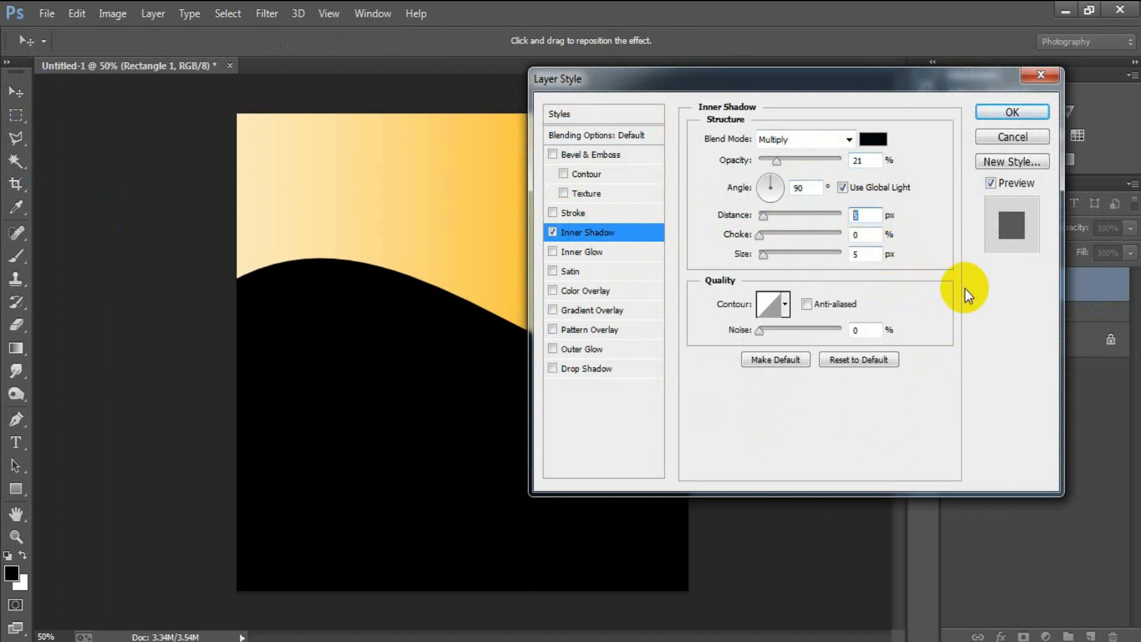
{"action": "type", "text": "1"}
{"action": "double_click", "coordinate": [877, 255]}
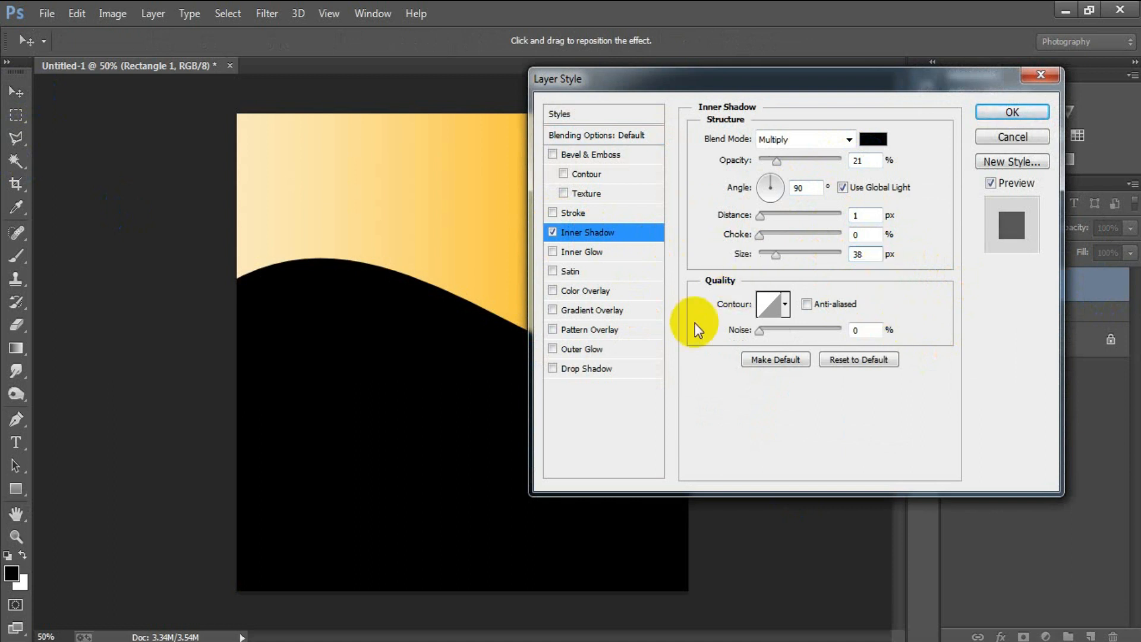
Step: Add a gradient overlay to the wave layer and set the gradient's white end stop to F8B500
{"action": "left_click", "coordinate": [586, 311]}
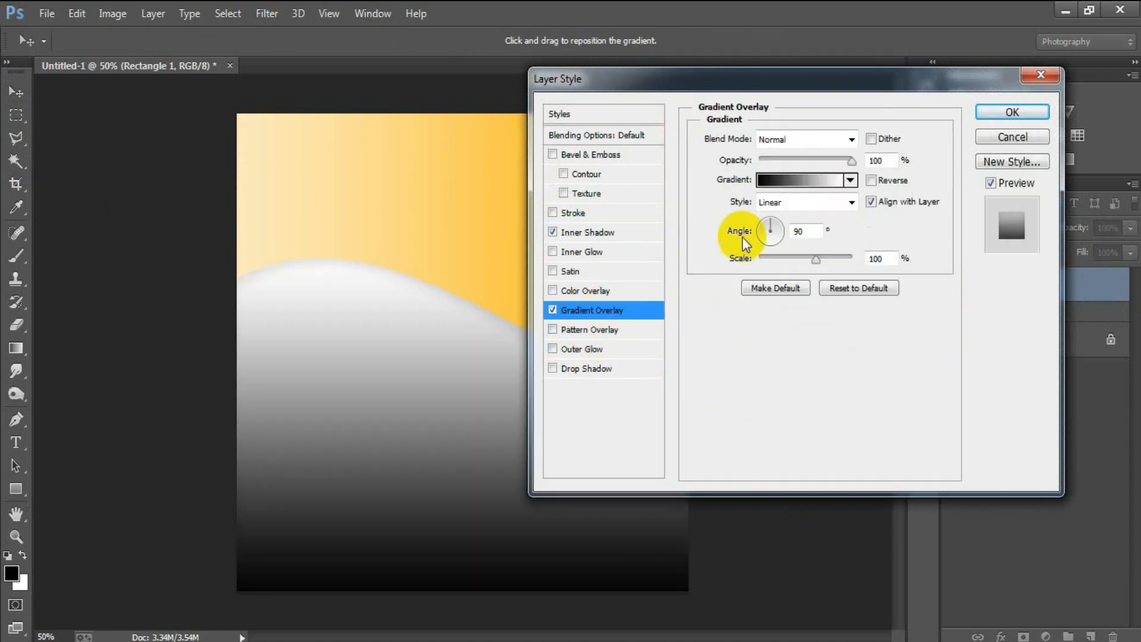
{"action": "left_click", "coordinate": [783, 182]}
{"action": "left_click", "coordinate": [787, 380]}
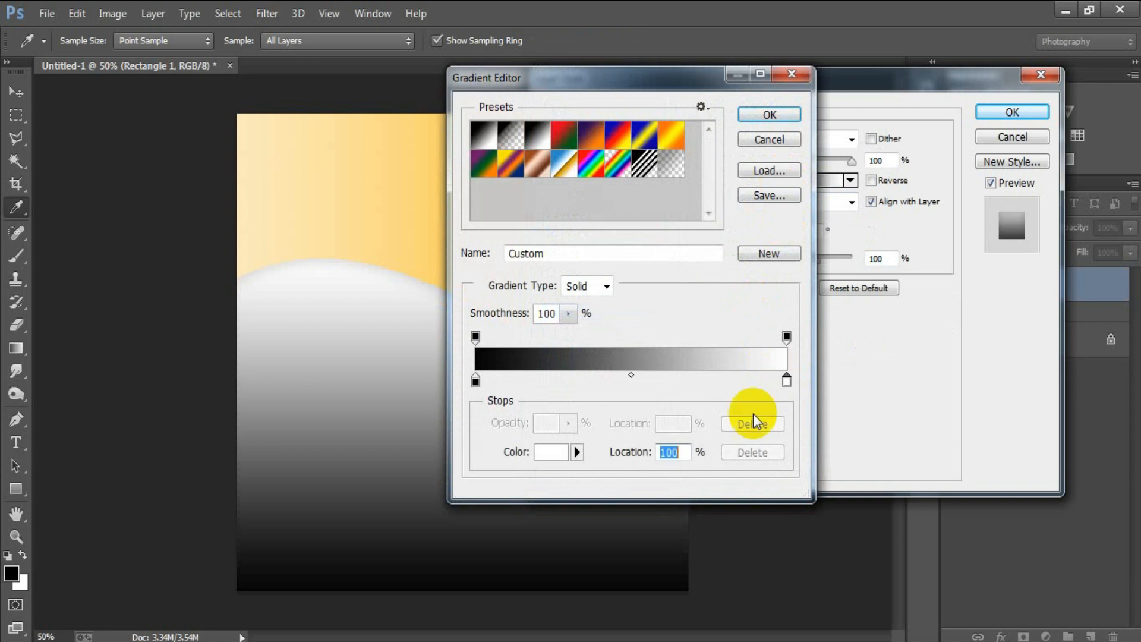
{"action": "left_click", "coordinate": [549, 452]}
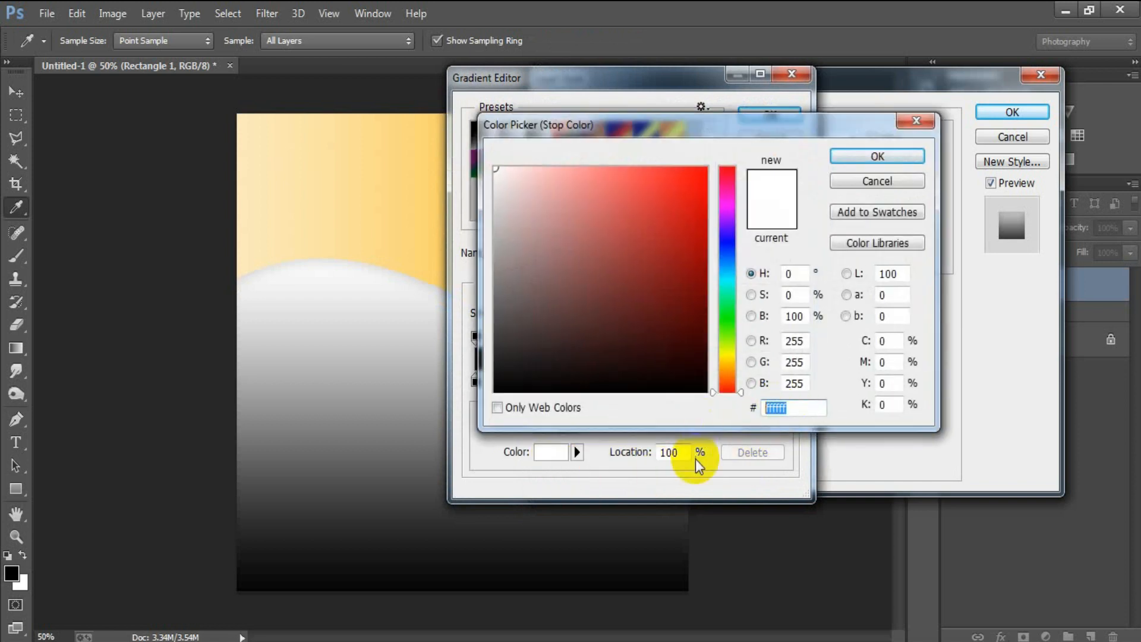
{"action": "type", "text": "F8"}
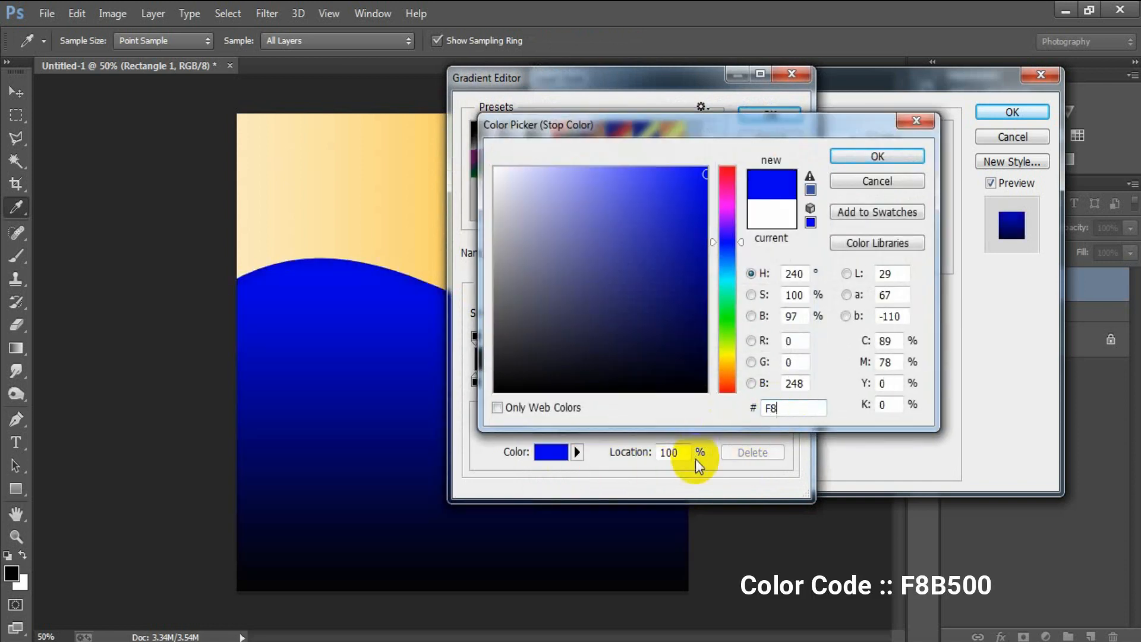
{"action": "type", "text": "B500"}
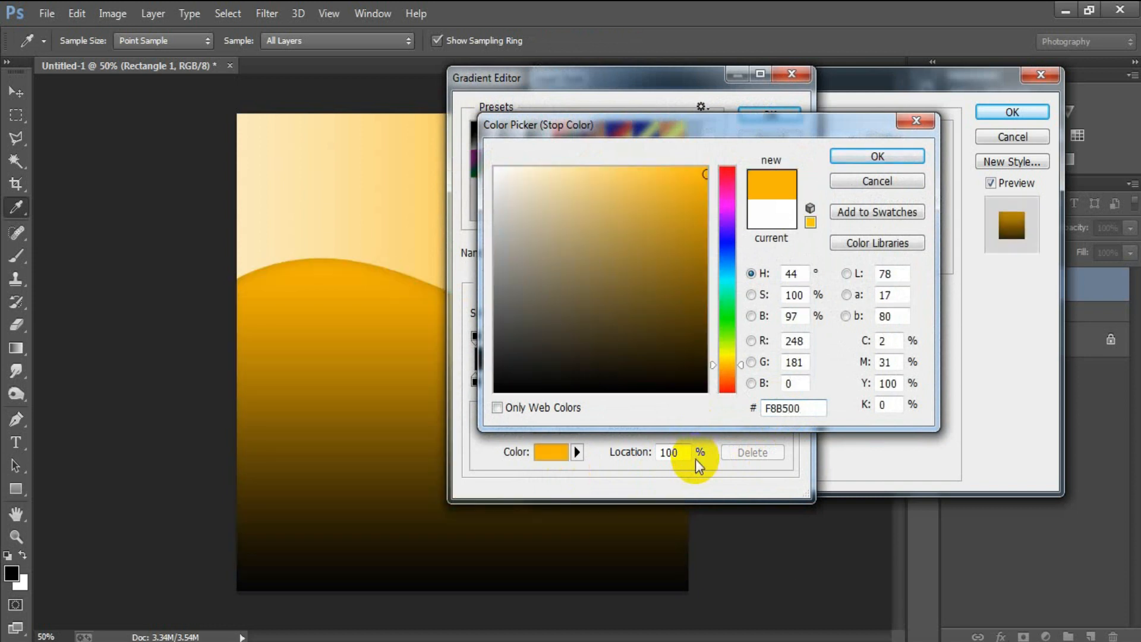
{"action": "left_click", "coordinate": [877, 155]}
Step: Set the gradient's black start stop to FFD666 and accept the edited gradient
{"action": "left_click", "coordinate": [475, 381]}
{"action": "left_click", "coordinate": [547, 453]}
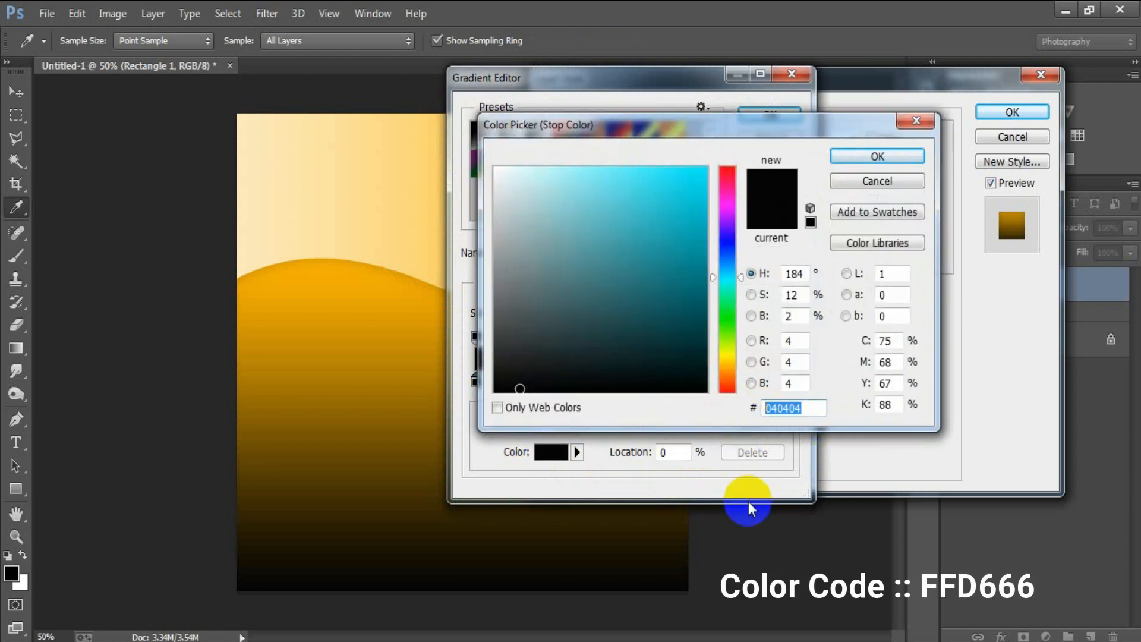
{"action": "type", "text": "FFD666"}
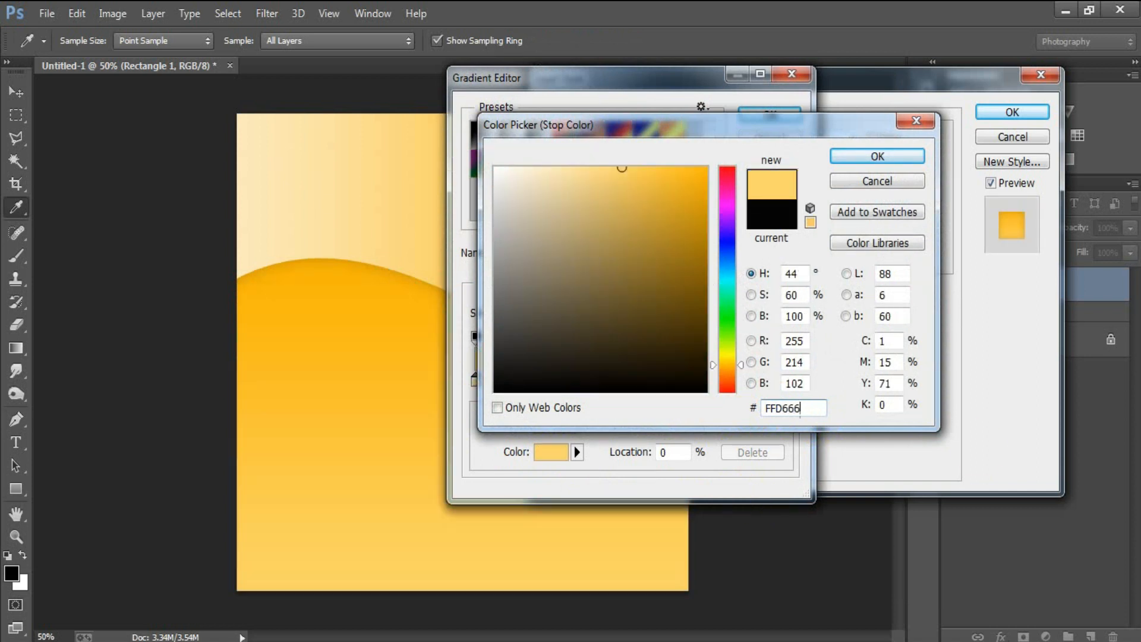
{"action": "left_click", "coordinate": [877, 156]}
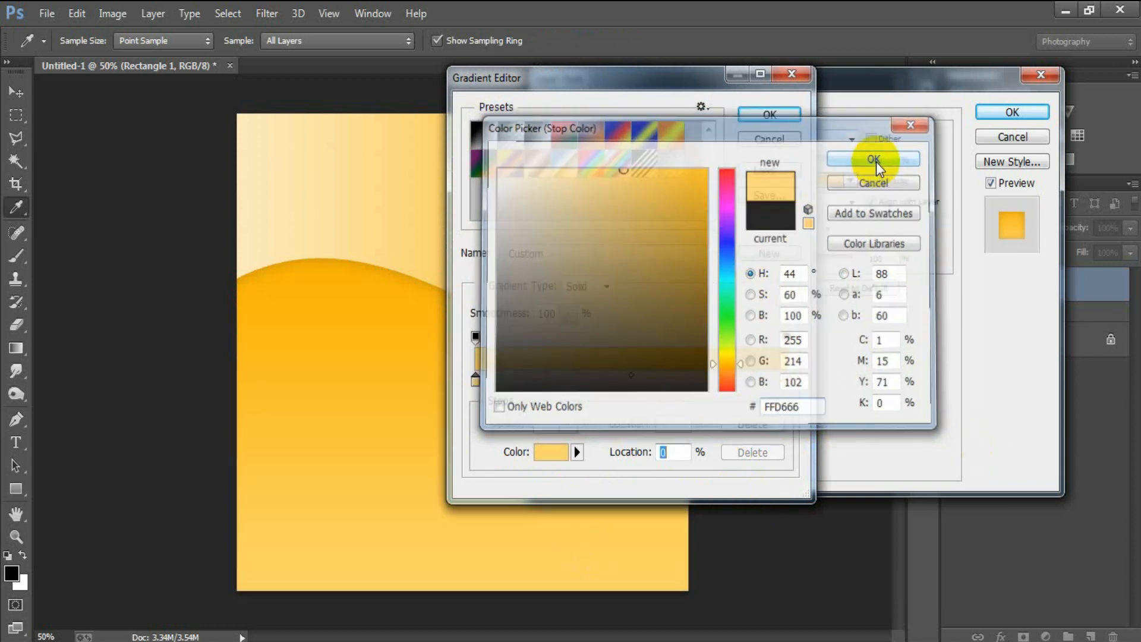
{"action": "left_click", "coordinate": [771, 119]}
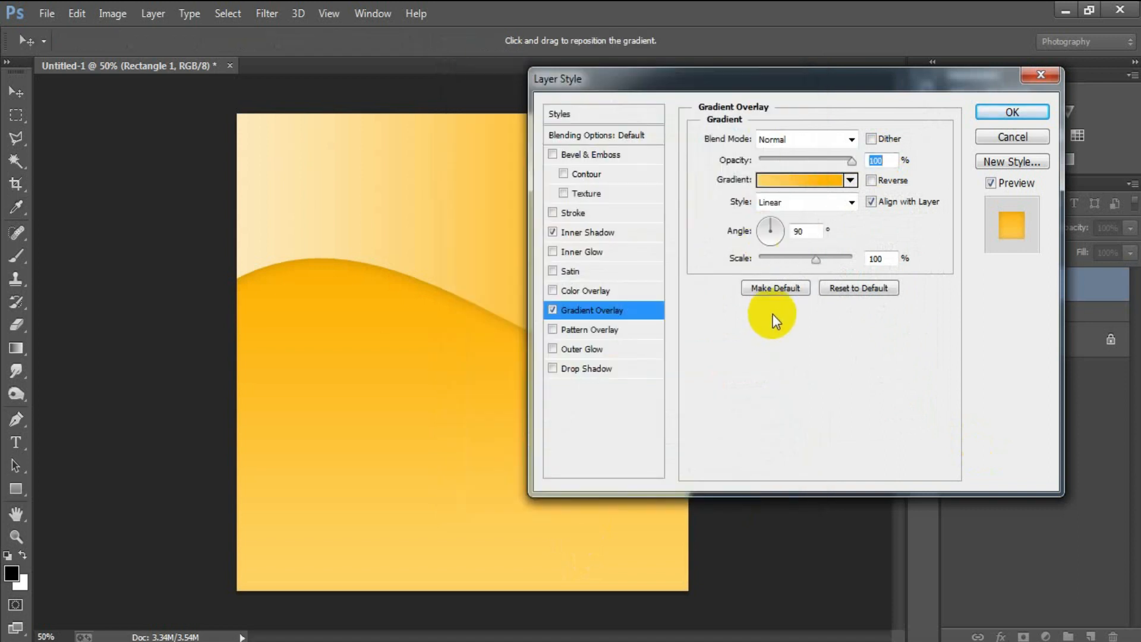
Step: Try a 0° angle and a reversed direction for the gradient overlay, restoring the previous setting after each
{"action": "type", "text": "0"}
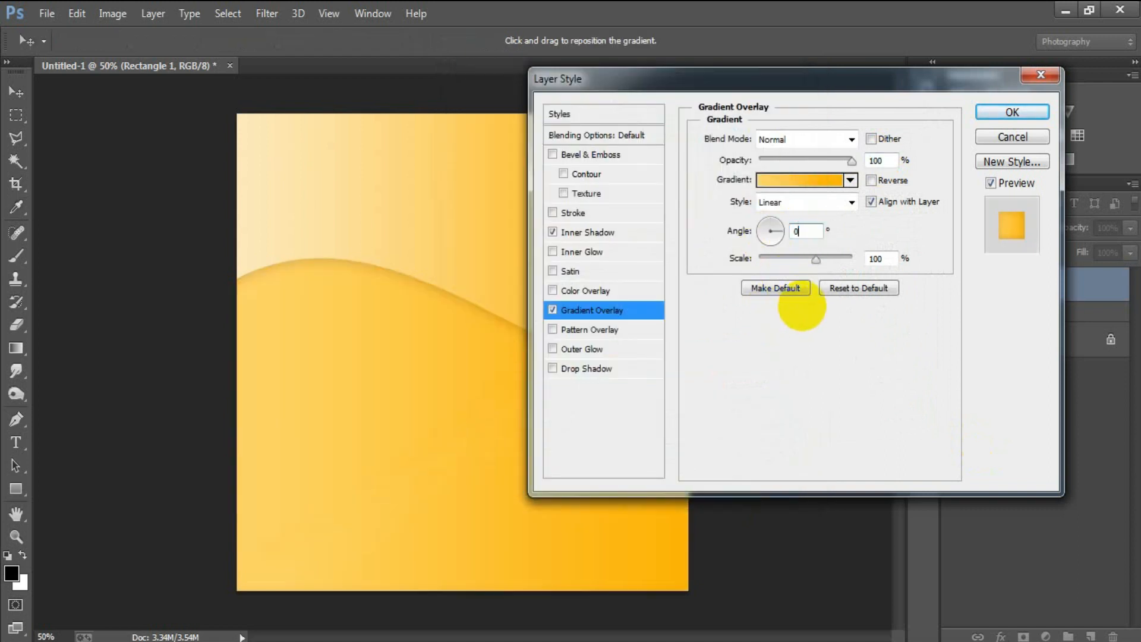
{"action": "key", "text": "ctrl+z"}
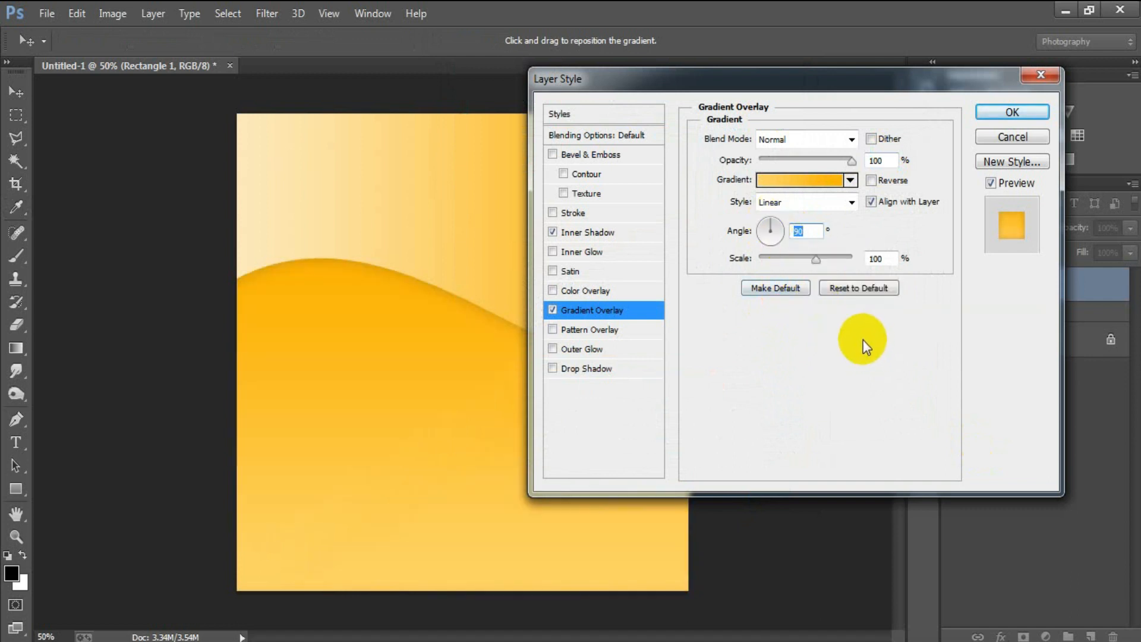
{"action": "left_click", "coordinate": [876, 179]}
{"action": "left_click", "coordinate": [876, 179]}
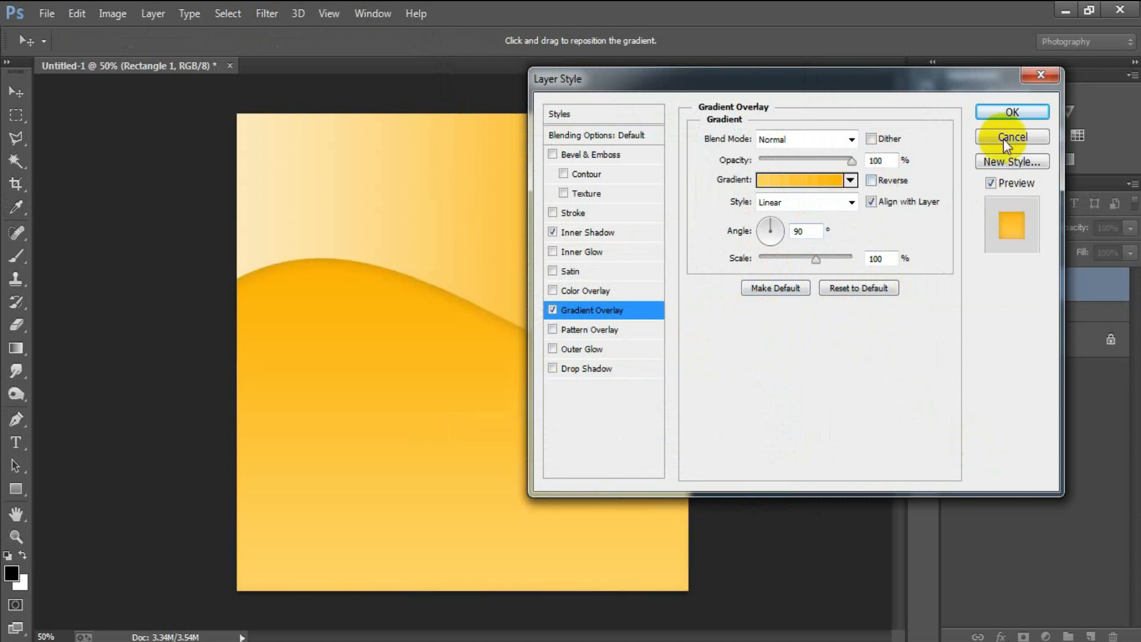
Step: Apply the layer style, collapse the wave layer's effects list, and compare the canvas with the wave hidden and shown
{"action": "left_click", "coordinate": [1001, 115]}
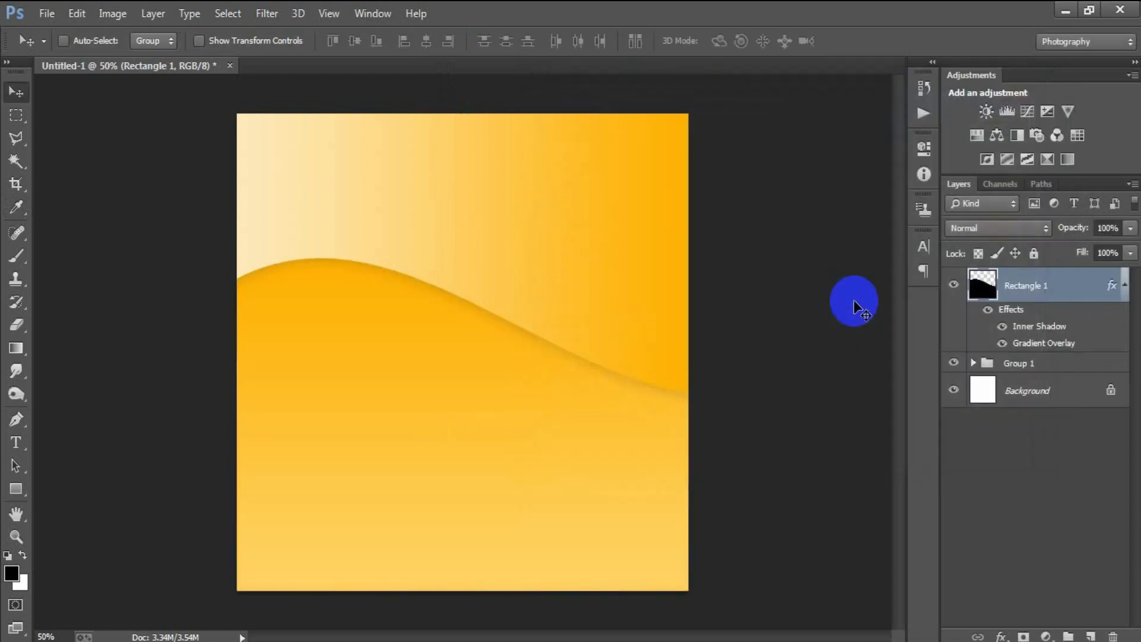
{"action": "left_click", "coordinate": [1125, 287]}
{"action": "left_click", "coordinate": [953, 284]}
{"action": "left_click", "coordinate": [953, 284]}
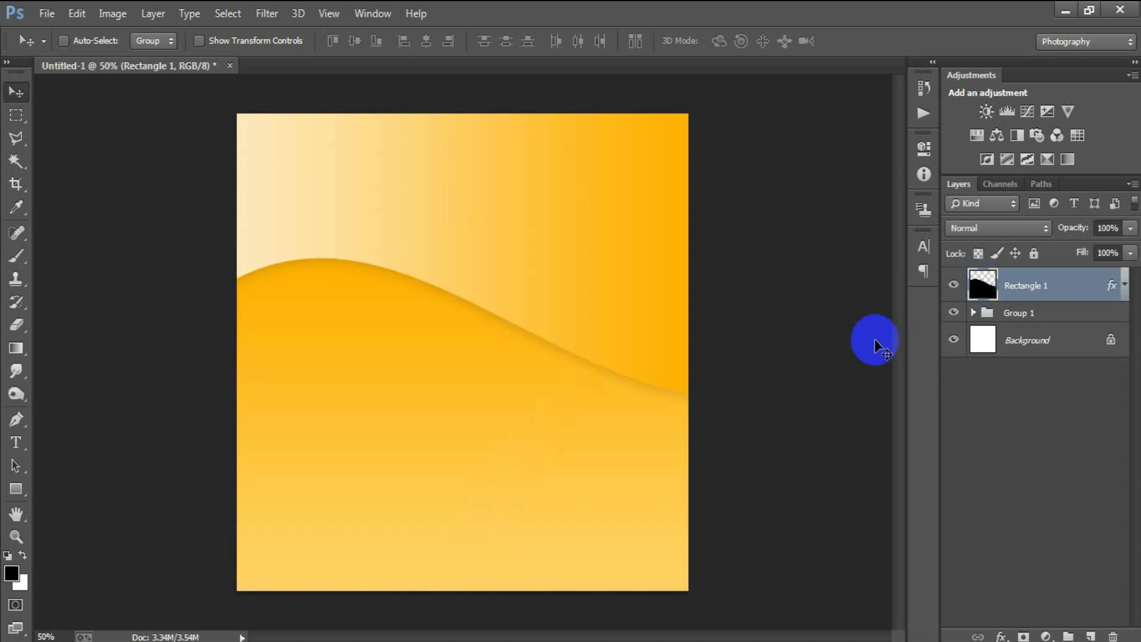
Step: Nudge the wave straight up by about 120 px and check it by toggling its layer visibility
{"action": "key", "text": "shift+Up"}
{"action": "key", "text": "shift+Up"}
{"action": "key", "text": "shift+Up"}
{"action": "key", "text": "shift+Up"}
{"action": "key", "text": "shift+Up"}
{"action": "key", "text": "shift+Up"}
{"action": "key", "text": "shift+Up"}
{"action": "key", "text": "shift+Up"}
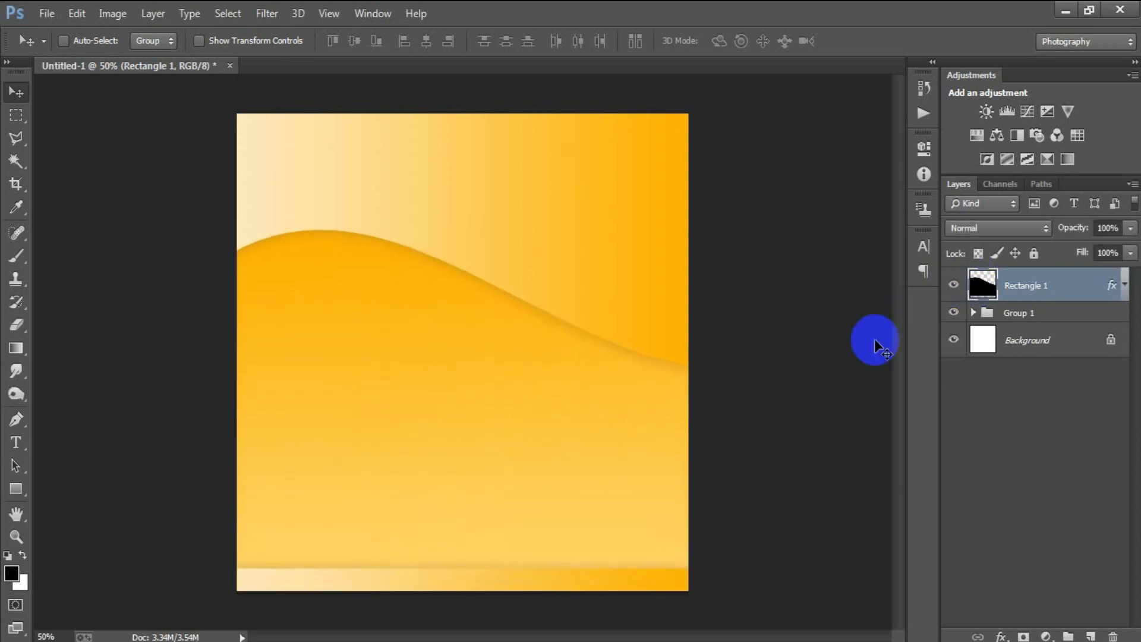
{"action": "key", "text": "shift+Up"}
{"action": "key", "text": "shift+Up"}
{"action": "key", "text": "shift+Up"}
{"action": "key", "text": "shift+Up"}
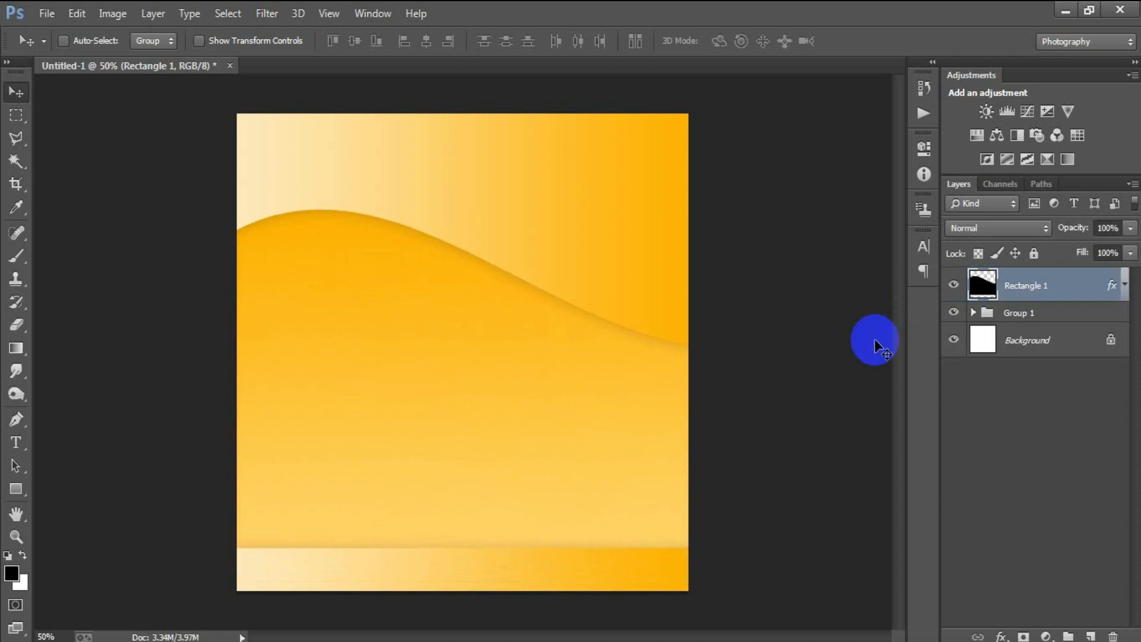
{"action": "left_click", "coordinate": [954, 285]}
{"action": "left_click", "coordinate": [954, 285]}
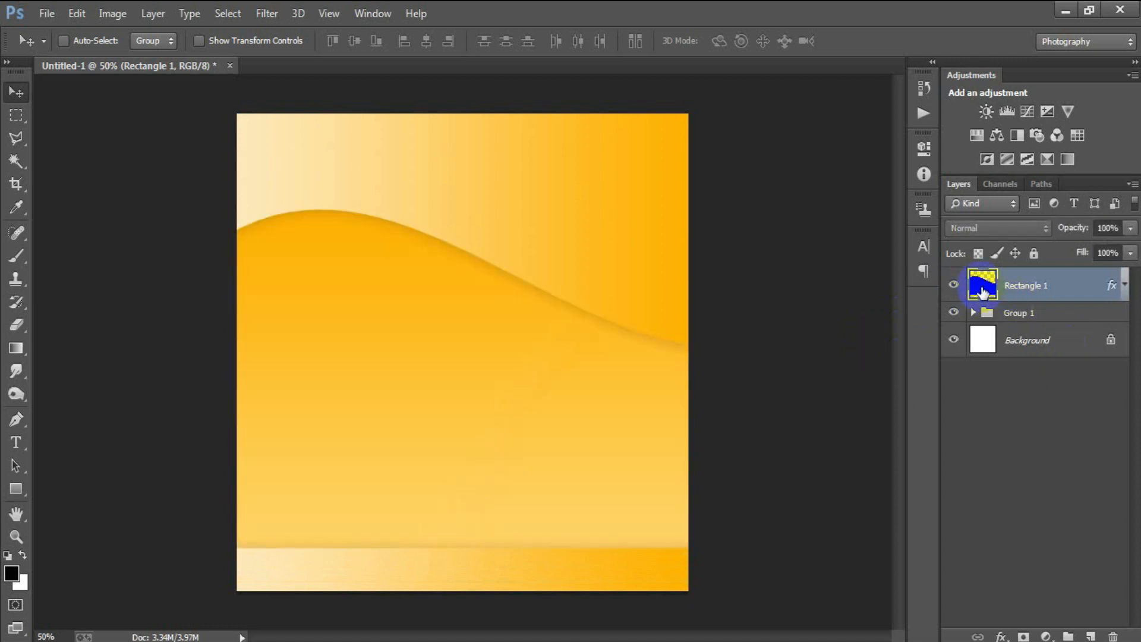
Step: Duplicate the wave layer and nudge the copy straight down by about 100 px
{"action": "key", "text": "ctrl+j"}
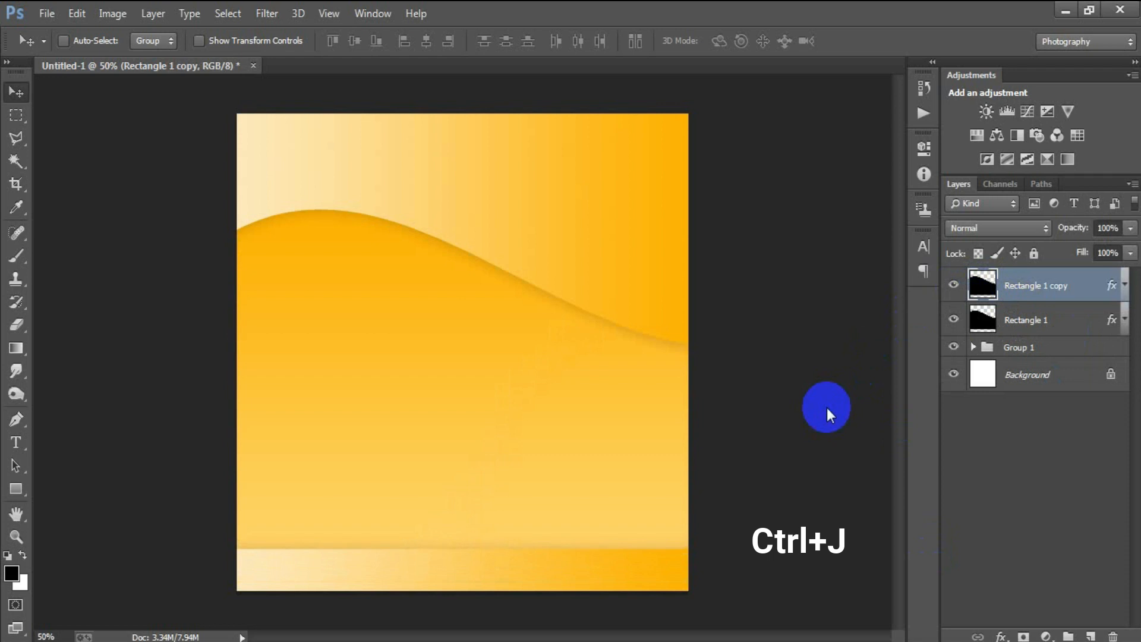
{"action": "key", "text": "shift+Down"}
{"action": "key", "text": "shift+Down"}
{"action": "key", "text": "shift+Down"}
{"action": "key", "text": "shift+Down"}
{"action": "key", "text": "shift+Down"}
{"action": "key", "text": "shift+Down"}
{"action": "key", "text": "shift+Down"}
{"action": "key", "text": "shift+Down"}
{"action": "key", "text": "shift+Down"}
{"action": "key", "text": "shift+Down"}
{"action": "key", "text": "shift+Down"}
{"action": "key", "text": "shift+Down"}
{"action": "key", "text": "shift+Down"}
Step: Free-transform the wave copy to about 102.55% height and -7.48° rotation so its right end meets the first wave, and apply it
{"action": "key", "text": "ctrl+t"}
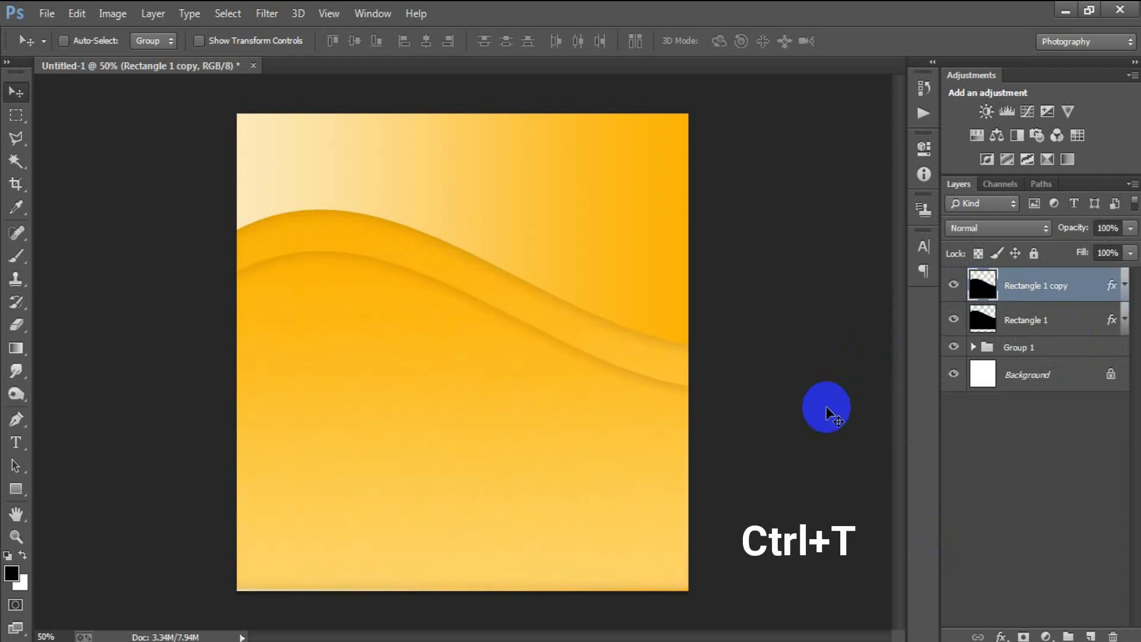
{"action": "left_click_drag", "start_coordinate": [817, 408], "coordinate": [831, 359]}
{"action": "left_click", "coordinate": [230, 454]}
{"action": "left_click_drag", "start_coordinate": [448, 251], "coordinate": [446, 242]}
{"action": "mouse_move", "coordinate": [743, 384]}
{"action": "left_mouse_down"}
{"action": "mouse_move", "coordinate": [749, 397]}
{"action": "mouse_move", "coordinate": [765, 388]}
{"action": "left_mouse_up"}
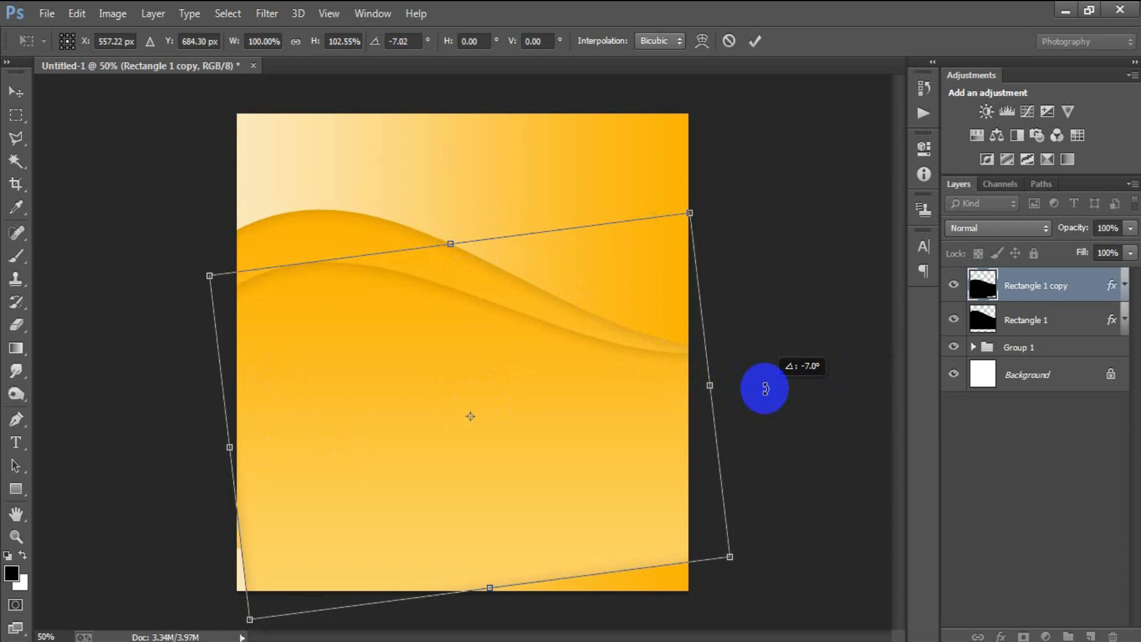
{"action": "left_click_drag", "start_coordinate": [767, 390], "coordinate": [775, 382]}
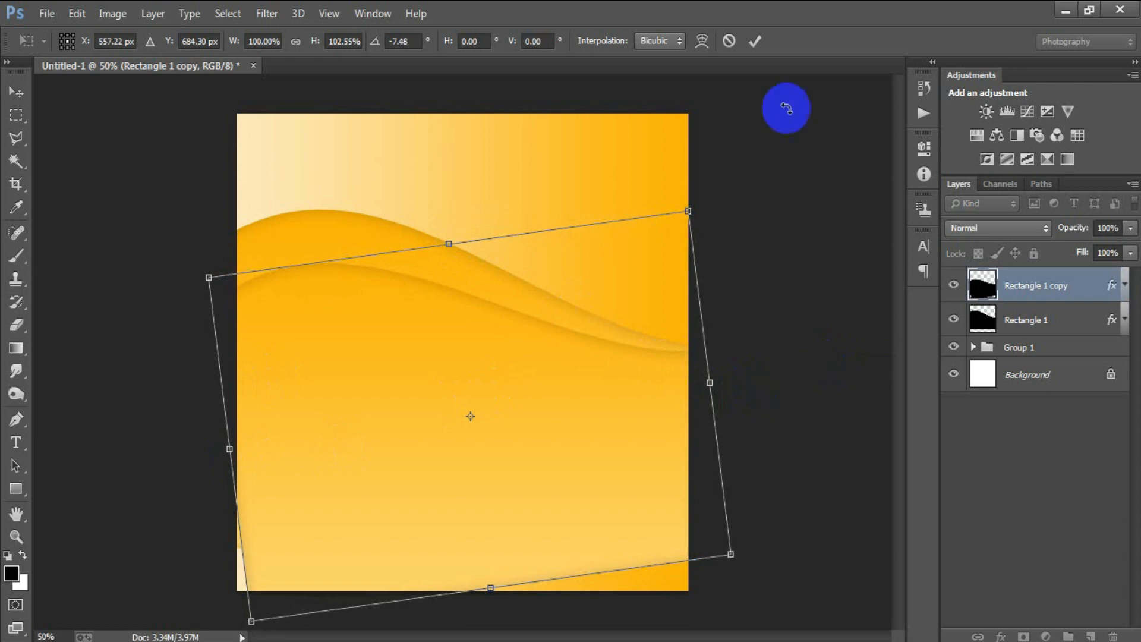
{"action": "left_click", "coordinate": [754, 41]}
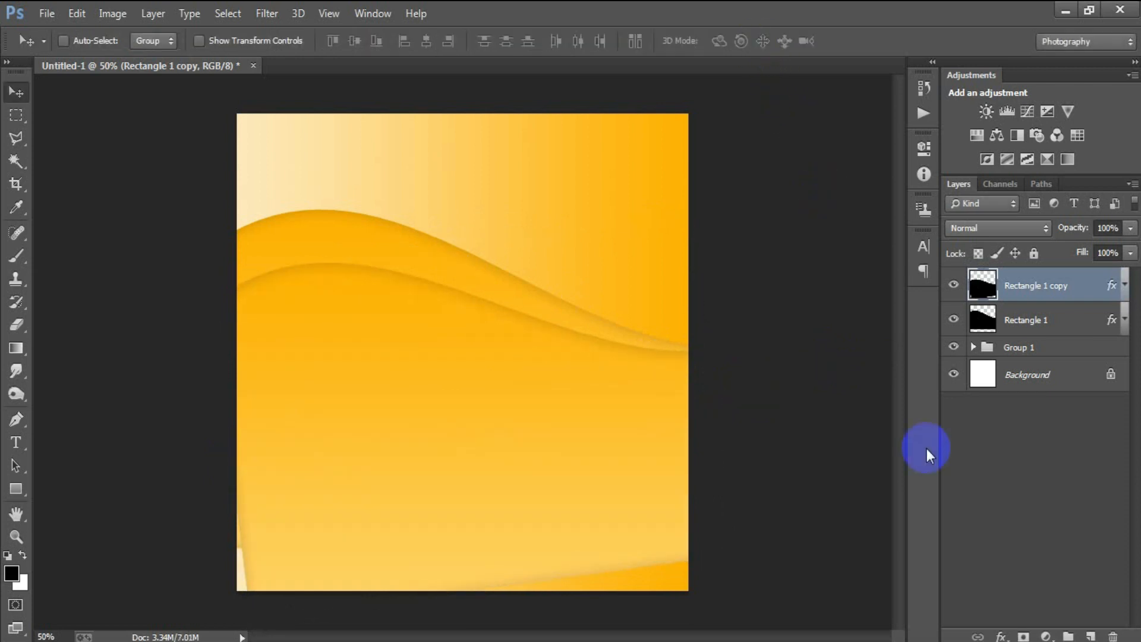
Step: Duplicate the second wave layer and move the new copy down by about 95 px
{"action": "key", "text": "ctrl+j"}
{"action": "mouse_move", "coordinate": [436, 402]}
{"action": "left_mouse_down"}
{"action": "mouse_move", "coordinate": [438, 388]}
{"action": "mouse_move", "coordinate": [439, 416]}
{"action": "left_mouse_up"}
Step: Free-transform the third wave to about -5.86° rotation and 96.83% width, shifting it up so its right end meets the other waves
{"action": "key", "text": "ctrl+t"}
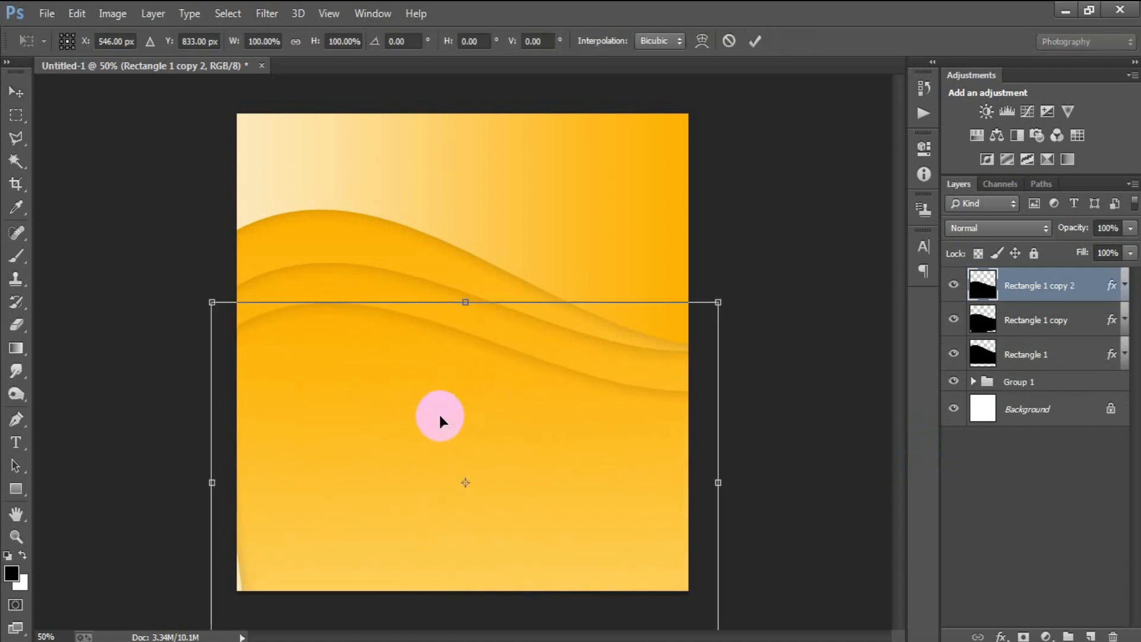
{"action": "left_click_drag", "start_coordinate": [752, 394], "coordinate": [751, 390]}
{"action": "left_click_drag", "start_coordinate": [489, 497], "coordinate": [489, 486]}
{"action": "left_click_drag", "start_coordinate": [799, 473], "coordinate": [798, 464]}
{"action": "left_click_drag", "start_coordinate": [801, 458], "coordinate": [807, 451]}
{"action": "mouse_move", "coordinate": [213, 497]}
{"action": "left_mouse_down"}
{"action": "mouse_move", "coordinate": [212, 510]}
{"action": "mouse_move", "coordinate": [212, 491]}
{"action": "mouse_move", "coordinate": [224, 492]}
{"action": "left_mouse_up"}
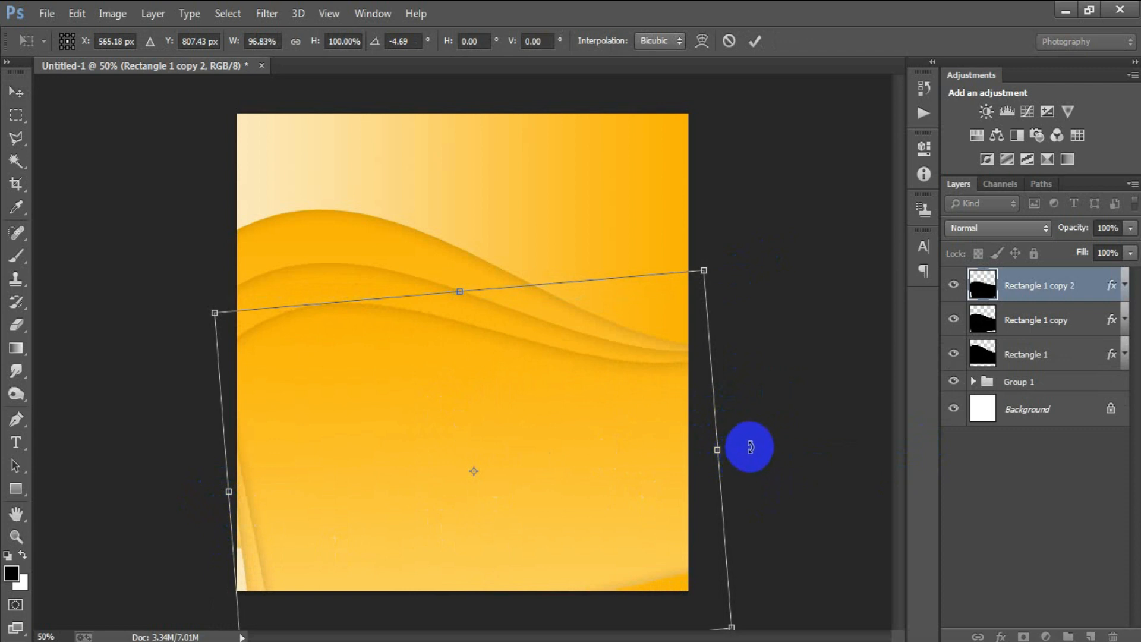
{"action": "left_click_drag", "start_coordinate": [750, 447], "coordinate": [755, 444]}
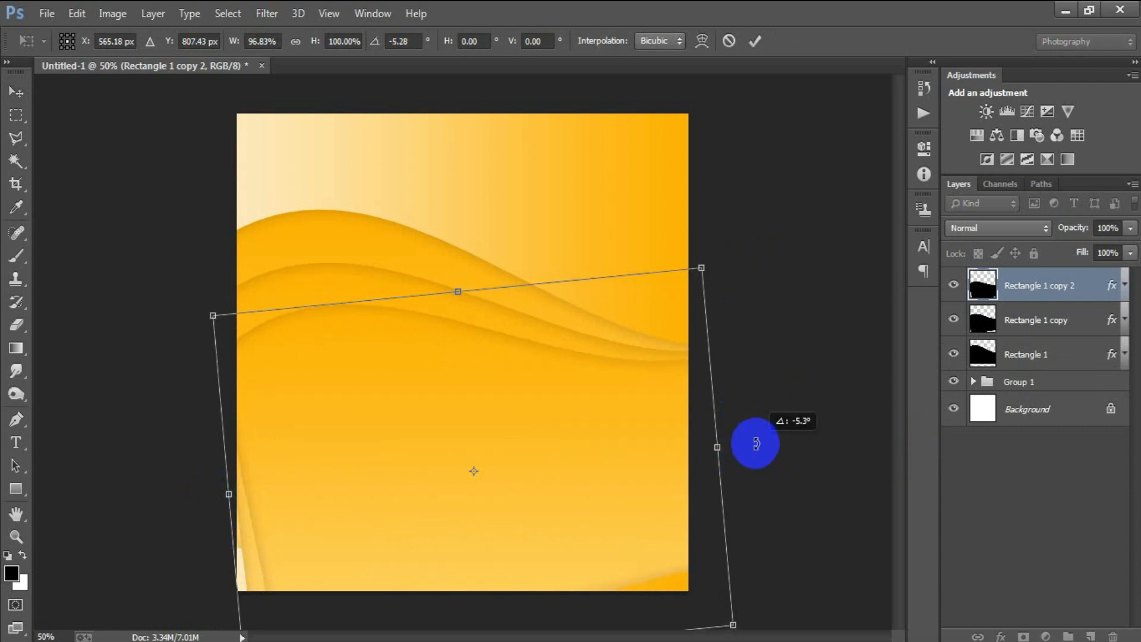
{"action": "left_click_drag", "start_coordinate": [756, 444], "coordinate": [757, 440]}
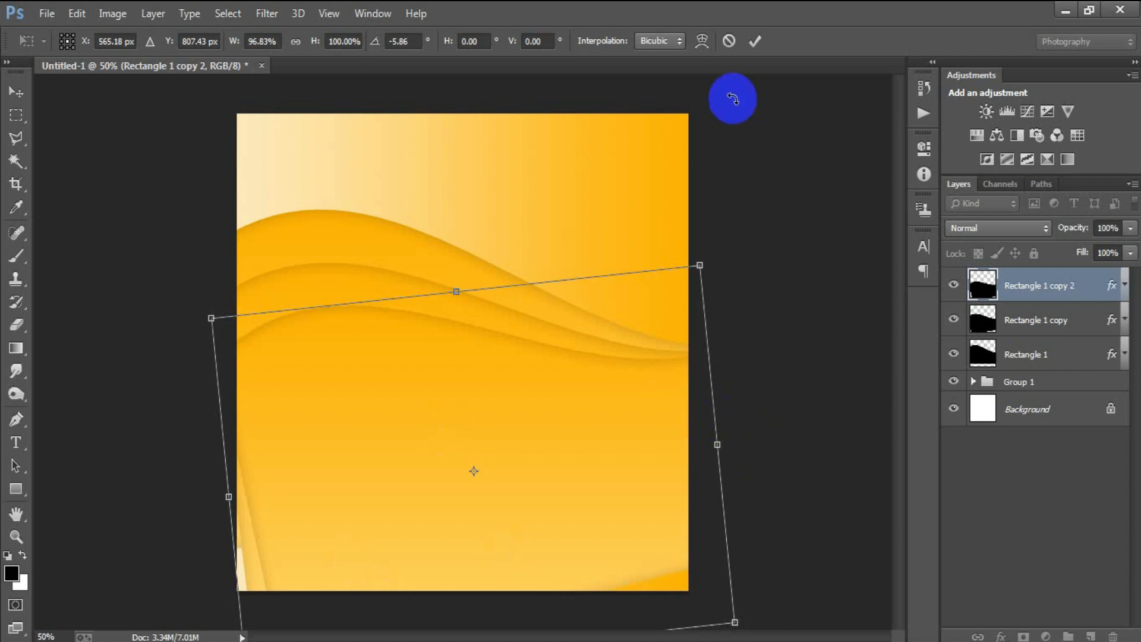
Step: Adjust the third wave's transform to 100.55% width, 103.80% height and -5.69° rotation, and apply it
{"action": "key", "text": "ctrl+minus"}
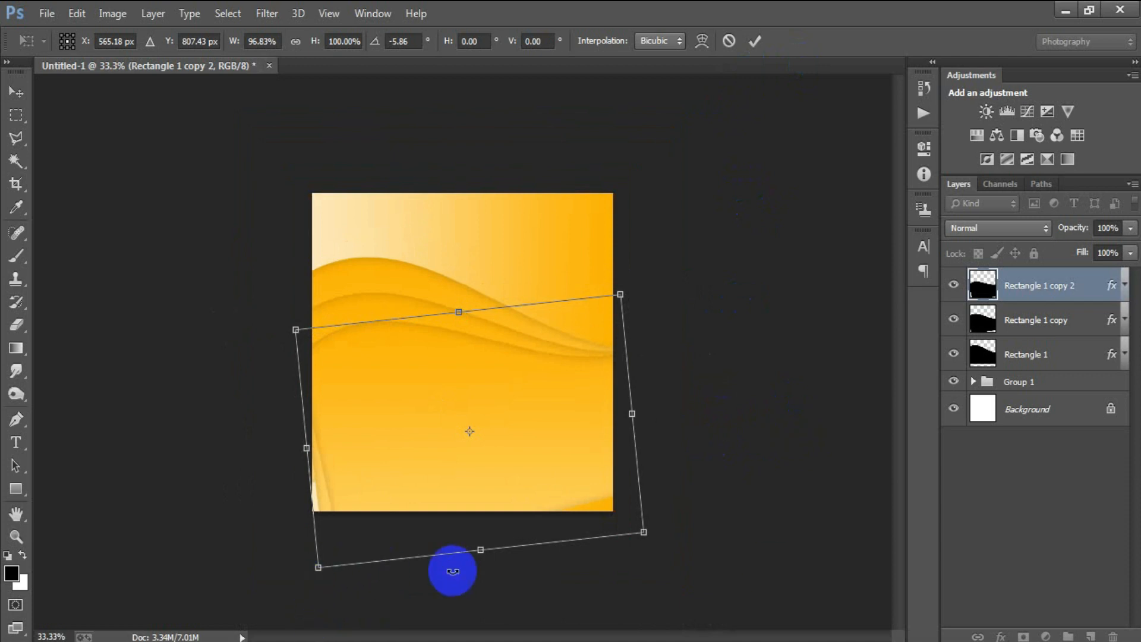
{"action": "left_click_drag", "start_coordinate": [482, 551], "coordinate": [484, 560]}
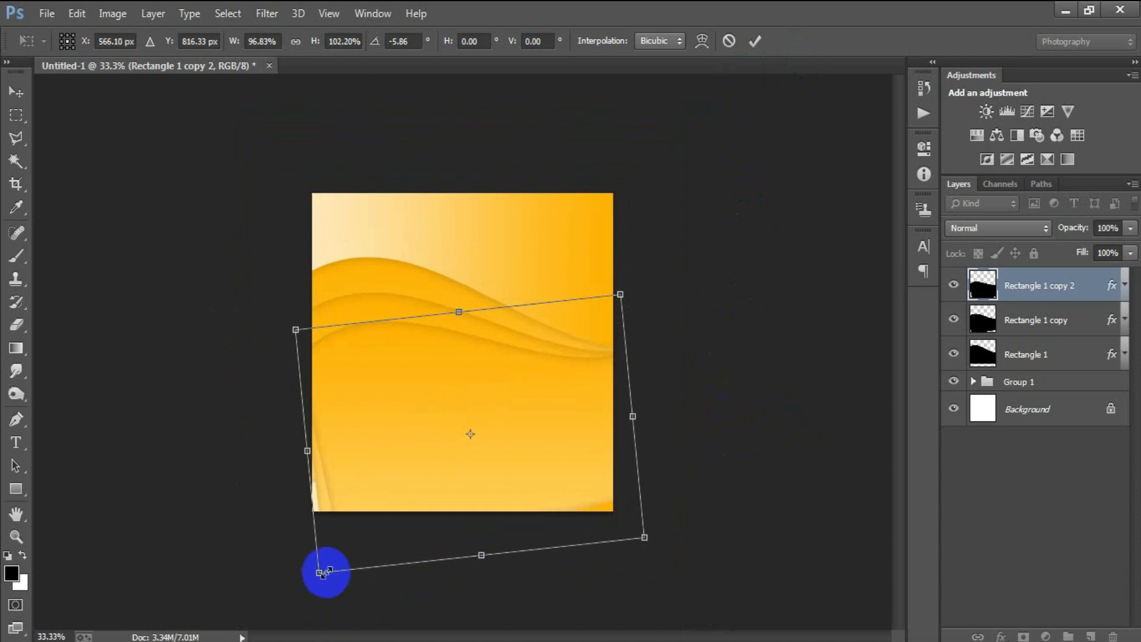
{"action": "left_click_drag", "start_coordinate": [317, 574], "coordinate": [304, 574]}
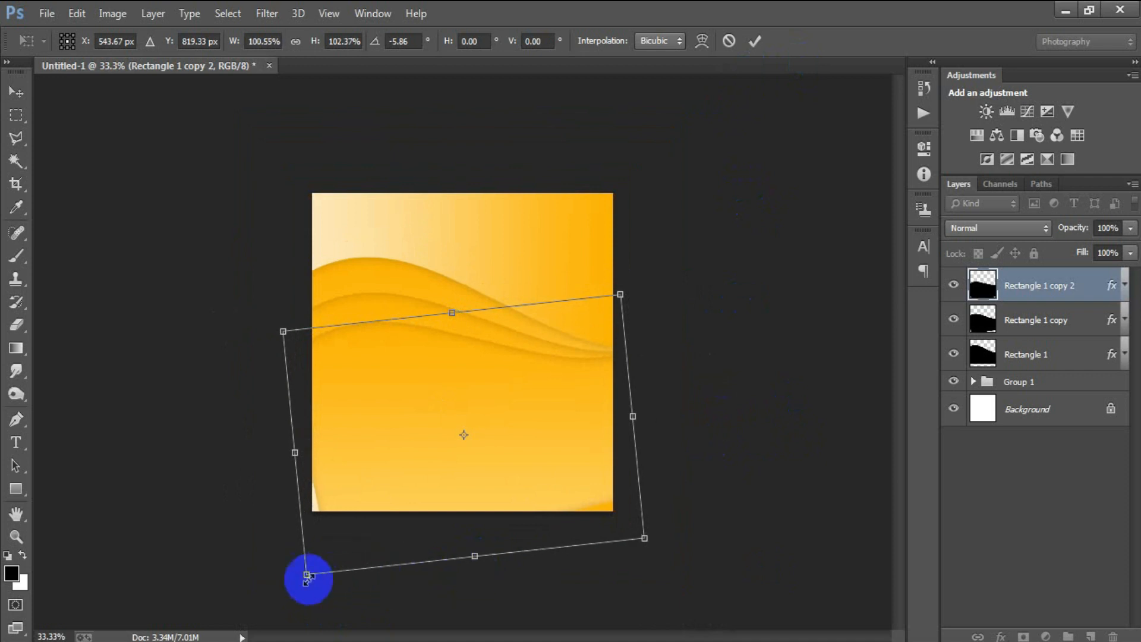
{"action": "mouse_move", "coordinate": [306, 576]}
{"action": "left_mouse_down"}
{"action": "mouse_move", "coordinate": [296, 576]}
{"action": "mouse_move", "coordinate": [306, 574]}
{"action": "left_mouse_up"}
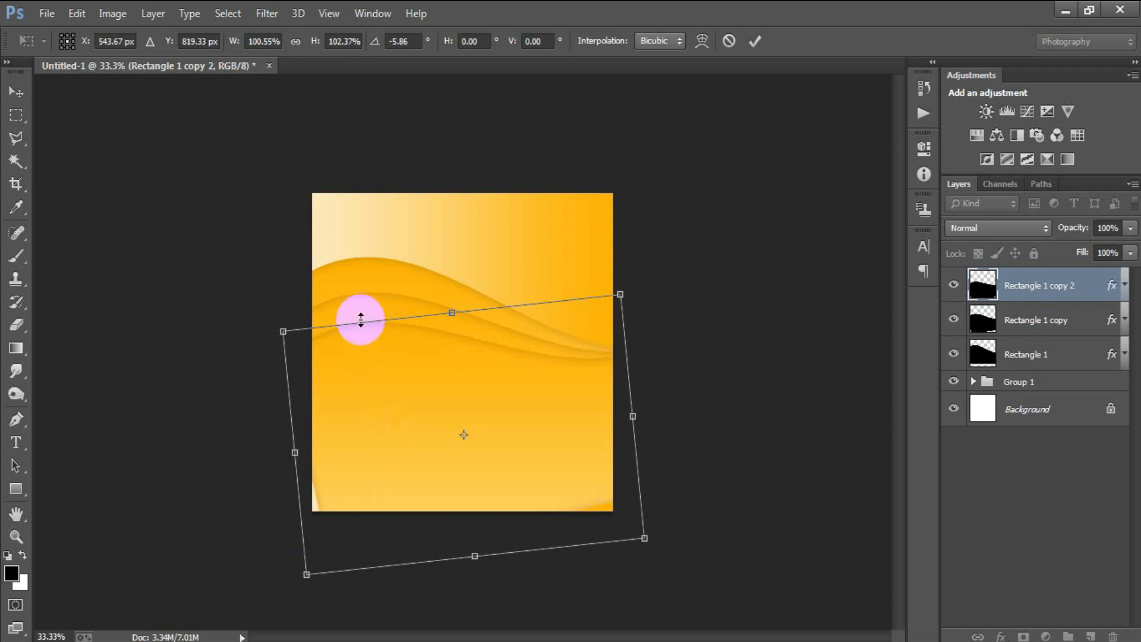
{"action": "left_click_drag", "start_coordinate": [361, 316], "coordinate": [362, 315]}
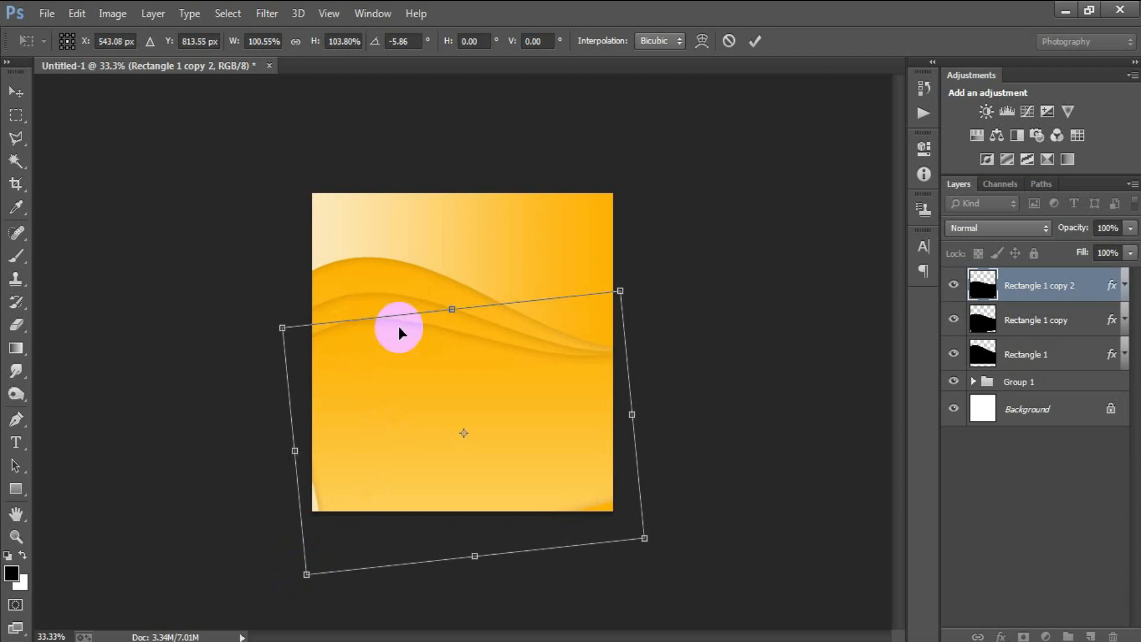
{"action": "left_click_drag", "start_coordinate": [698, 381], "coordinate": [701, 380]}
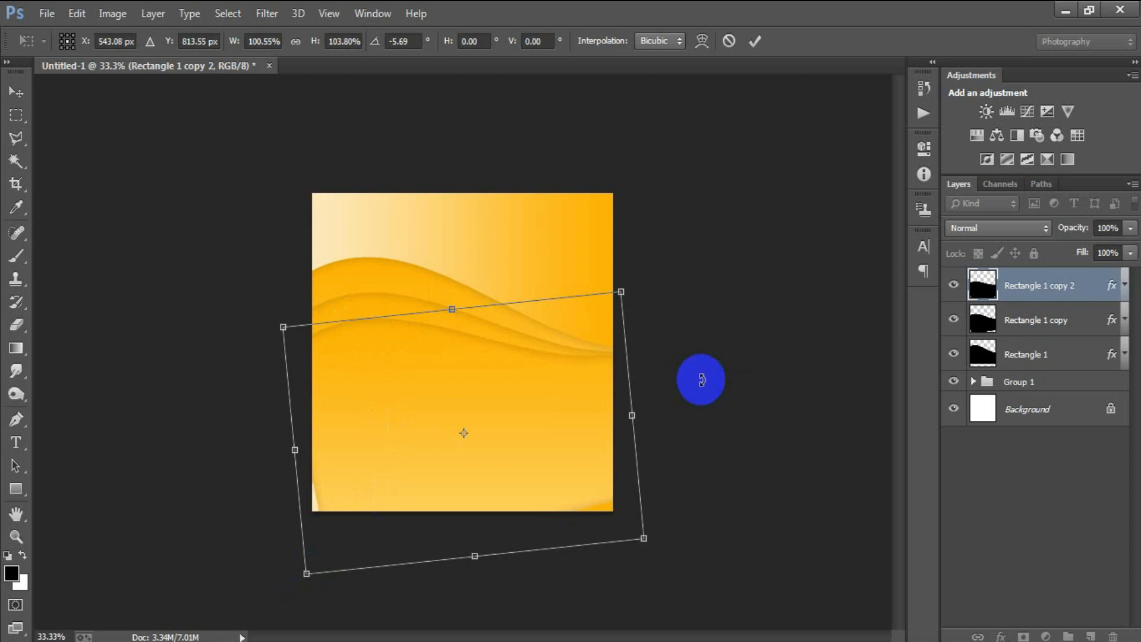
{"action": "left_click", "coordinate": [755, 41]}
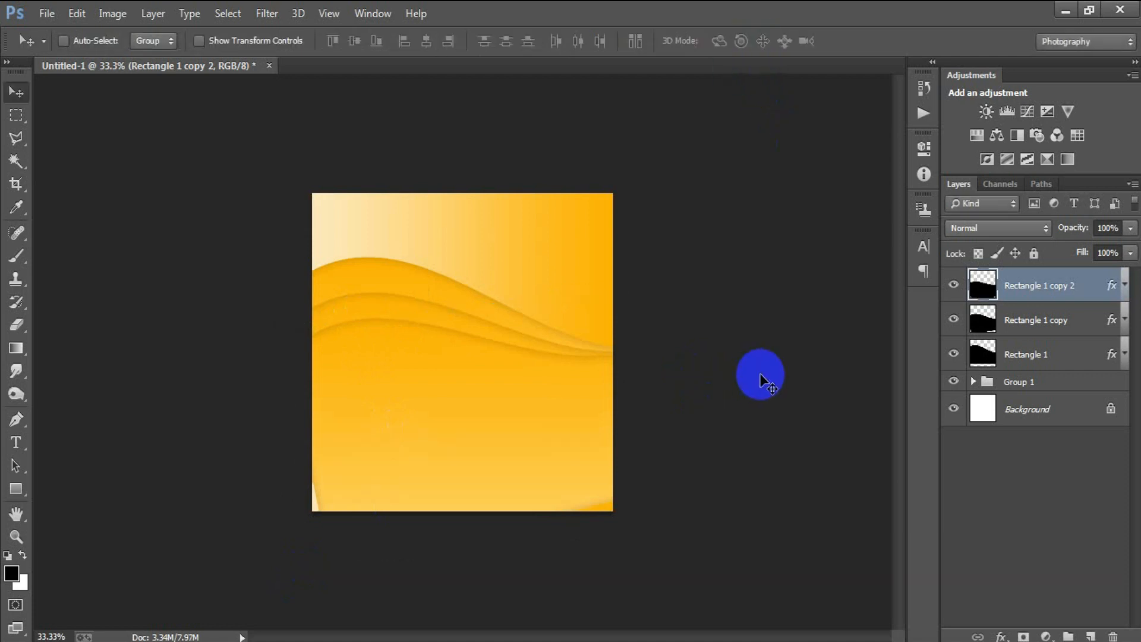
{"action": "key", "text": "ctrl+plus"}
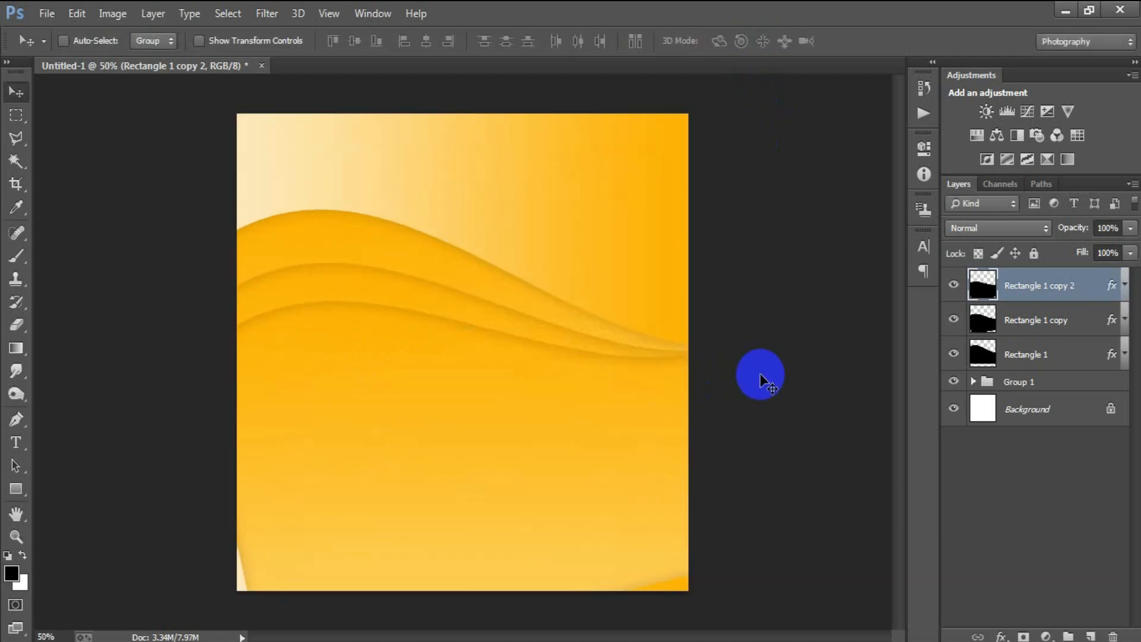
{"action": "left_click", "coordinate": [1028, 355]}
{"action": "key", "text": "ctrl+t"}
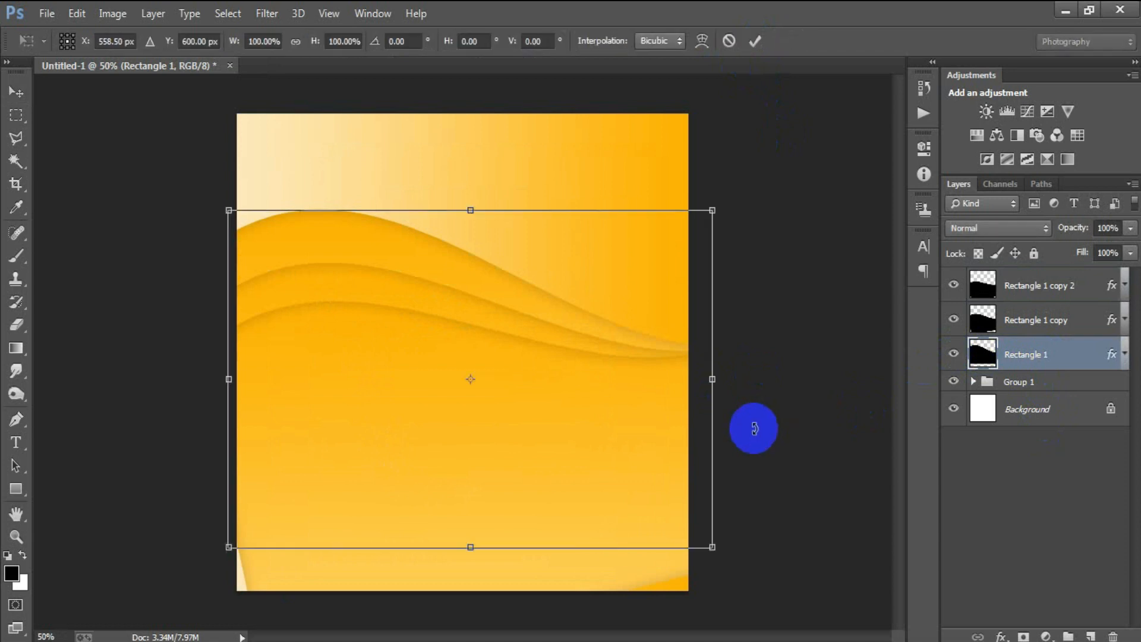
{"action": "left_click_drag", "start_coordinate": [470, 547], "coordinate": [469, 585]}
{"action": "key", "text": "ctrl+z"}
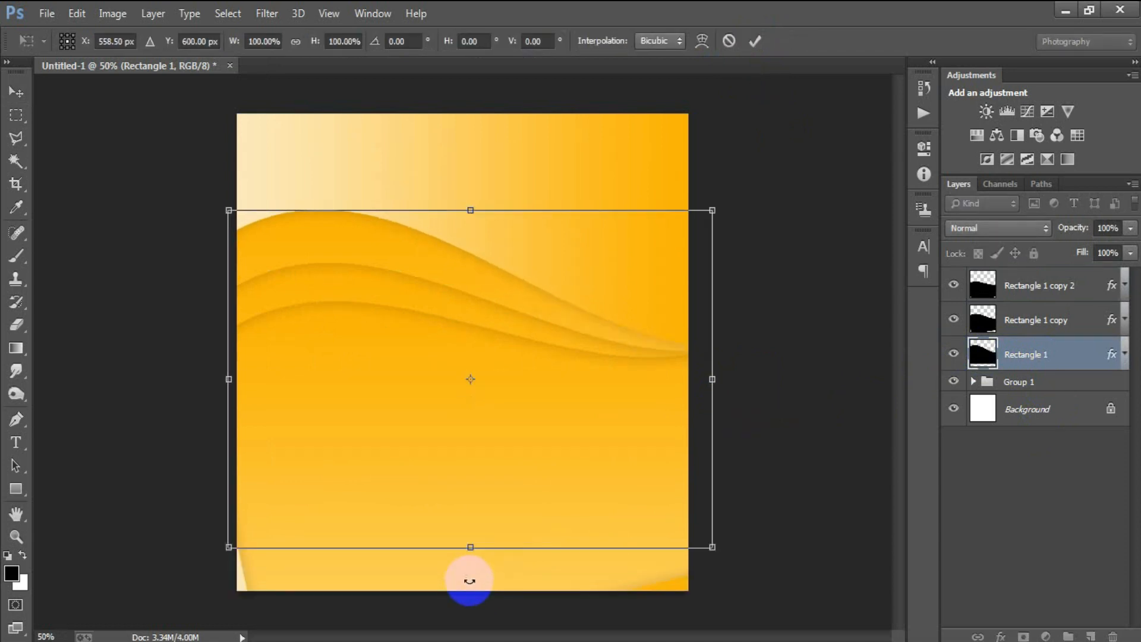
{"action": "left_click", "coordinate": [754, 41]}
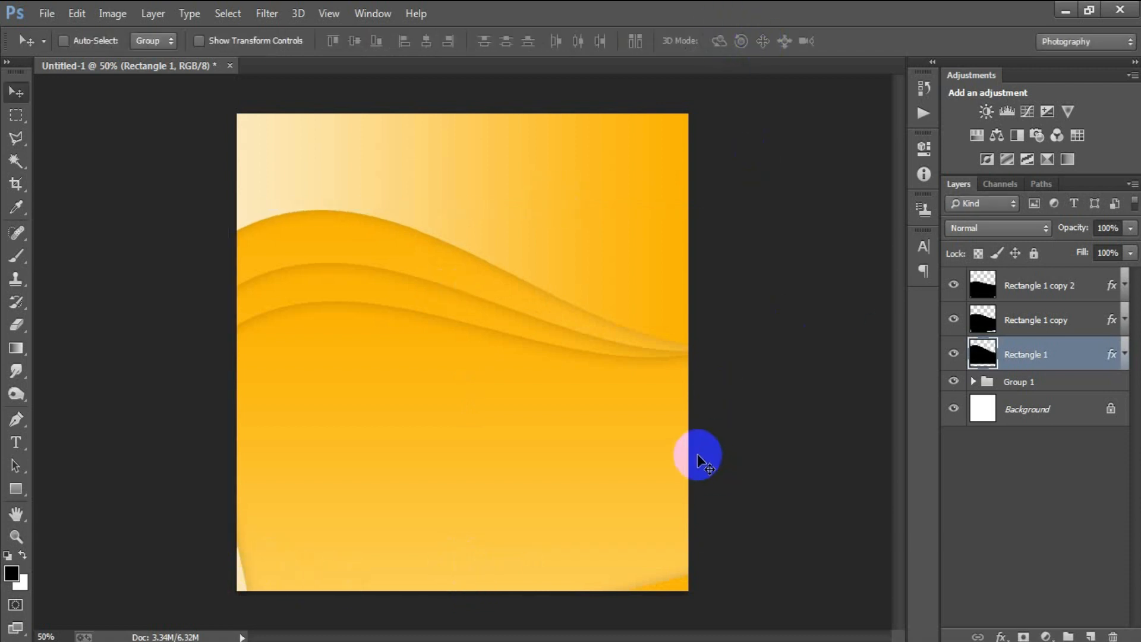
Step: Free-transform the third wave by extending its left side to 102.04% width and rotating it by 0.06°
{"action": "left_click", "coordinate": [953, 320]}
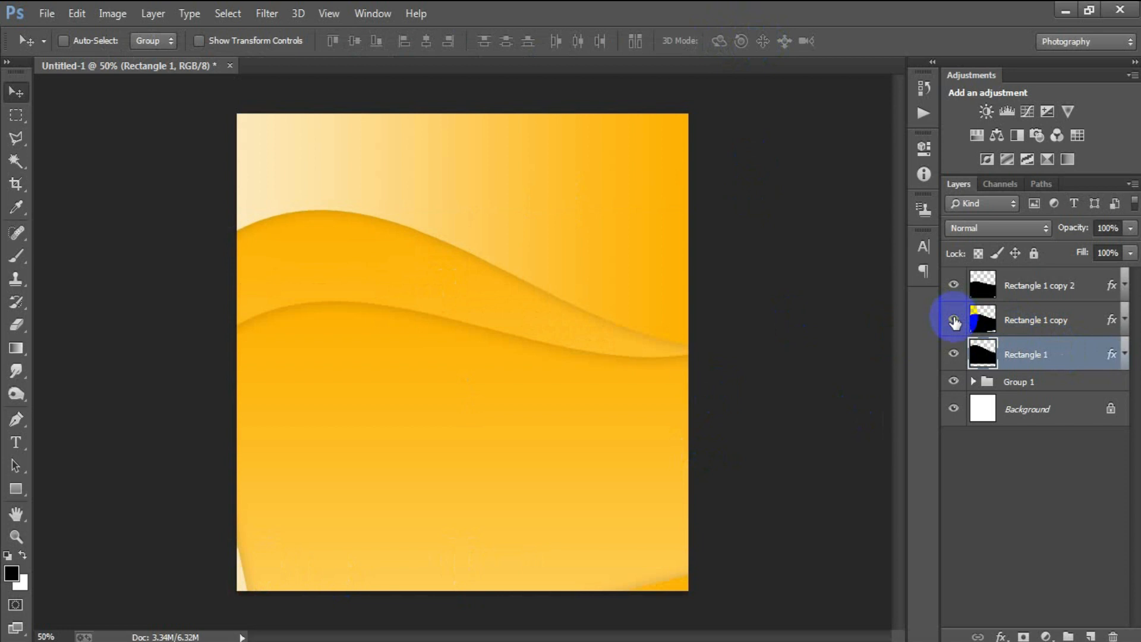
{"action": "left_click", "coordinate": [953, 319]}
{"action": "left_click", "coordinate": [953, 286]}
{"action": "left_click", "coordinate": [953, 286]}
{"action": "left_click", "coordinate": [954, 285]}
{"action": "left_click", "coordinate": [954, 285]}
{"action": "left_click", "coordinate": [1027, 286]}
{"action": "key", "text": "ctrl+t"}
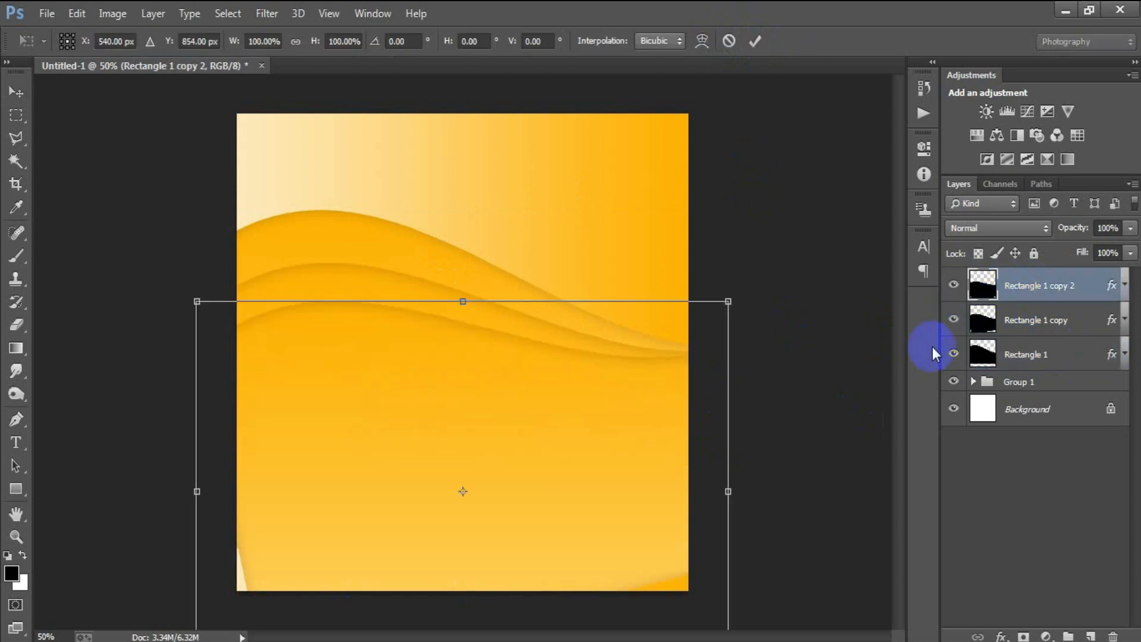
{"action": "mouse_move", "coordinate": [196, 491]}
{"action": "left_mouse_down"}
{"action": "mouse_move", "coordinate": [173, 485]}
{"action": "mouse_move", "coordinate": [186, 484]}
{"action": "left_mouse_up"}
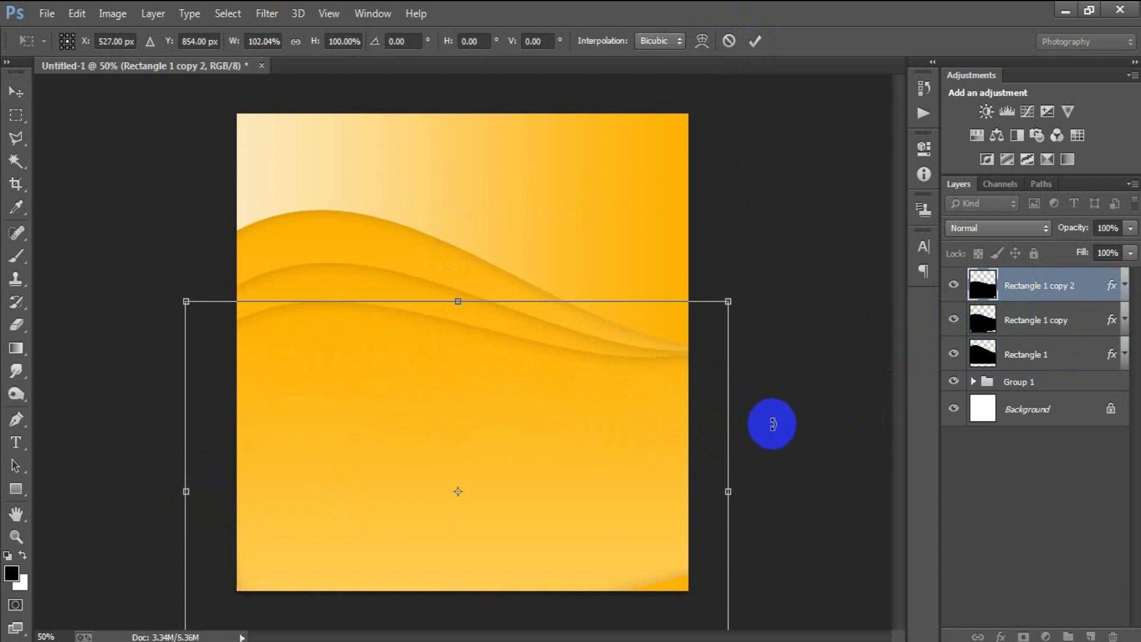
{"action": "left_click_drag", "start_coordinate": [776, 424], "coordinate": [778, 417]}
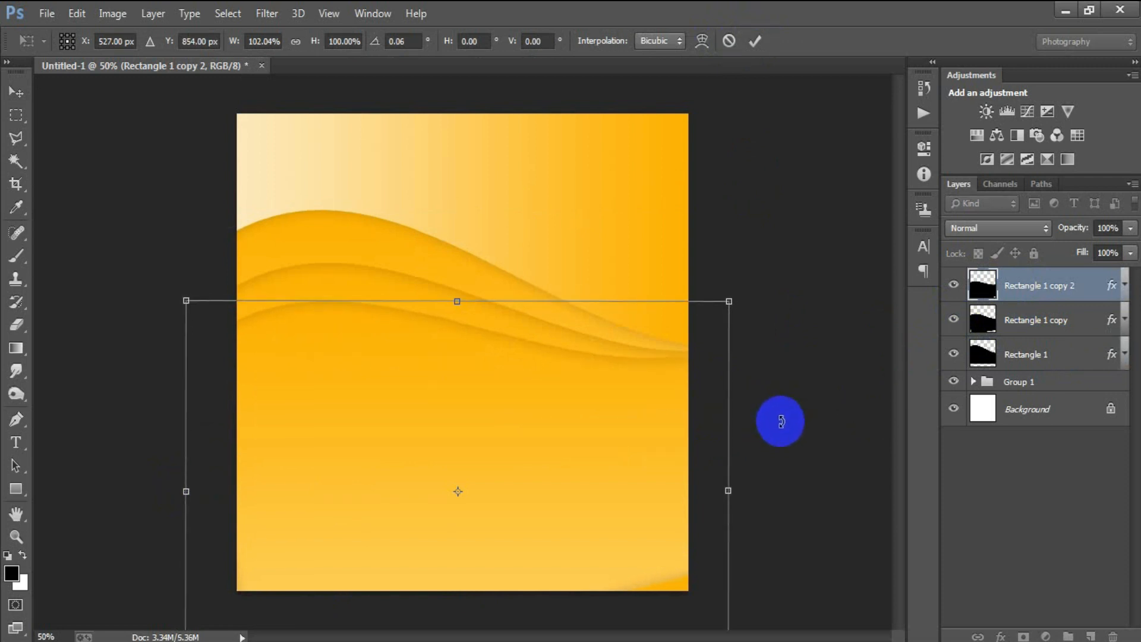
Step: Warp the third wave, pulling its upper-left curve slightly up and its right part slightly down, and apply it
{"action": "right_click", "coordinate": [357, 356]}
{"action": "left_click", "coordinate": [396, 192]}
{"action": "left_click_drag", "start_coordinate": [367, 300], "coordinate": [364, 292]}
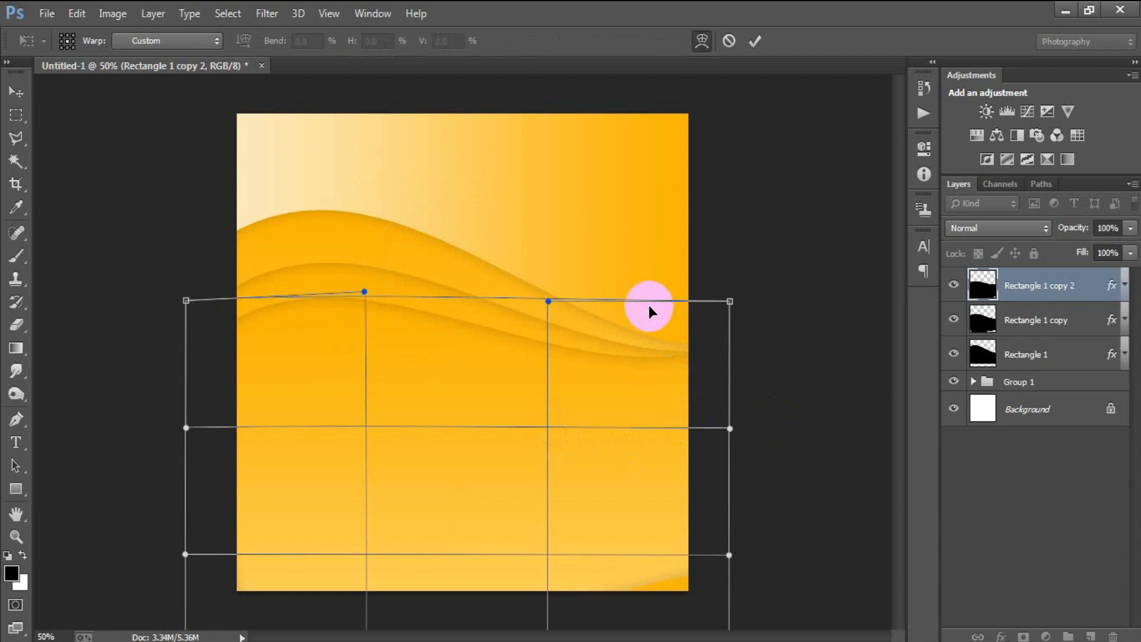
{"action": "left_click_drag", "start_coordinate": [670, 425], "coordinate": [672, 431]}
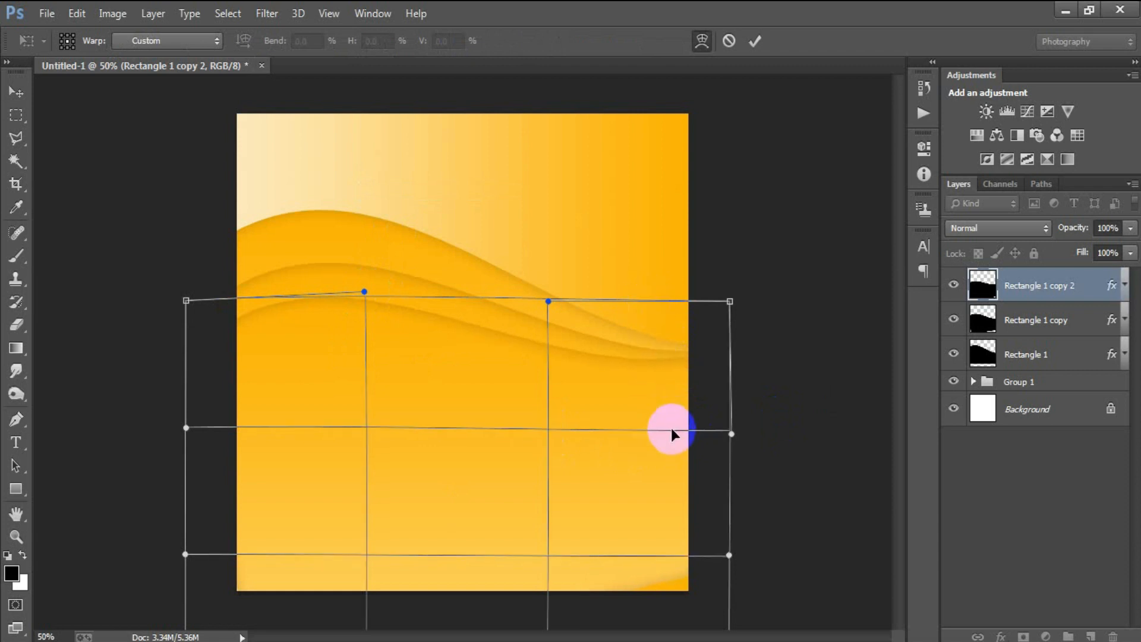
{"action": "left_click", "coordinate": [754, 41]}
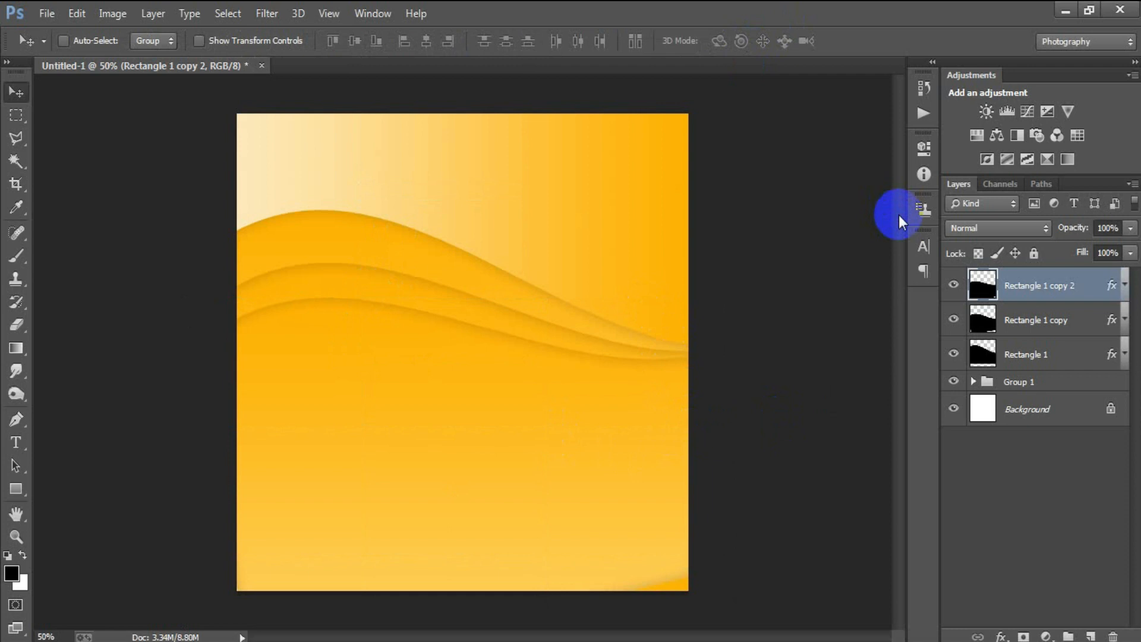
Step: Toggle the visibility of the two lower wave layers and Group 1 to examine how each contributes to the design
{"action": "left_click", "coordinate": [954, 320]}
{"action": "left_click", "coordinate": [954, 320]}
{"action": "left_click", "coordinate": [955, 354]}
{"action": "left_click", "coordinate": [954, 354]}
{"action": "left_click", "coordinate": [954, 354]}
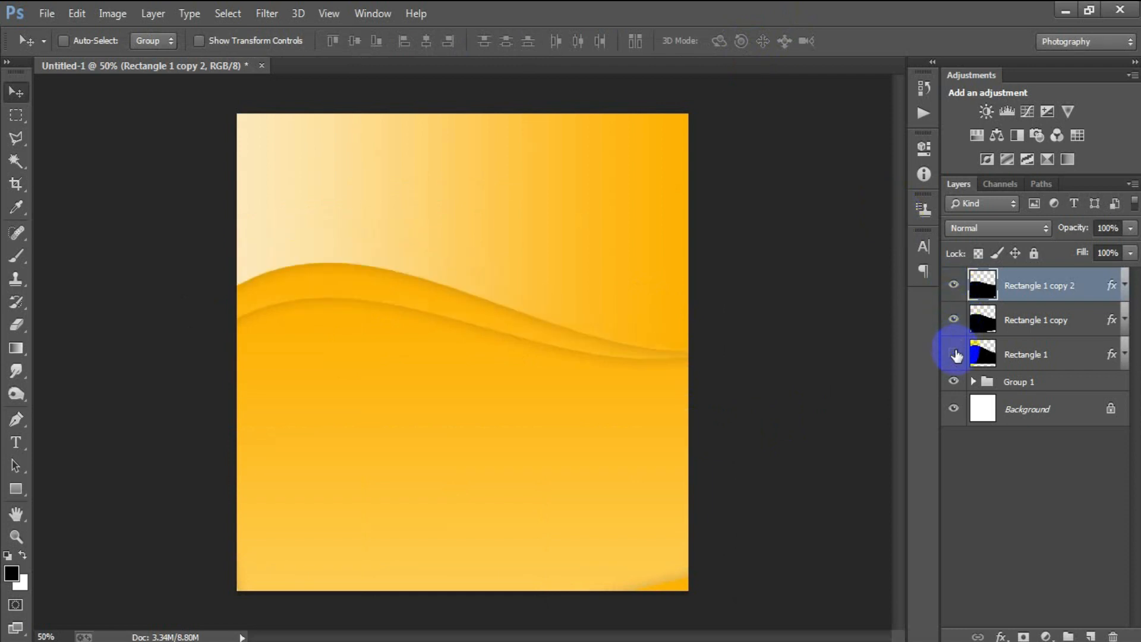
{"action": "left_click", "coordinate": [955, 354]}
{"action": "left_click", "coordinate": [953, 382]}
{"action": "left_click", "coordinate": [954, 382]}
{"action": "left_click", "coordinate": [954, 381]}
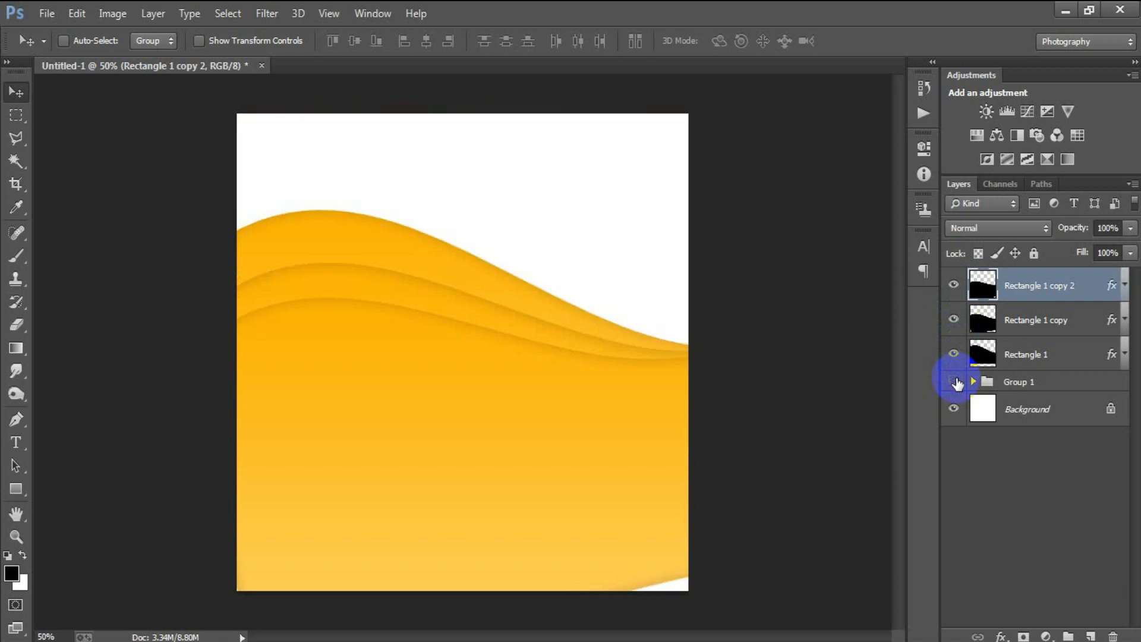
{"action": "left_click", "coordinate": [954, 382]}
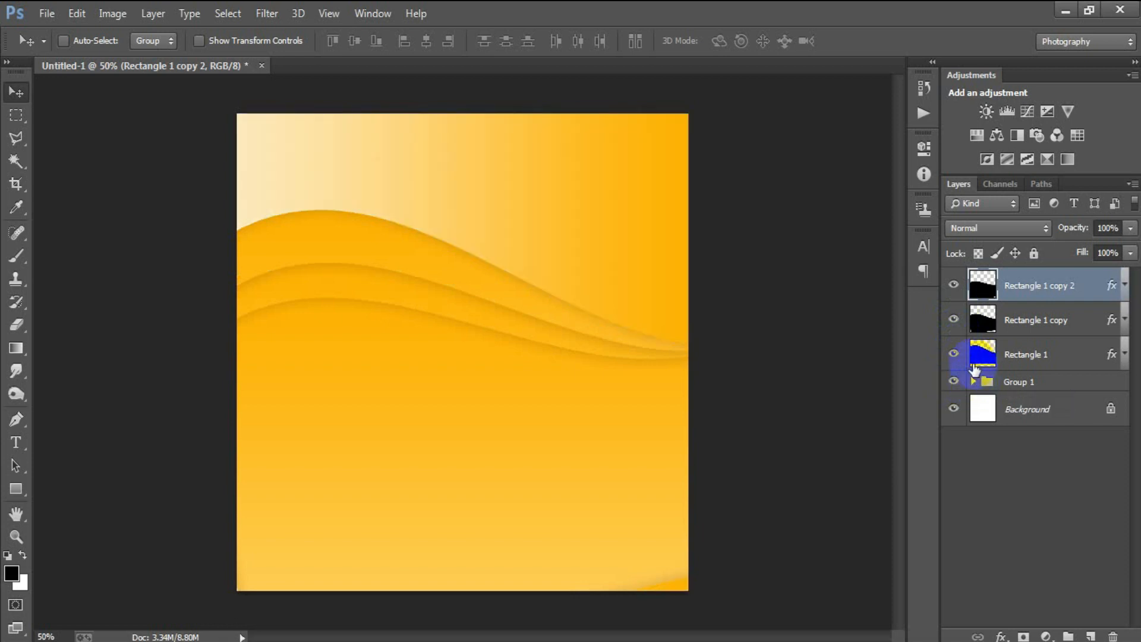
Step: Stretch the third wave downward to 104.82% height so it covers the canvas's lower-right corner, and apply it
{"action": "left_click_drag", "start_coordinate": [1013, 289], "coordinate": [885, 404]}
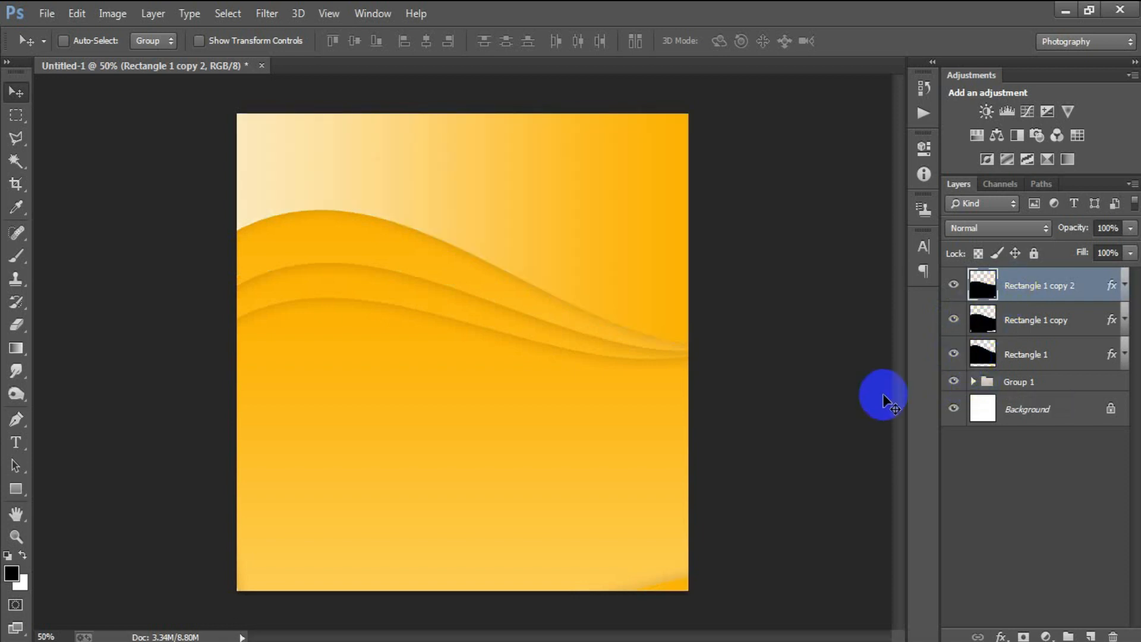
{"action": "key", "text": "ctrl+t"}
{"action": "key", "text": "ctrl+minus"}
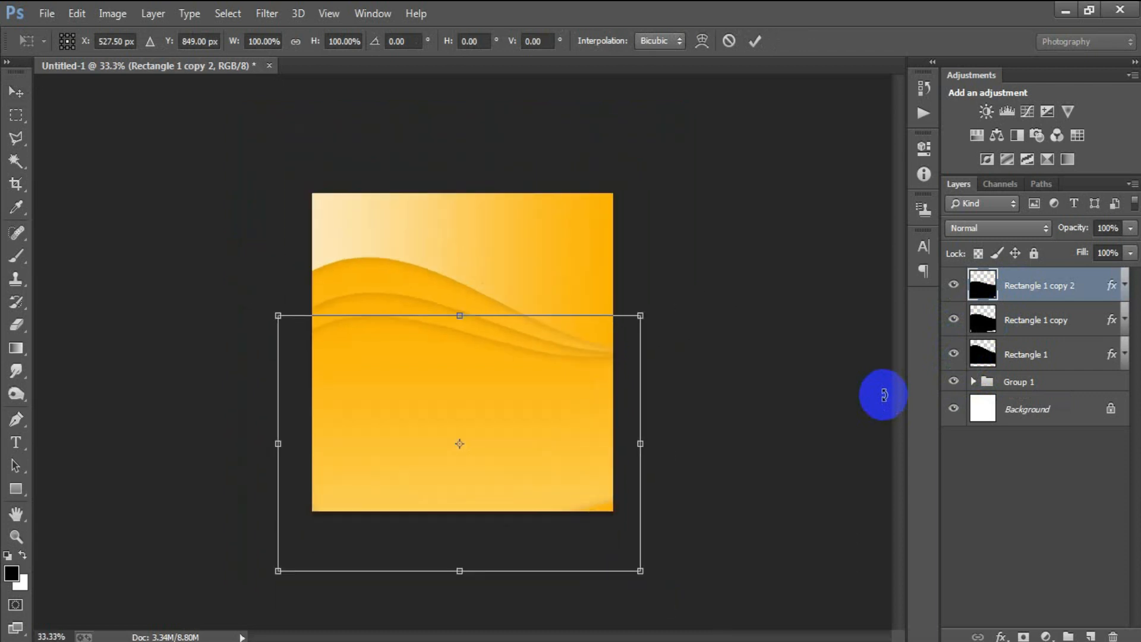
{"action": "left_click_drag", "start_coordinate": [458, 572], "coordinate": [456, 583]}
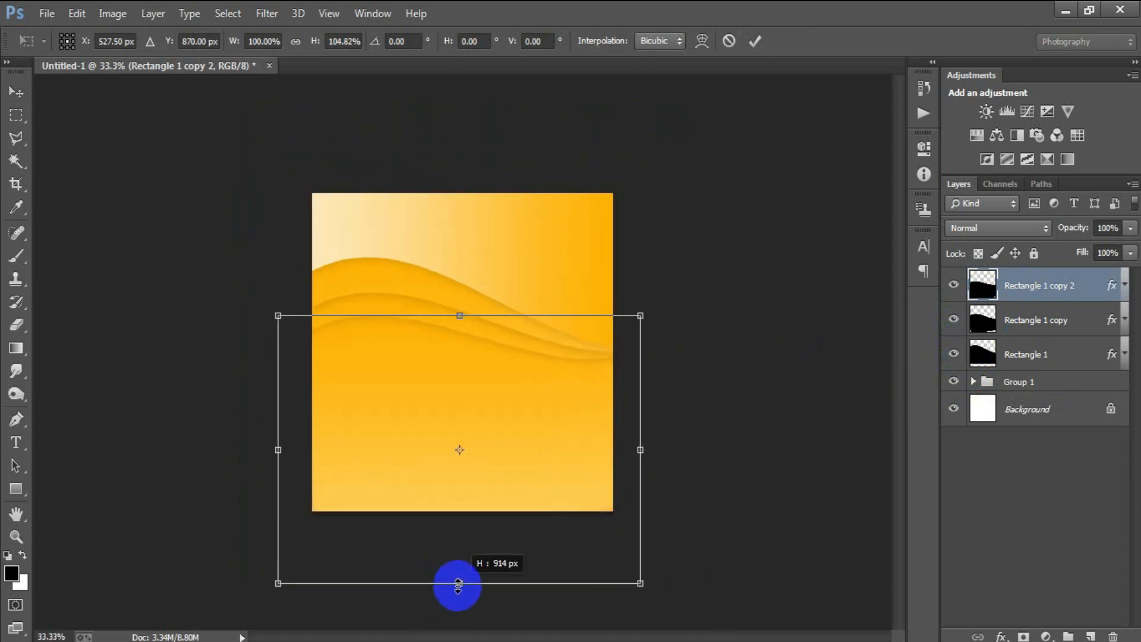
{"action": "left_click", "coordinate": [755, 41]}
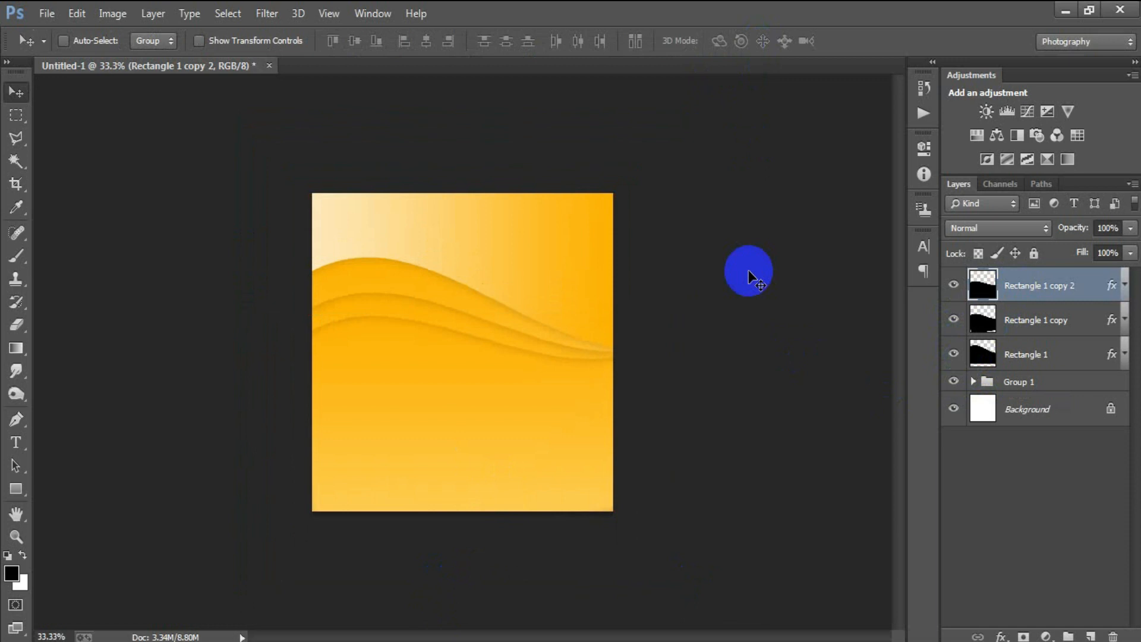
Step: Rotate the third wave by -0.93° so its right end meets the other waves, and apply it
{"action": "key", "text": "ctrl+plus"}
{"action": "key", "text": "ctrl+t"}
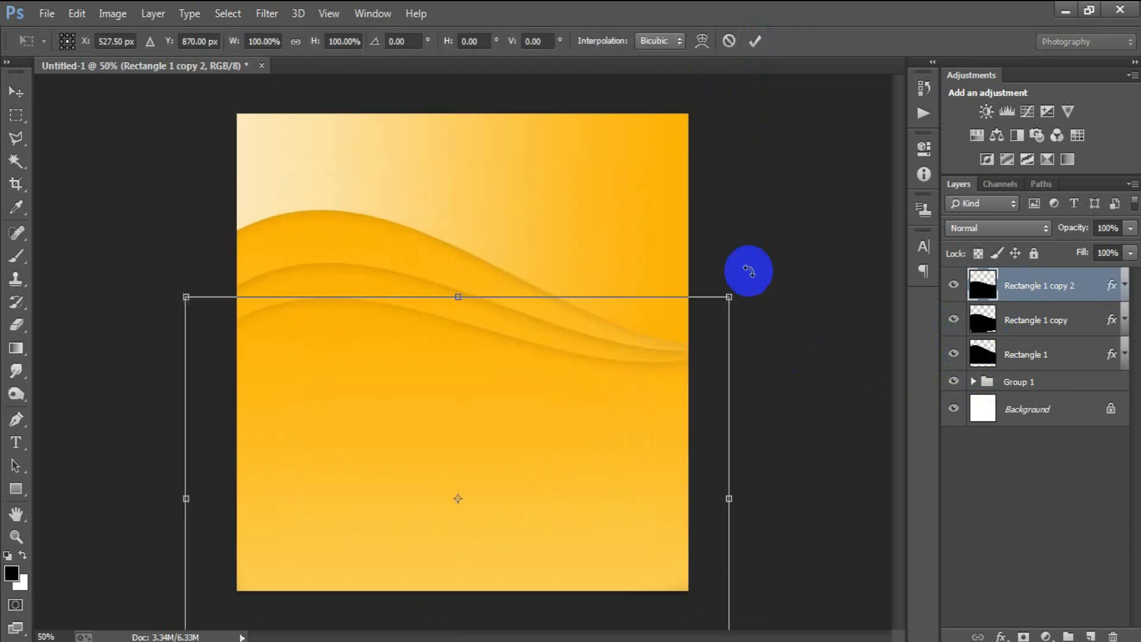
{"action": "left_click_drag", "start_coordinate": [755, 351], "coordinate": [759, 341]}
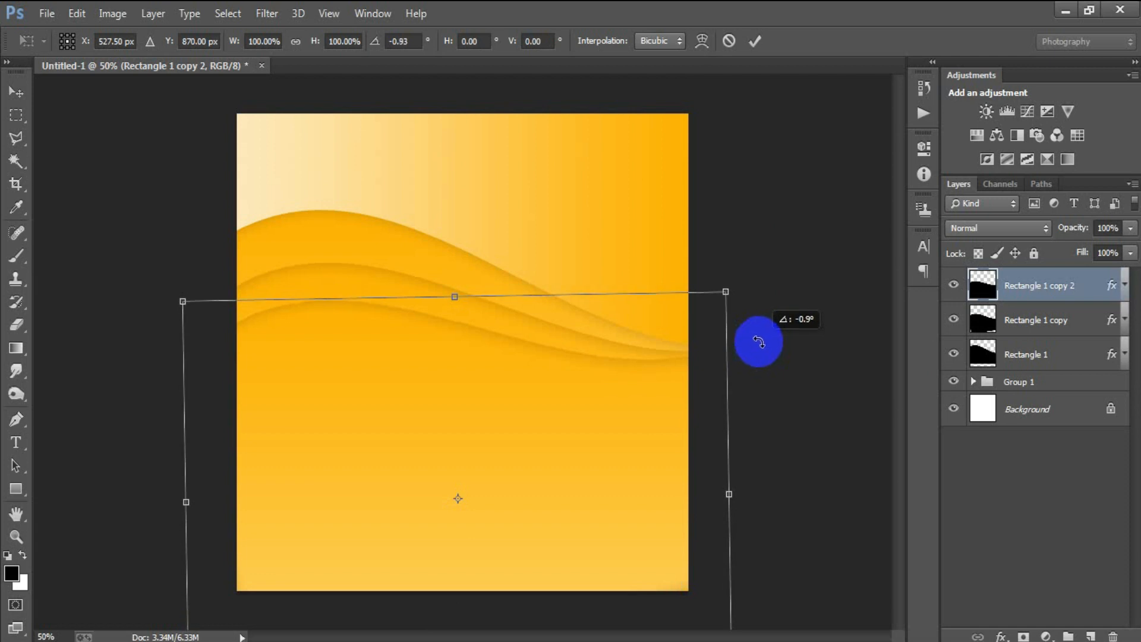
{"action": "left_click_drag", "start_coordinate": [759, 342], "coordinate": [759, 342]}
{"action": "left_click", "coordinate": [753, 42]}
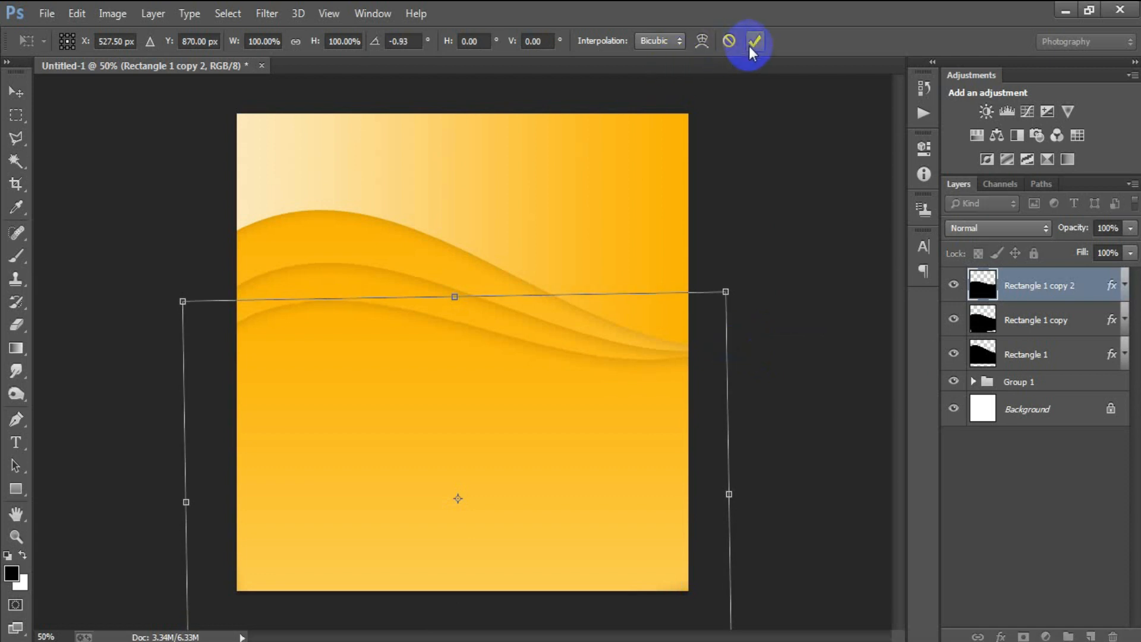
Step: Group the three wave layers and nudge the group straight up by about 25 px
{"action": "left_click", "coordinate": [1056, 351], "text": "shift"}
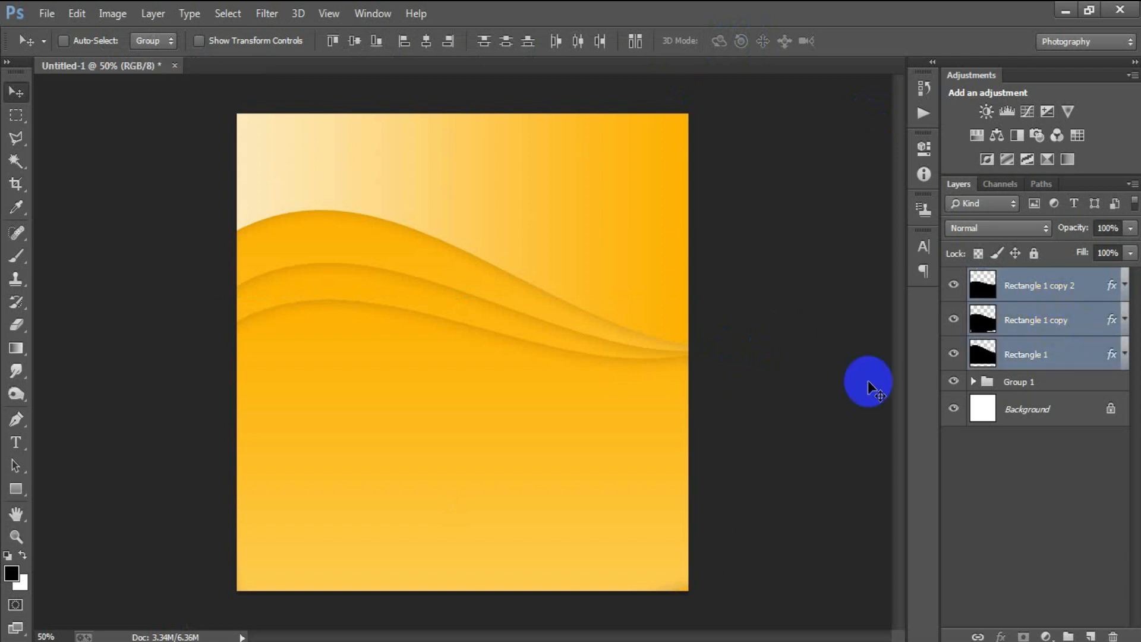
{"action": "key", "text": "ctrl+g"}
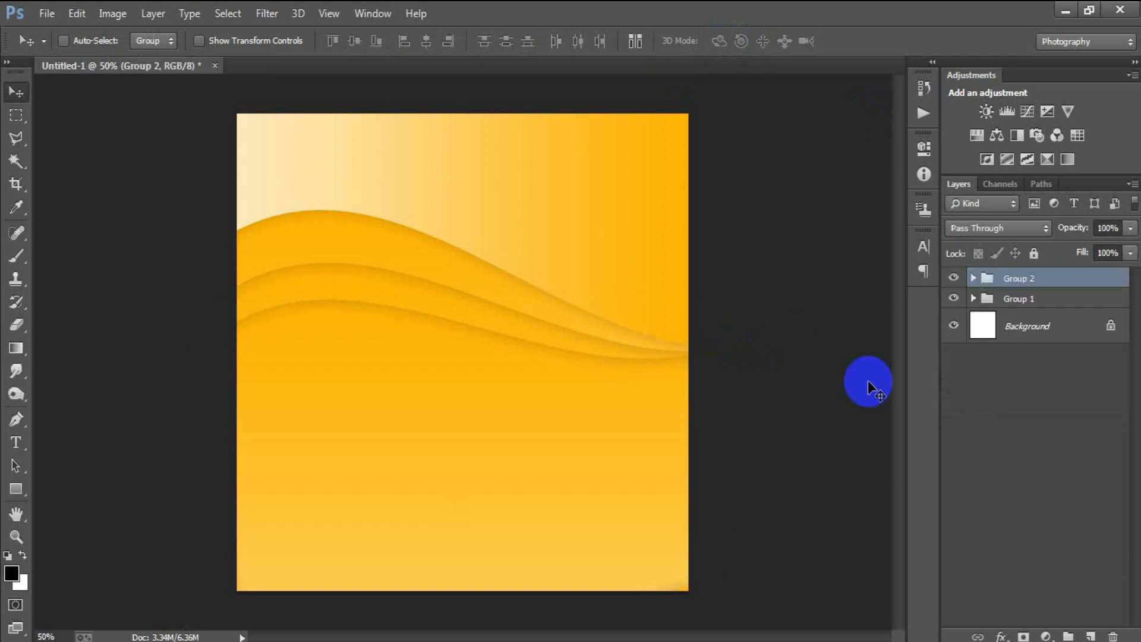
{"action": "key", "text": "Up"}
{"action": "key", "text": "Up"}
{"action": "key", "text": "Up"}
{"action": "key", "text": "Up"}
{"action": "key", "text": "Up"}
{"action": "key", "text": "Up"}
{"action": "key", "text": "Up"}
{"action": "key", "text": "Up"}
{"action": "key", "text": "Up"}
{"action": "key", "text": "Up"}
{"action": "key", "text": "Up"}
{"action": "key", "text": "Up"}
{"action": "key", "text": "Up"}
{"action": "key", "text": "Up"}
{"action": "key", "text": "Up"}
{"action": "key", "text": "Up"}
{"action": "key", "text": "Up"}
{"action": "key", "text": "Up"}
{"action": "key", "text": "Up"}
{"action": "key", "text": "Up"}
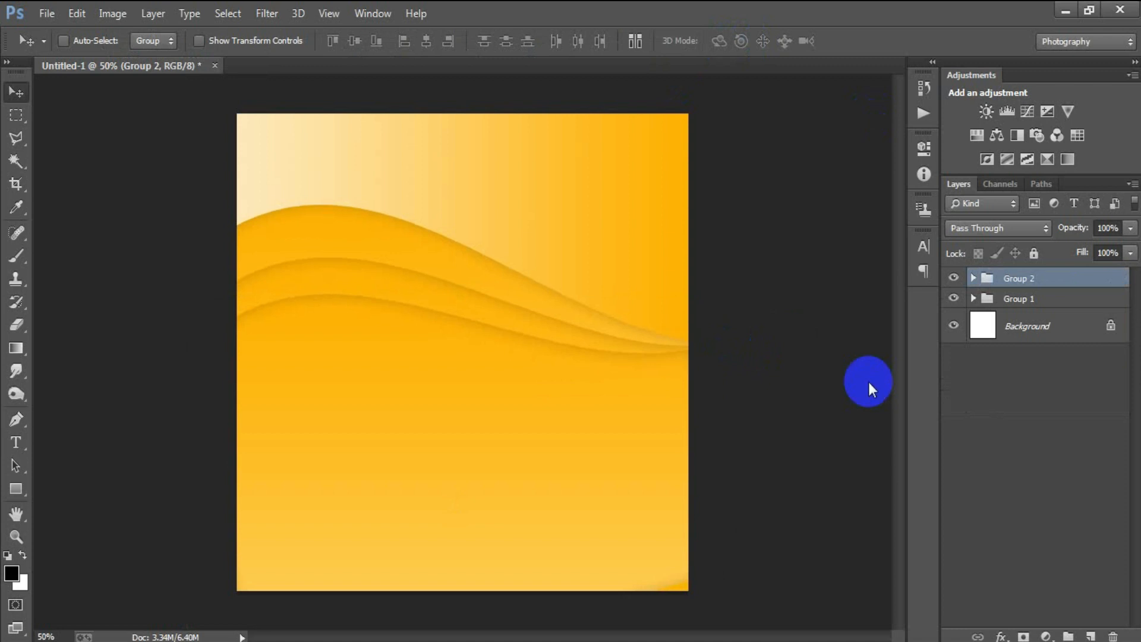
{"action": "key", "text": "Up"}
{"action": "key", "text": "Up"}
{"action": "key", "text": "Up"}
{"action": "key", "text": "Up"}
{"action": "key", "text": "Up"}
{"action": "key", "text": "Up"}
{"action": "key", "text": "Up"}
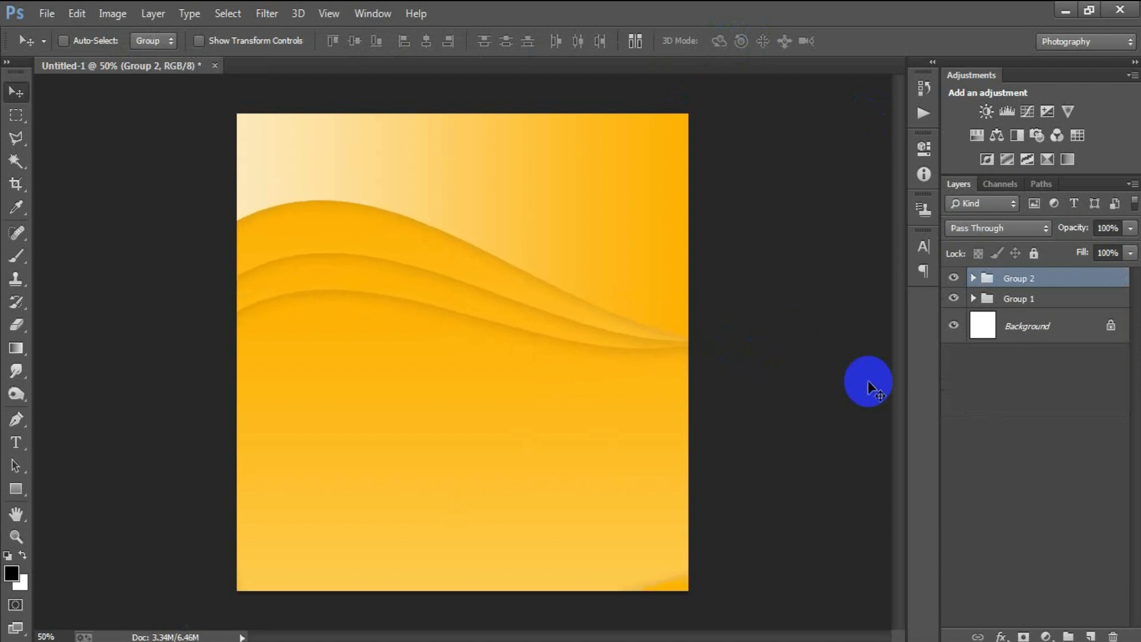
Step: Stretch the wave group downward to 102.68% height to cover the canvas's lower-right corner, and apply it
{"action": "key", "text": "ctrl+t"}
{"action": "key", "text": "ctrl+minus"}
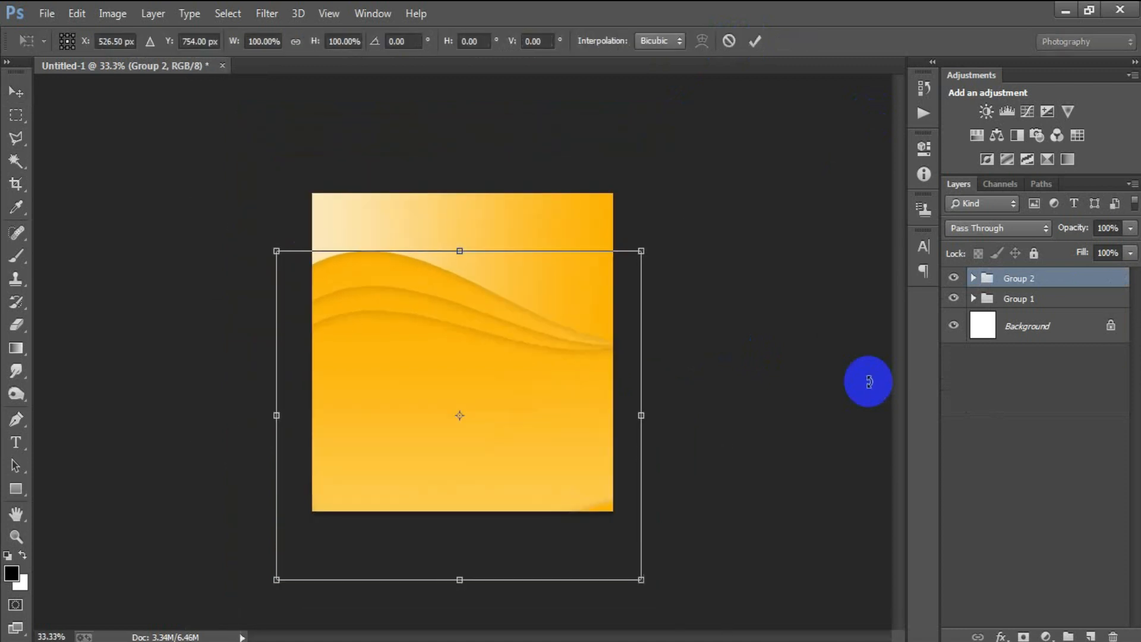
{"action": "left_click_drag", "start_coordinate": [464, 580], "coordinate": [463, 588]}
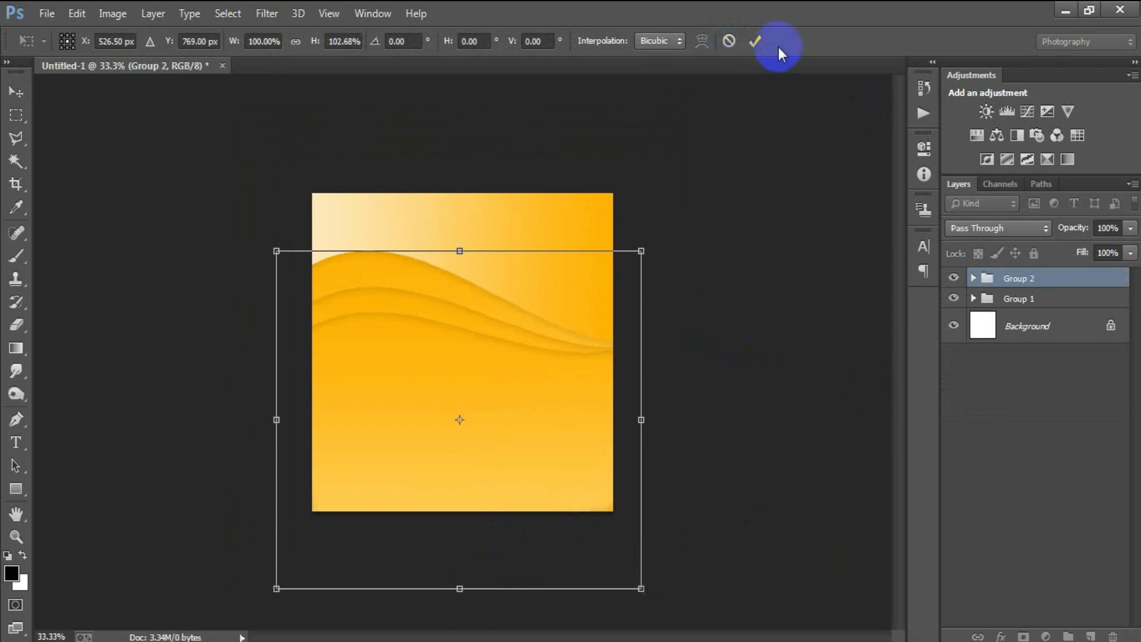
{"action": "left_click", "coordinate": [755, 41]}
{"action": "key", "text": "ctrl+plus"}
{"action": "key", "text": "ctrl+plus"}
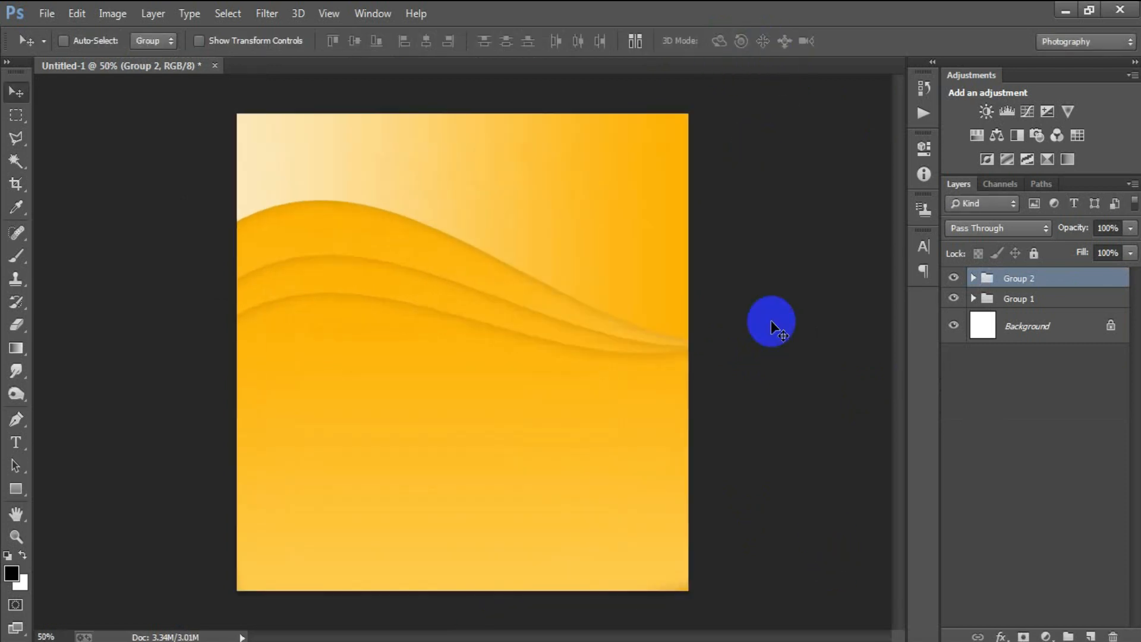
Step: Add a new layer and place the white text NEW in the canvas's upper-right area
{"action": "left_click", "coordinate": [1091, 636]}
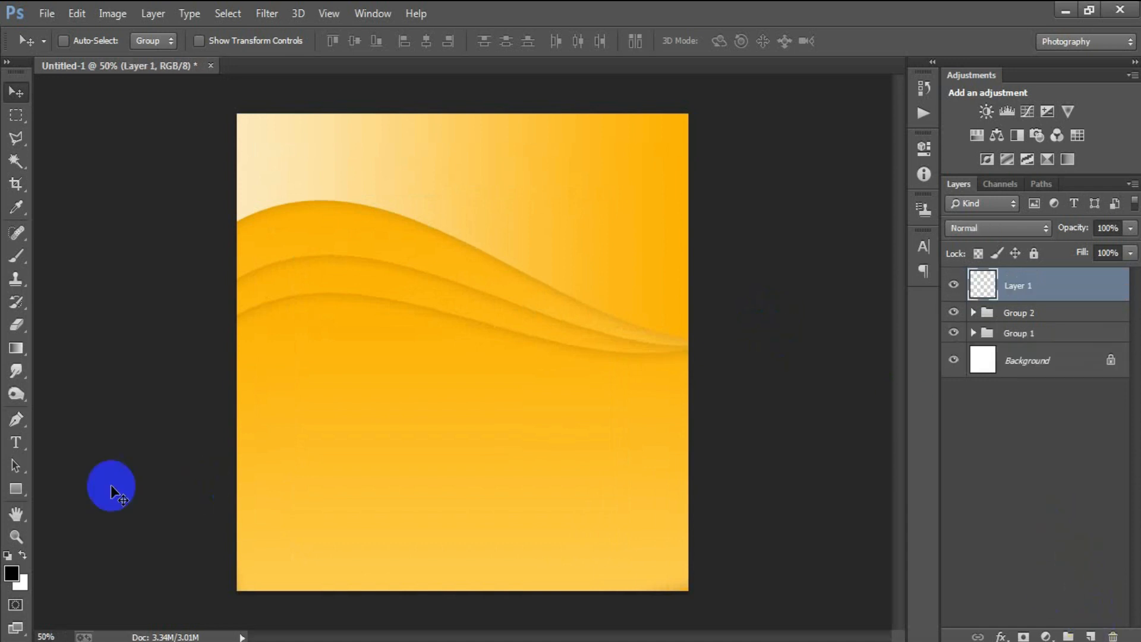
{"action": "left_click", "coordinate": [16, 443]}
{"action": "left_click", "coordinate": [569, 195]}
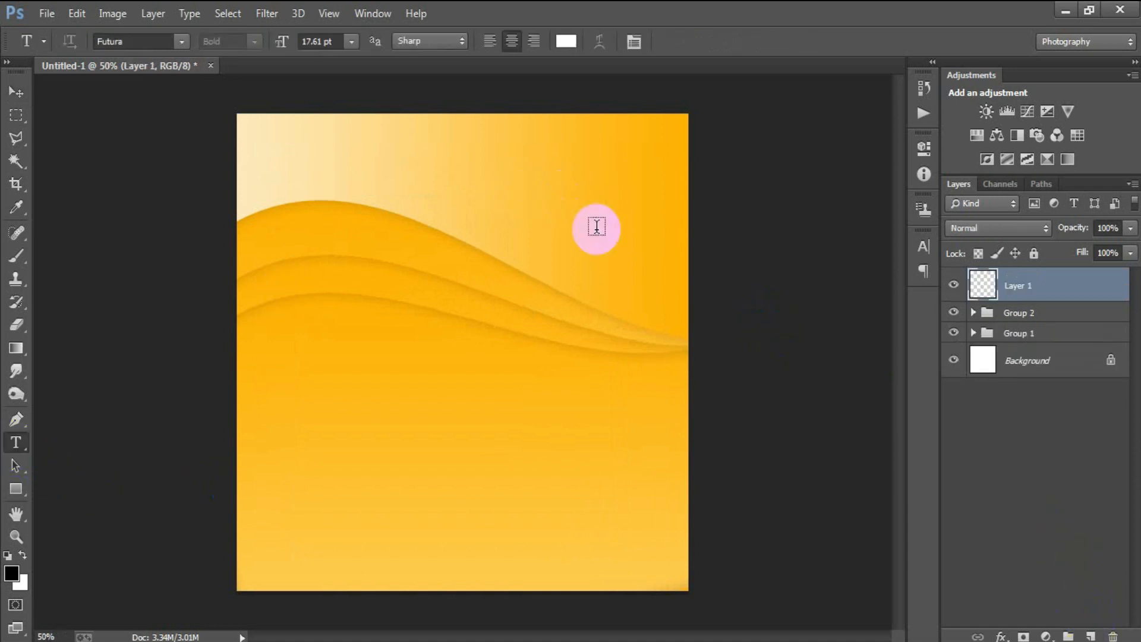
{"action": "type", "text": "NEW"}
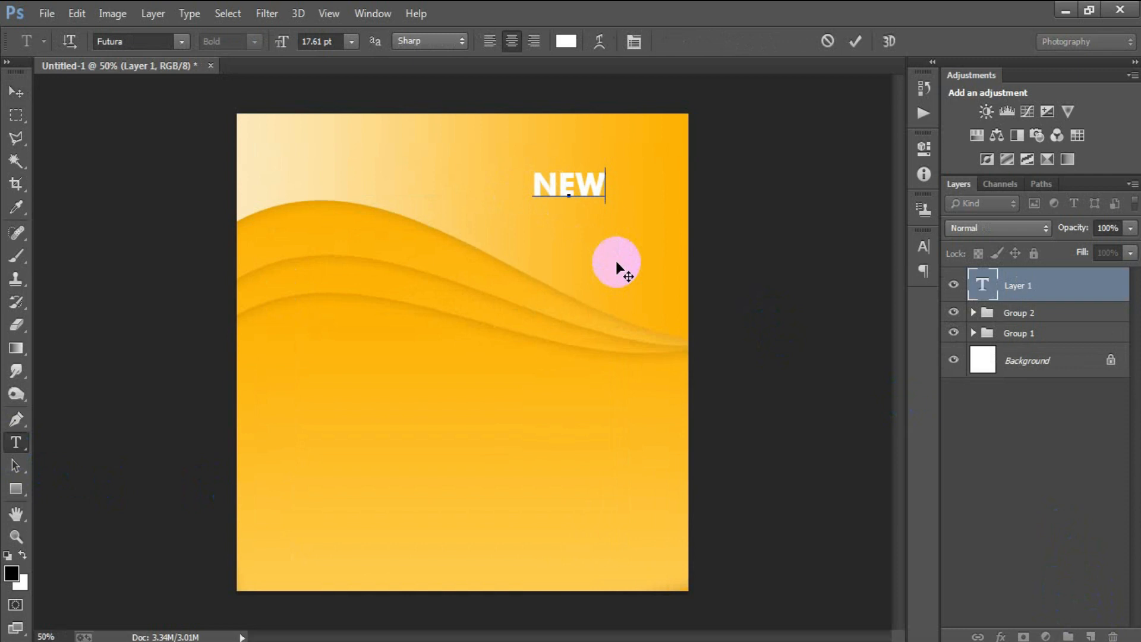
Step: Set the font of the NEW text to Nexa
{"action": "left_click", "coordinate": [923, 247]}
{"action": "left_click", "coordinate": [779, 256]}
{"action": "type", "text": "New"}
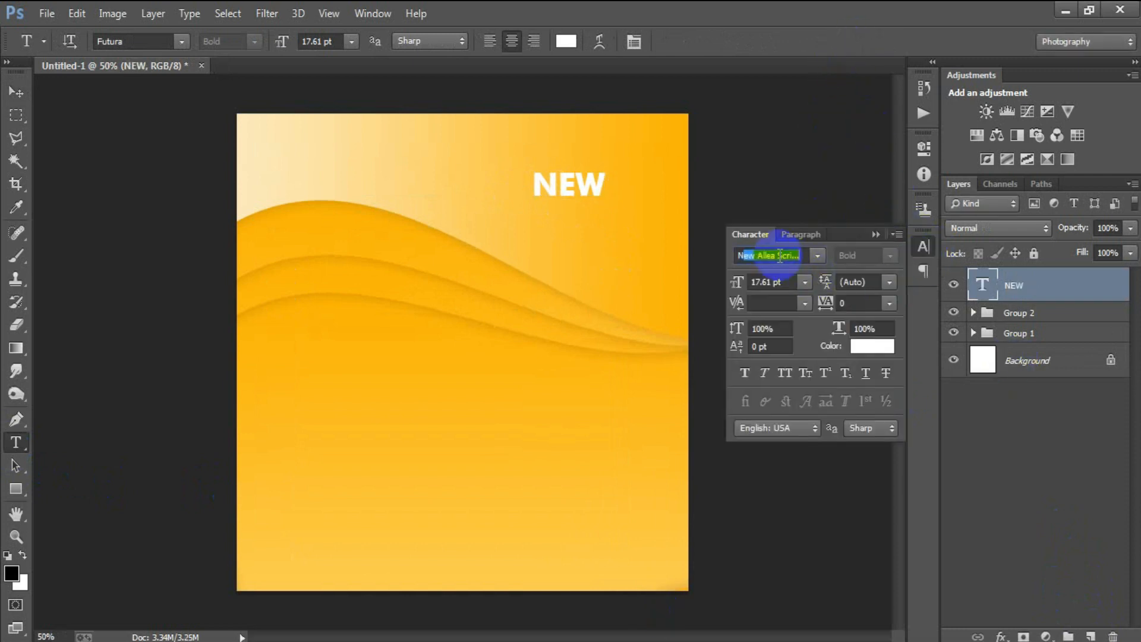
{"action": "type", "text": "x"}
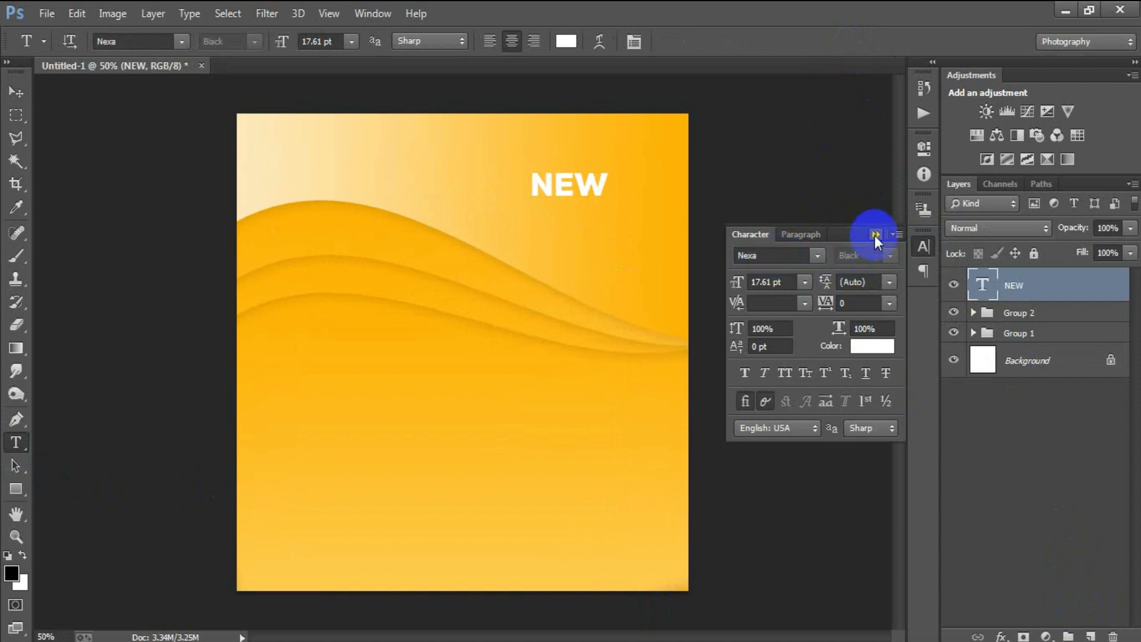
{"action": "left_click", "coordinate": [875, 235]}
{"action": "left_click", "coordinate": [11, 91]}
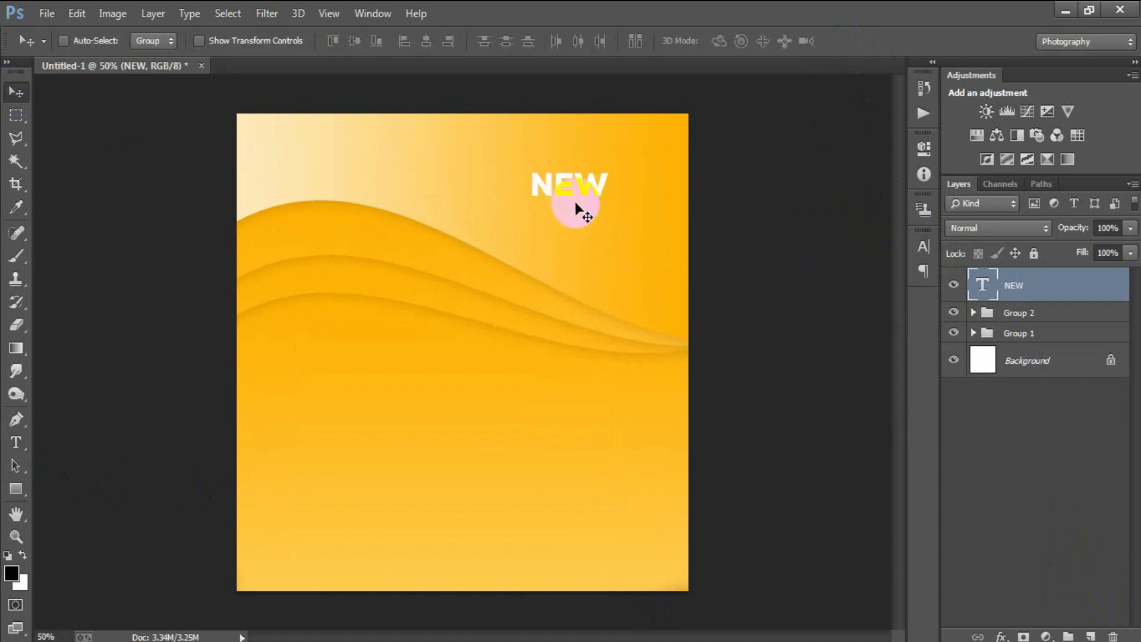
Step: Scale the NEW text to 137.84%, placing it near the canvas's upper-right corner, and nudge it slightly up
{"action": "key", "text": "ctrl+t"}
{"action": "left_click_drag", "start_coordinate": [609, 204], "coordinate": [635, 189]}
{"action": "left_click", "coordinate": [755, 41]}
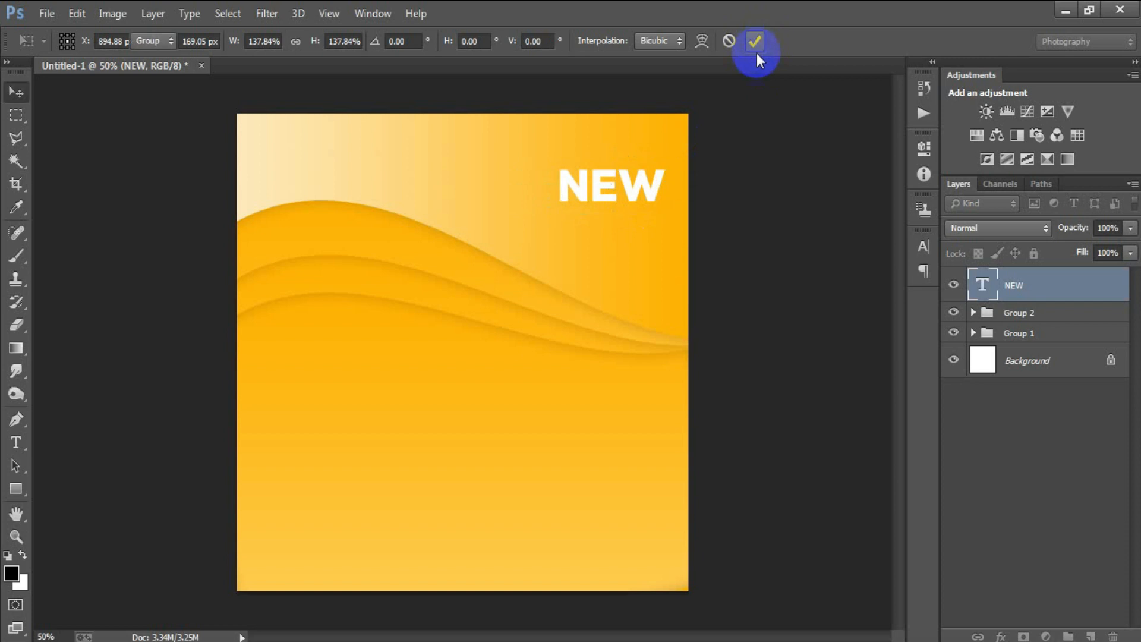
{"action": "key", "text": "shift+Up"}
{"action": "key", "text": "shift+Up"}
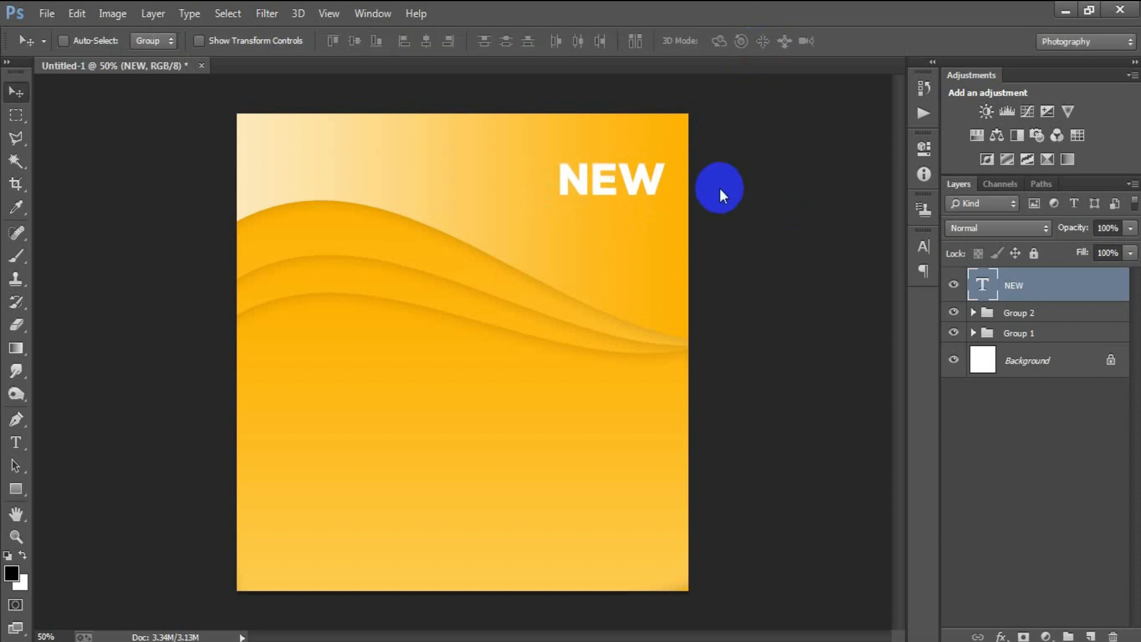
Step: Duplicate the NEW text layer and move the copy straight down to sit below the original
{"action": "key", "text": "ctrl+j"}
{"action": "key", "text": "shift+Down"}
{"action": "key", "text": "shift+Down"}
{"action": "key", "text": "shift+Down"}
{"action": "key", "text": "shift+Down"}
{"action": "key", "text": "shift+Down"}
{"action": "key", "text": "shift+Down"}
{"action": "key", "text": "shift+Down"}
{"action": "key", "text": "shift+Down"}
{"action": "key", "text": "shift+Down"}
{"action": "key", "text": "shift+Down"}
{"action": "key", "text": "shift+Down"}
{"action": "key", "text": "shift+Down"}
{"action": "key", "text": "shift+Down"}
{"action": "key", "text": "shift+Down"}
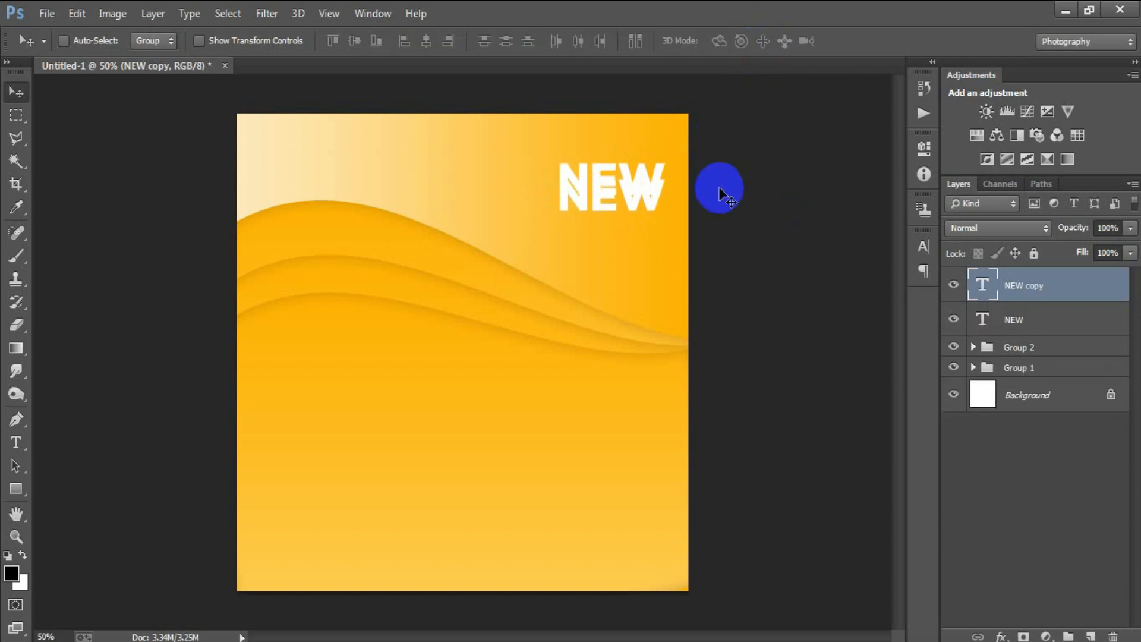
Step: Change the copied text to PRODUCT and shift it left so the whole word fits on the canvas
{"action": "double_click", "coordinate": [982, 285]}
{"action": "type", "text": "PRODUCT"}
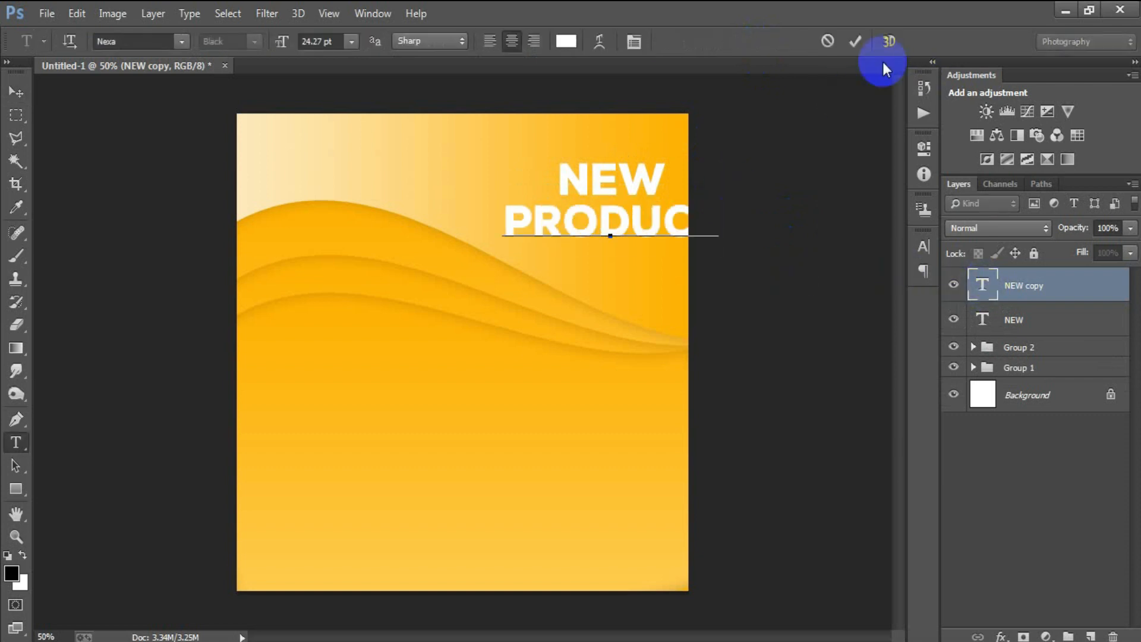
{"action": "key", "text": "ctrl+Return"}
{"action": "key", "text": "v"}
{"action": "left_click_drag", "start_coordinate": [599, 228], "coordinate": [559, 227]}
Step: Scale the PRODUCT text proportionally to 92.14% and apply the transformation
{"action": "key", "text": "ctrl+t"}
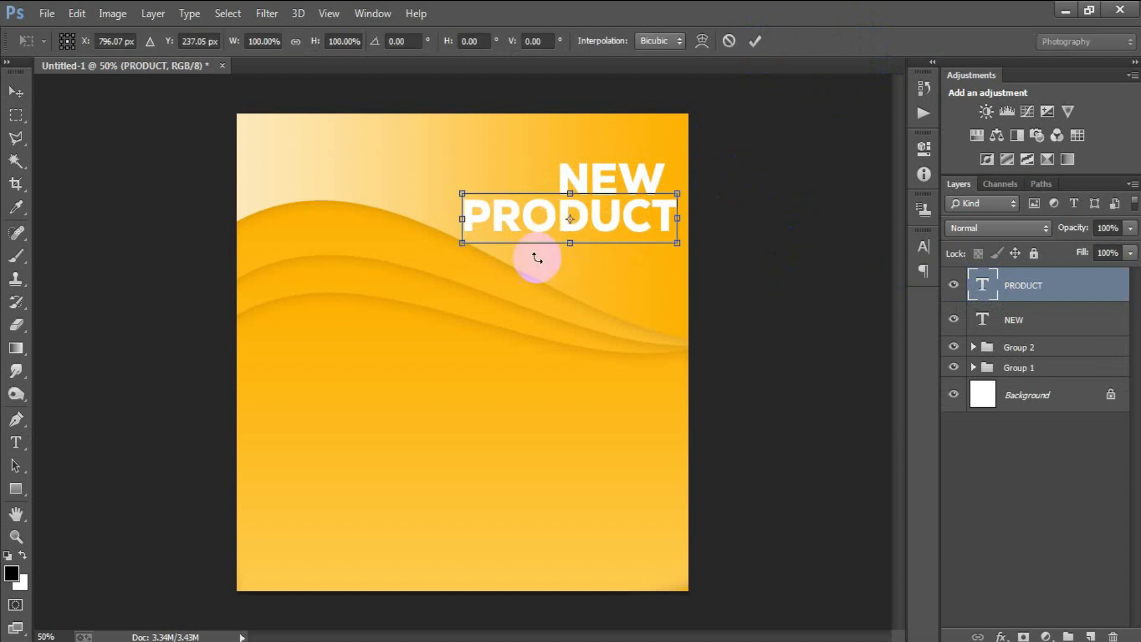
{"action": "left_click_drag", "start_coordinate": [458, 246], "coordinate": [467, 240]}
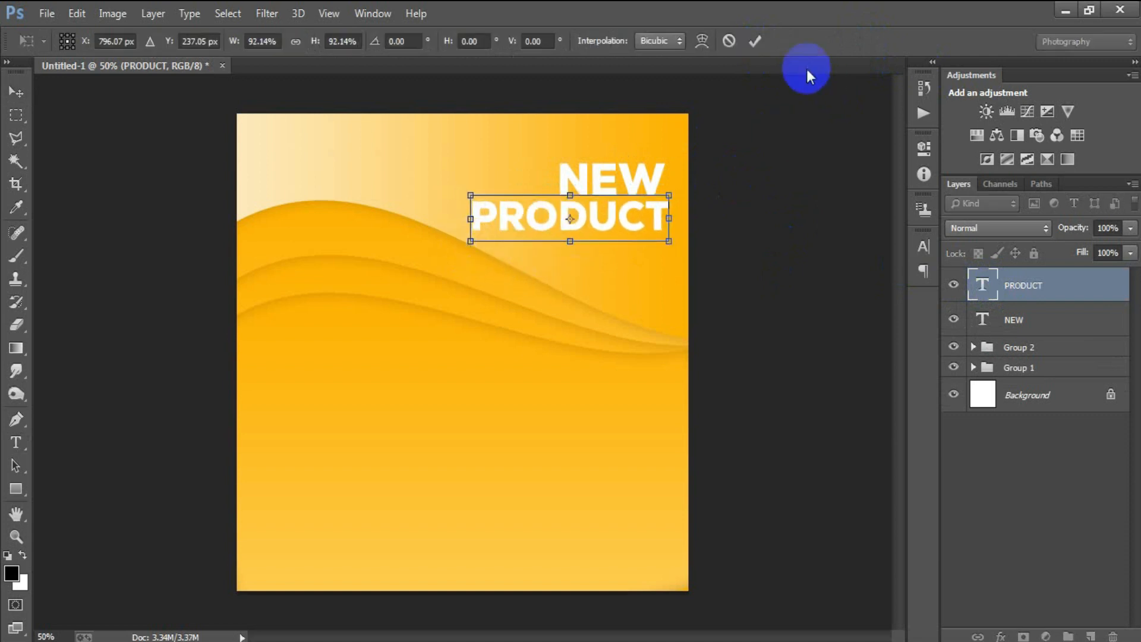
{"action": "left_click", "coordinate": [754, 41]}
Step: Move the NEW and PRODUCT texts together slightly up towards the canvas's upper edge
{"action": "left_click", "coordinate": [1010, 315], "text": "shift"}
{"action": "key", "text": "shift+Up"}
{"action": "key", "text": "shift+Up"}
{"action": "key", "text": "shift+Up"}
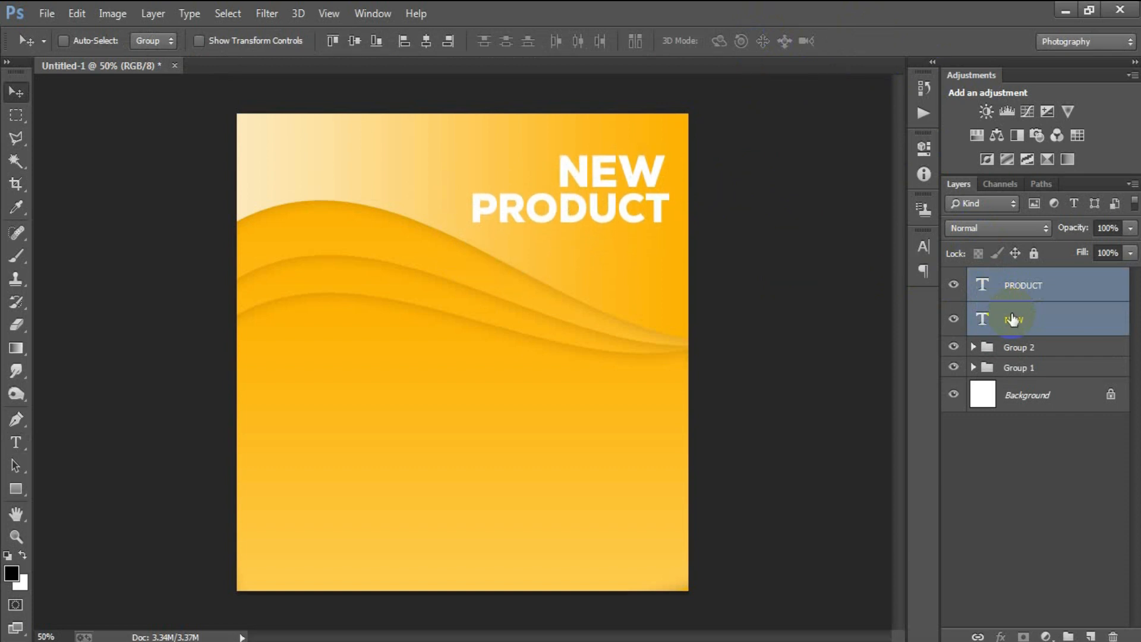
Step: Nudge the Group 2 waves straight down to leave more room below the PRODUCT text
{"action": "left_click", "coordinate": [1028, 351]}
{"action": "key", "text": "Down"}
{"action": "key", "text": "Down"}
{"action": "key", "text": "Down"}
{"action": "key", "text": "Down"}
{"action": "key", "text": "Down"}
{"action": "key", "text": "Down"}
{"action": "key", "text": "Down"}
{"action": "key", "text": "Down"}
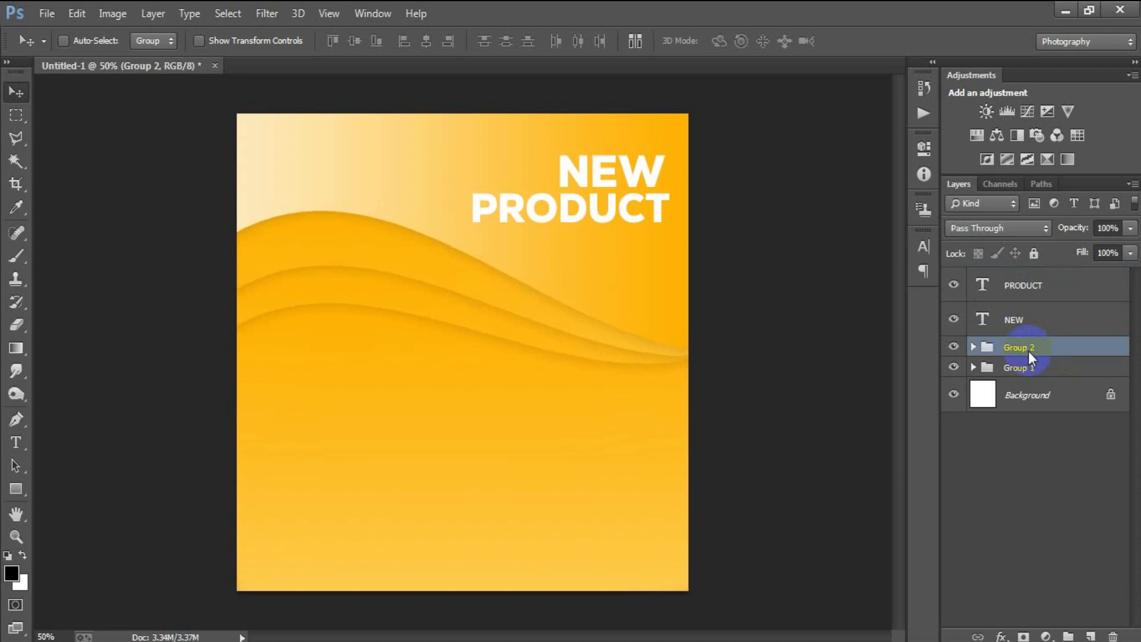
{"action": "key", "text": "Down"}
{"action": "key", "text": "Up"}
Step: Nudge the PRODUCT text slightly down from NEW, stretch its lower edge a little downward, and apply the transformation
{"action": "left_click", "coordinate": [1037, 291]}
{"action": "key", "text": "Down"}
{"action": "key", "text": "Down"}
{"action": "key", "text": "Down"}
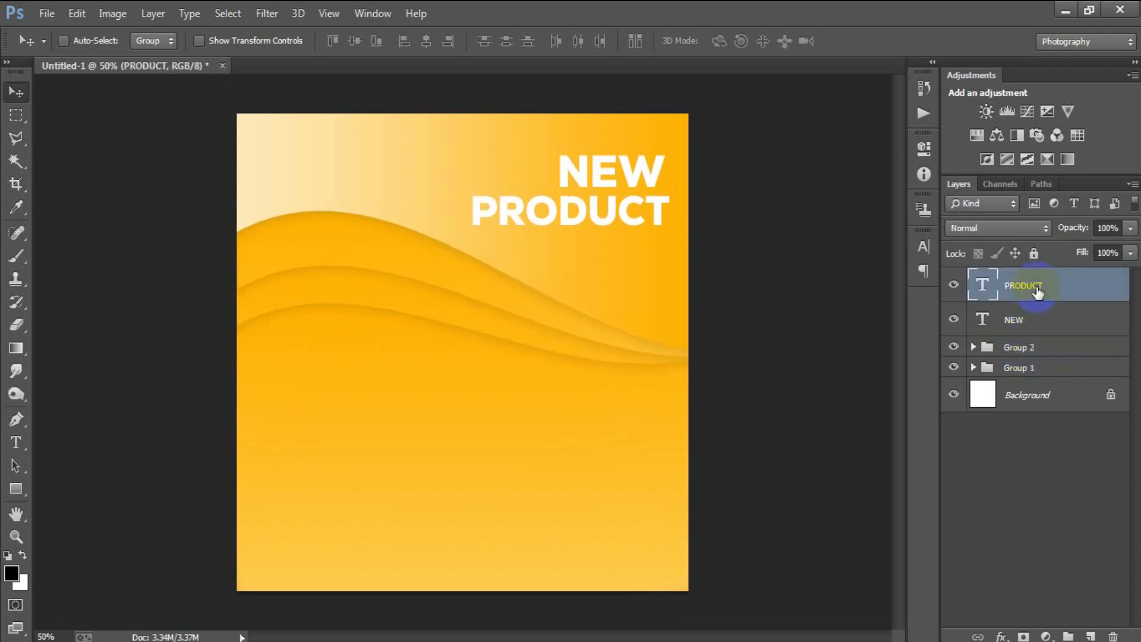
{"action": "key", "text": "ctrl+t"}
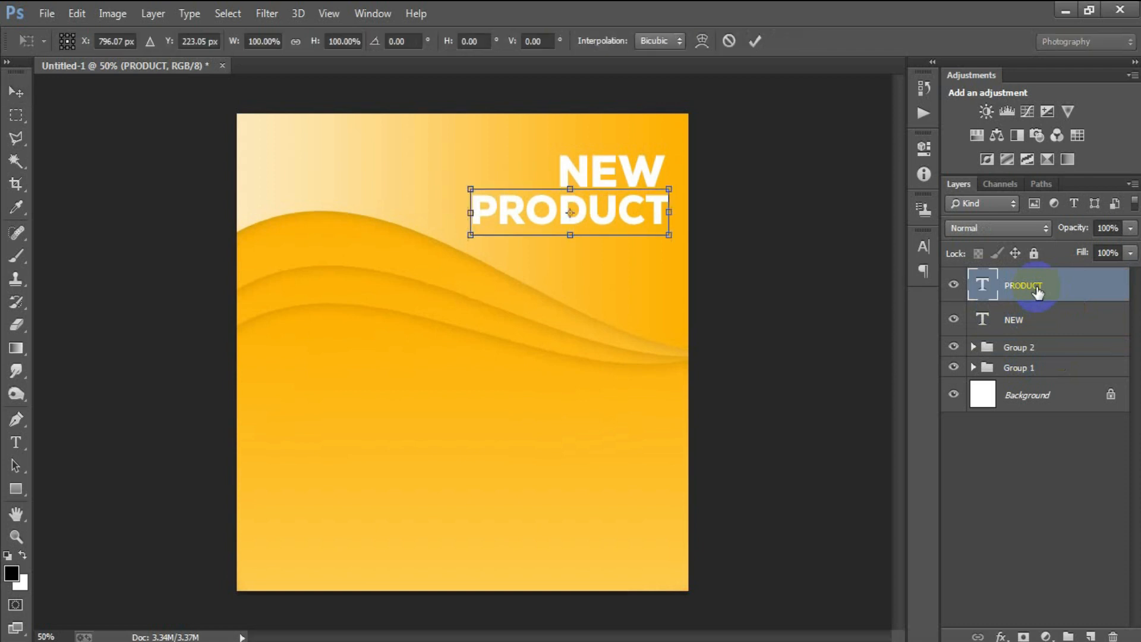
{"action": "left_click_drag", "start_coordinate": [568, 235], "coordinate": [568, 241]}
{"action": "left_click", "coordinate": [753, 43]}
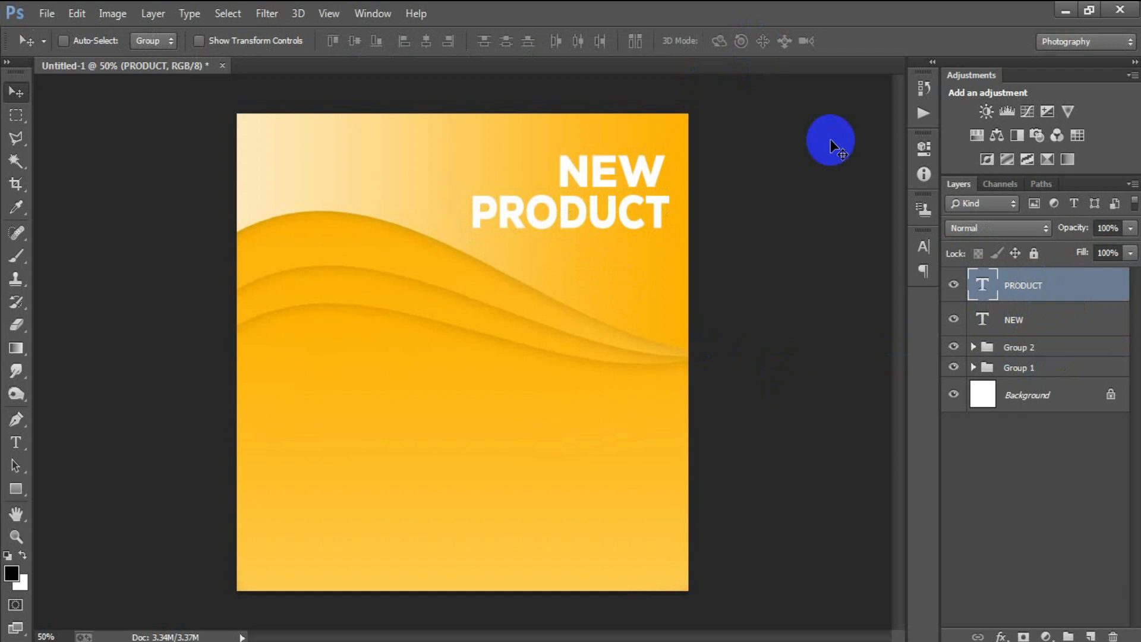
{"action": "left_click", "coordinate": [1015, 318], "text": "ctrl"}
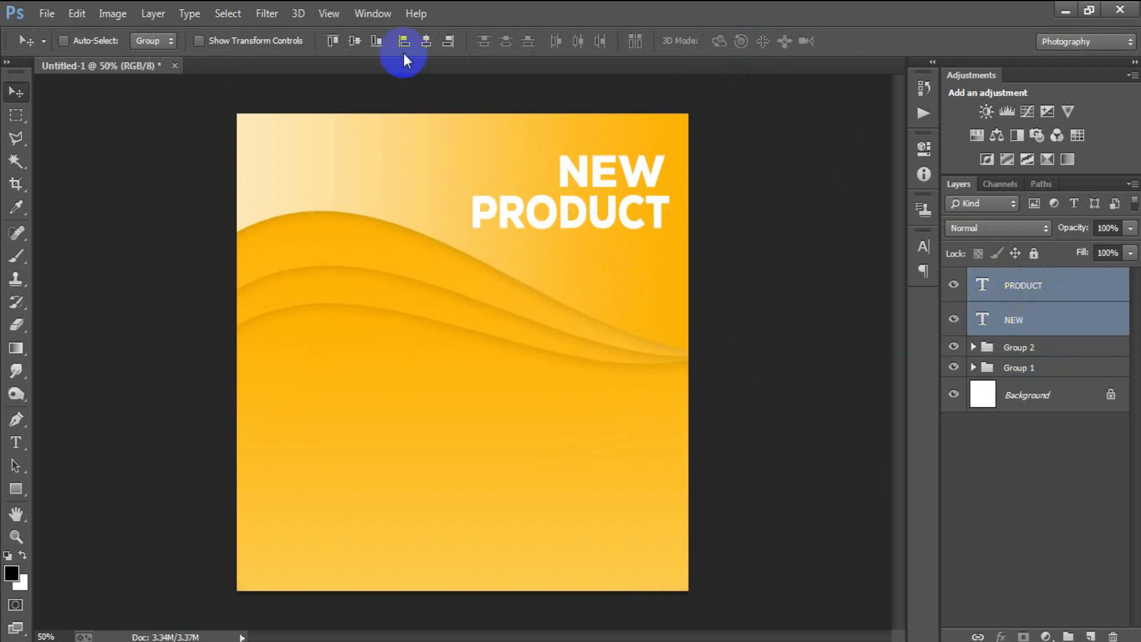
{"action": "left_click", "coordinate": [423, 44]}
{"action": "left_click", "coordinate": [448, 51]}
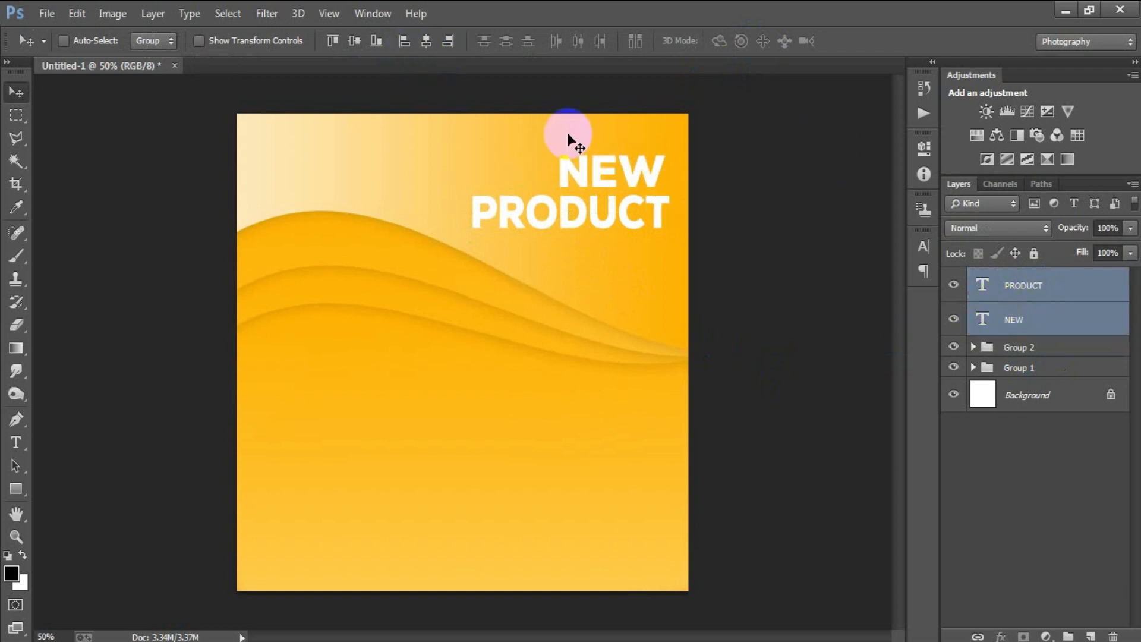
Step: Nudge the NEW and PRODUCT texts together slightly up and right, closer to the canvas's upper-right corner
{"action": "left_click", "coordinate": [984, 288]}
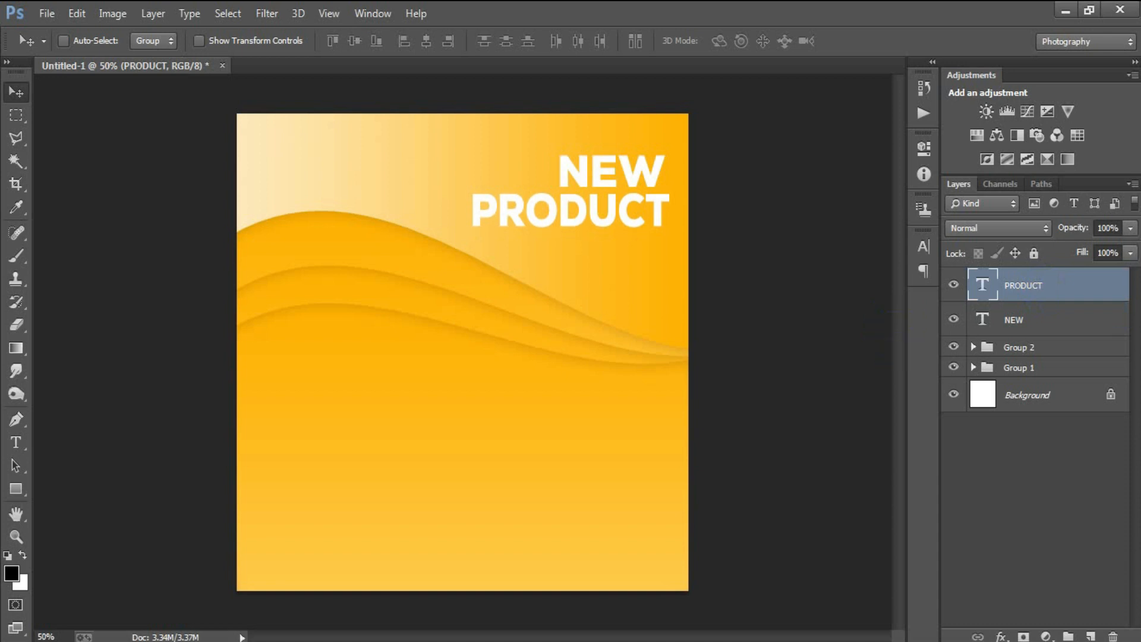
{"action": "left_click", "coordinate": [1028, 319], "text": "shift"}
{"action": "key", "text": "Up"}
{"action": "key", "text": "Up"}
{"action": "key", "text": "Up"}
{"action": "key", "text": "Up"}
{"action": "key", "text": "Up"}
{"action": "key", "text": "Up"}
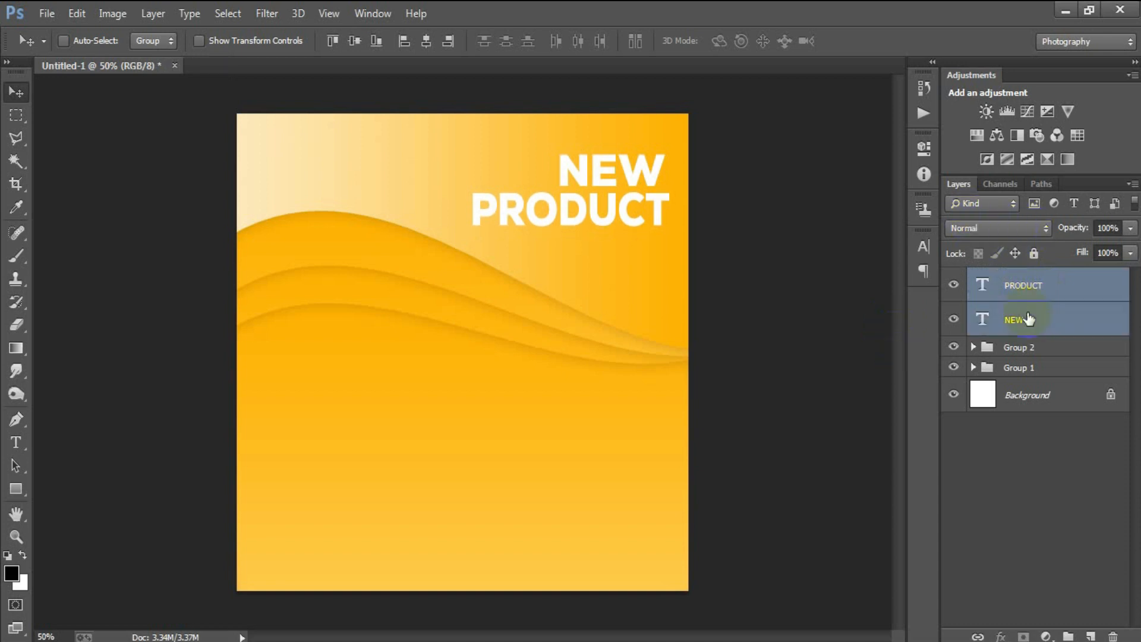
{"action": "key", "text": "Right"}
{"action": "key", "text": "Right"}
{"action": "key", "text": "Right"}
{"action": "key", "text": "Right"}
{"action": "key", "text": "Right"}
{"action": "key", "text": "Right"}
{"action": "key", "text": "Right"}
{"action": "key", "text": "Right"}
{"action": "key", "text": "Right"}
{"action": "key", "text": "Right"}
{"action": "key", "text": "Right"}
{"action": "key", "text": "Right"}
{"action": "key", "text": "Right"}
{"action": "key", "text": "Up"}
{"action": "key", "text": "Up"}
{"action": "key", "text": "Up"}
{"action": "key", "text": "Up"}
{"action": "key", "text": "Left"}
{"action": "key", "text": "Left"}
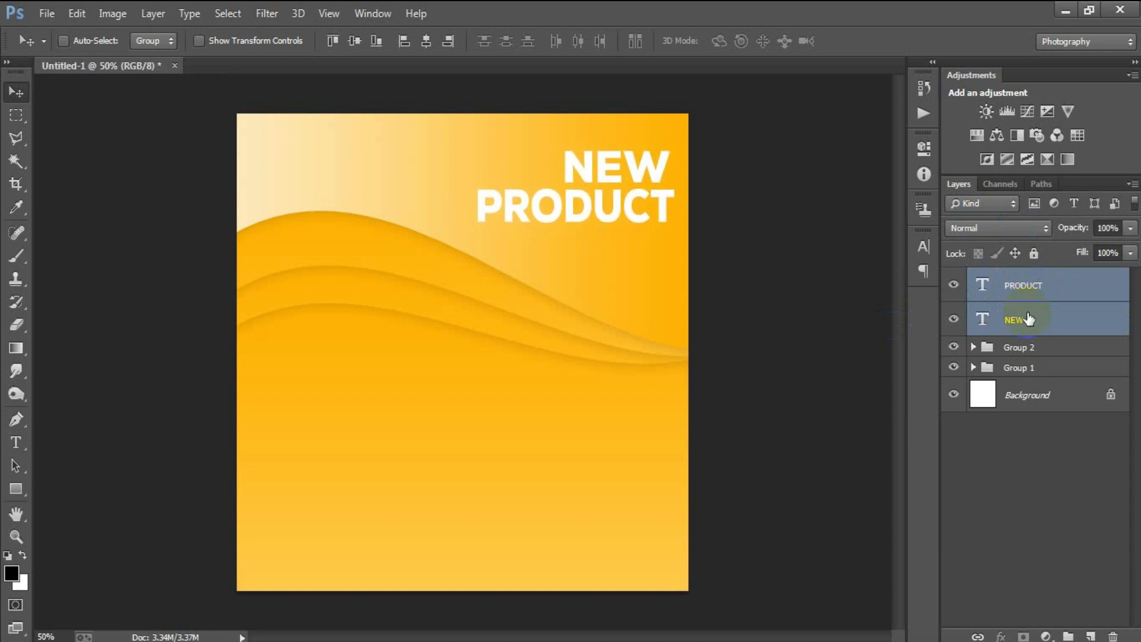
Step: Place the Lorem ipsum text image, scale it down to about 40%, and position it under PRODUCT near the canvas's right edge
{"action": "left_click", "coordinate": [47, 13]}
{"action": "left_click", "coordinate": [97, 284]}
{"action": "left_click", "coordinate": [640, 191]}
{"action": "left_click", "coordinate": [828, 501]}
{"action": "left_click_drag", "start_coordinate": [682, 603], "coordinate": [529, 469]}
{"action": "left_click_drag", "start_coordinate": [511, 353], "coordinate": [637, 253]}
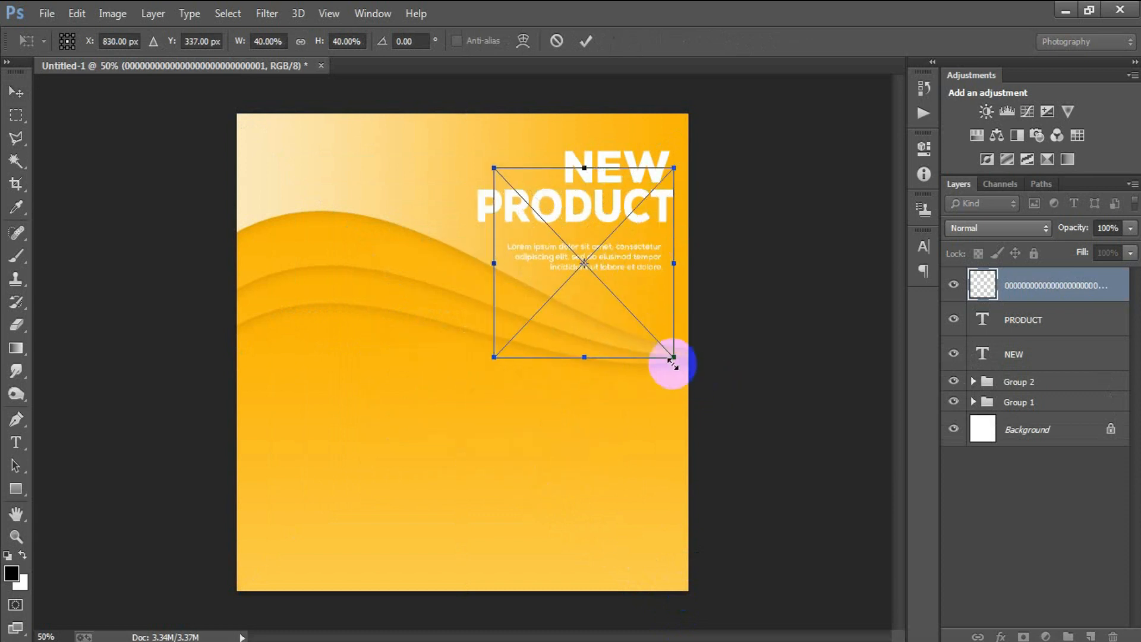
{"action": "left_click", "coordinate": [586, 41]}
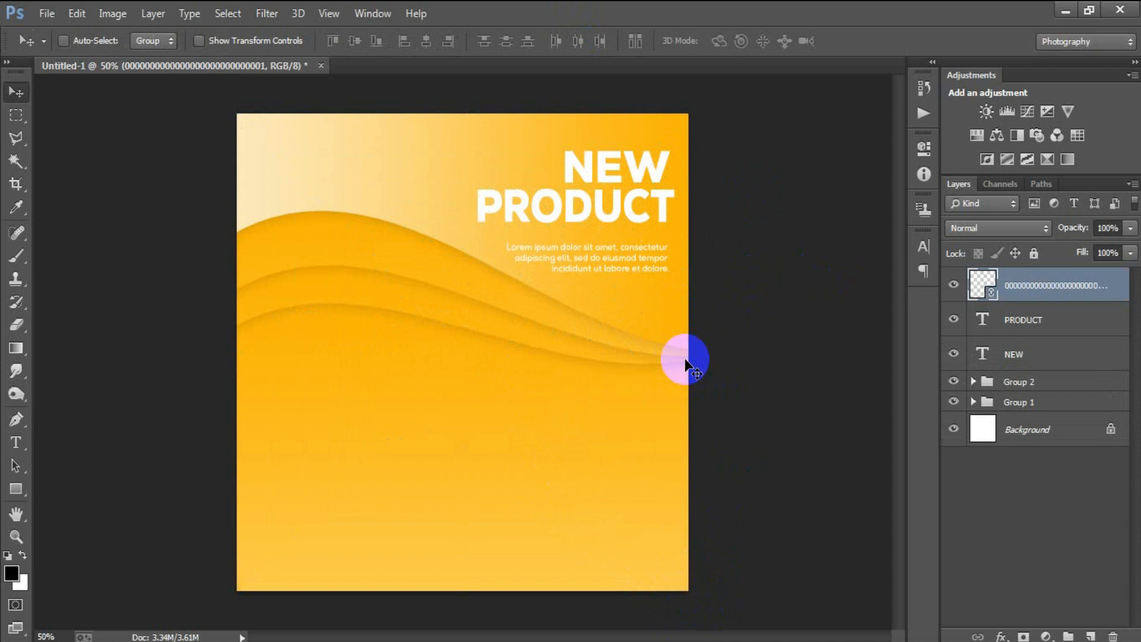
Step: Nudge the Lorem ipsum, PRODUCT and NEW layers together slightly up
{"action": "left_click", "coordinate": [1050, 363], "text": "shift"}
{"action": "key", "text": "Up"}
{"action": "key", "text": "Up"}
{"action": "key", "text": "Up"}
{"action": "key", "text": "Up"}
{"action": "key", "text": "Up"}
{"action": "key", "text": "Up"}
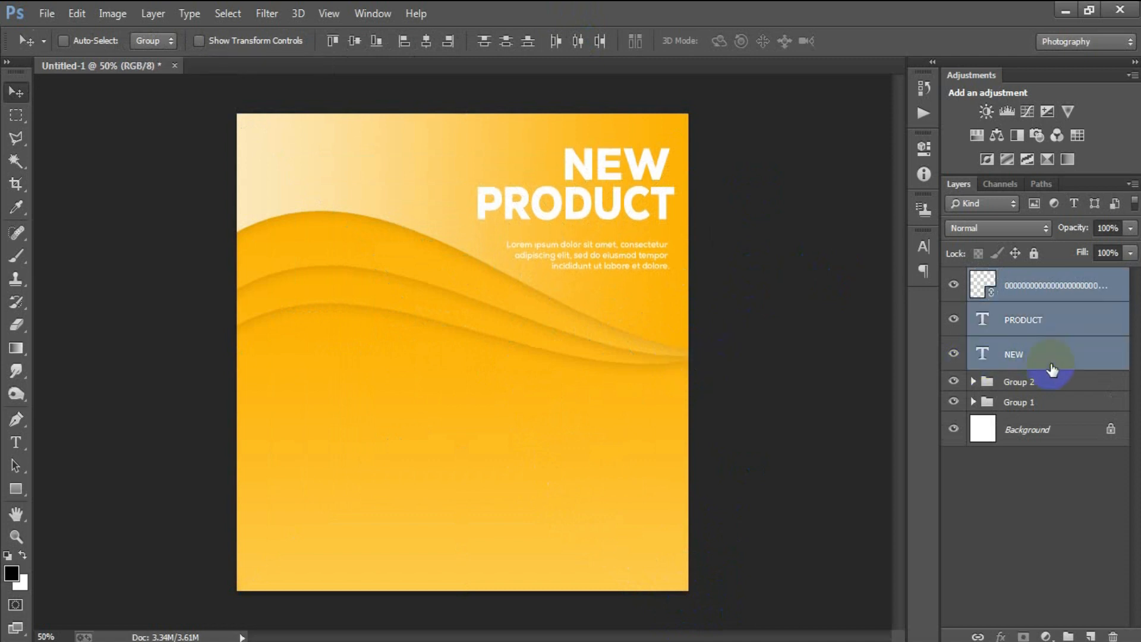
Step: Nudge only the Lorem ipsum text layer slightly up, closer to PRODUCT
{"action": "left_click", "coordinate": [1061, 290]}
{"action": "key", "text": "Up"}
{"action": "key", "text": "Up"}
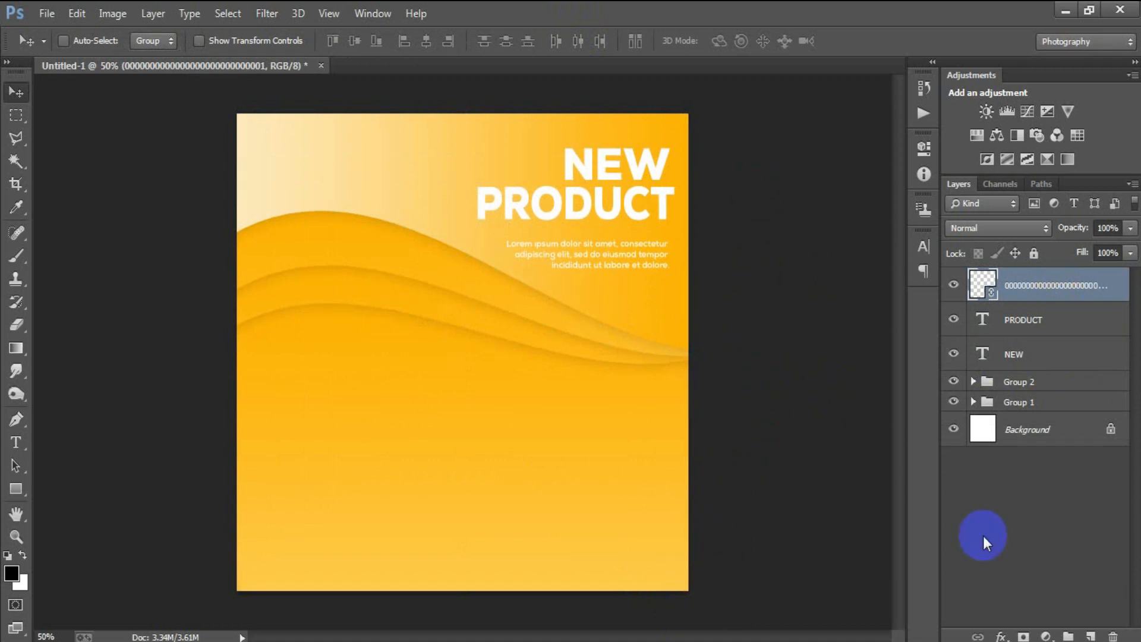
Step: On a new layer, draw a rectangle about 316 × 80 px below the waves and round all its corners to 40 px
{"action": "left_click", "coordinate": [1090, 636]}
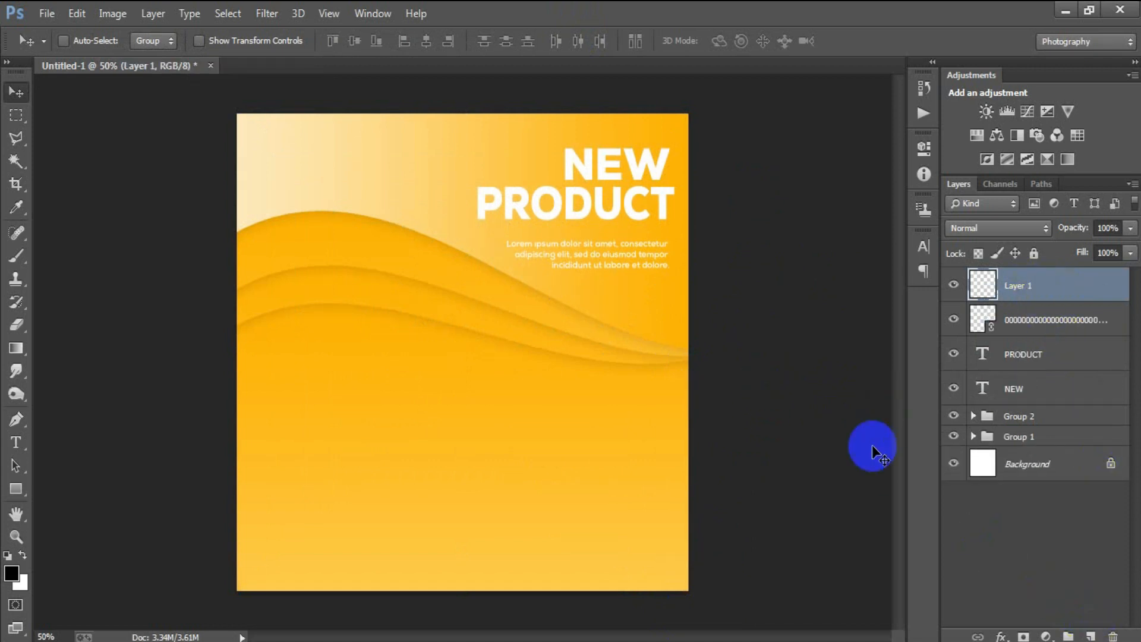
{"action": "left_click", "coordinate": [19, 493]}
{"action": "left_click", "coordinate": [50, 486]}
{"action": "left_click_drag", "start_coordinate": [399, 425], "coordinate": [506, 460]}
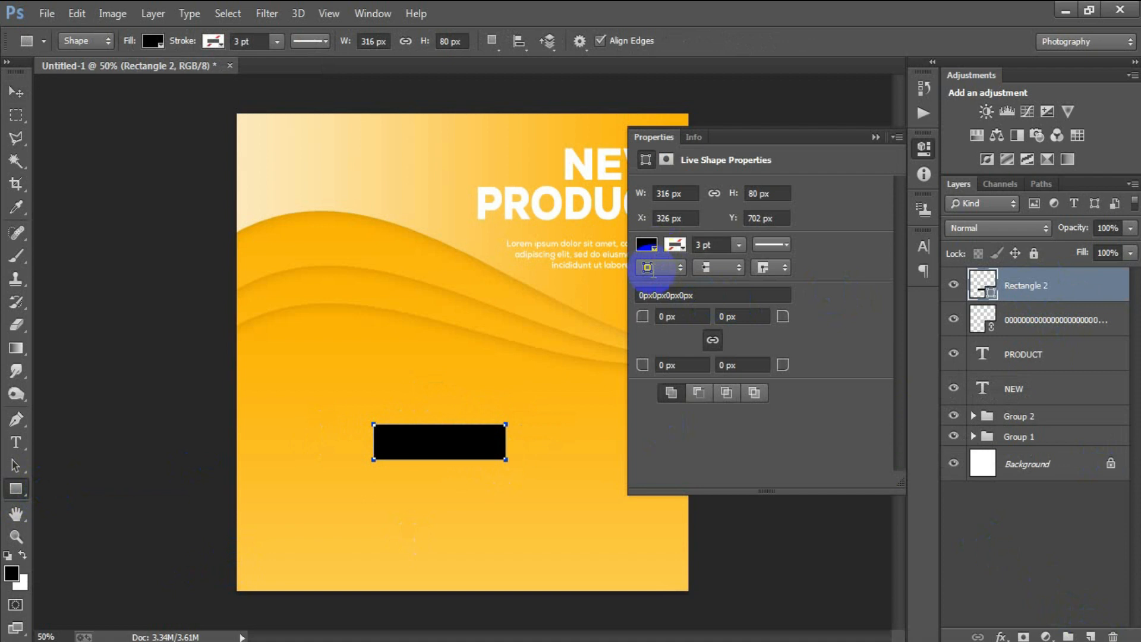
{"action": "left_click_drag", "start_coordinate": [643, 315], "coordinate": [737, 292]}
Step: Remove the rounded rectangle's fill and give it a white stroke
{"action": "left_click", "coordinate": [647, 244]}
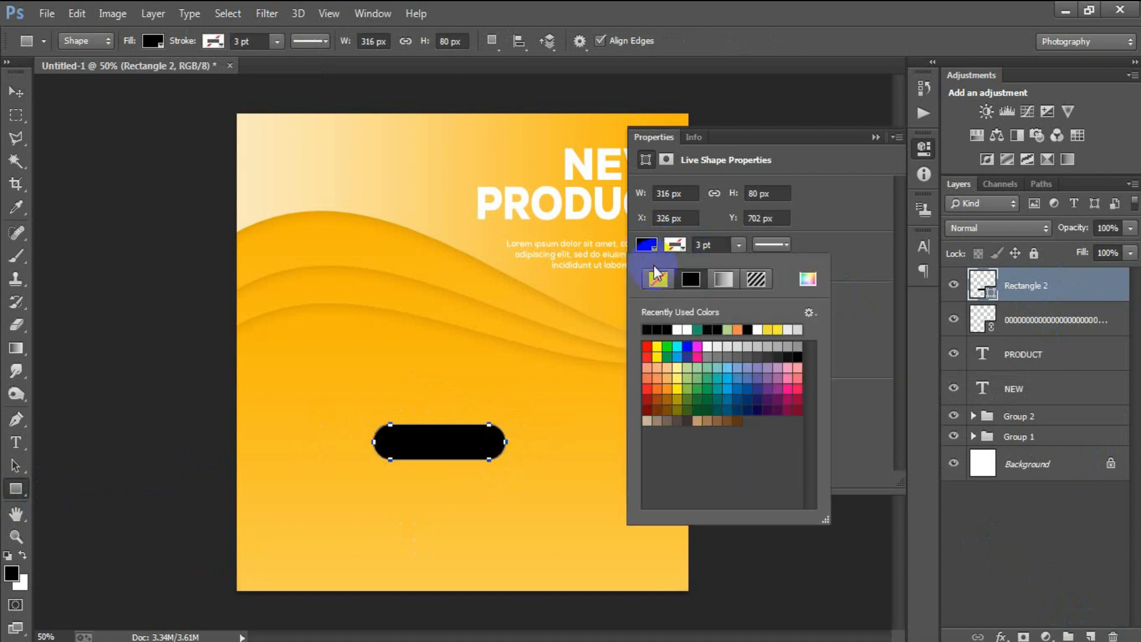
{"action": "left_click", "coordinate": [679, 330]}
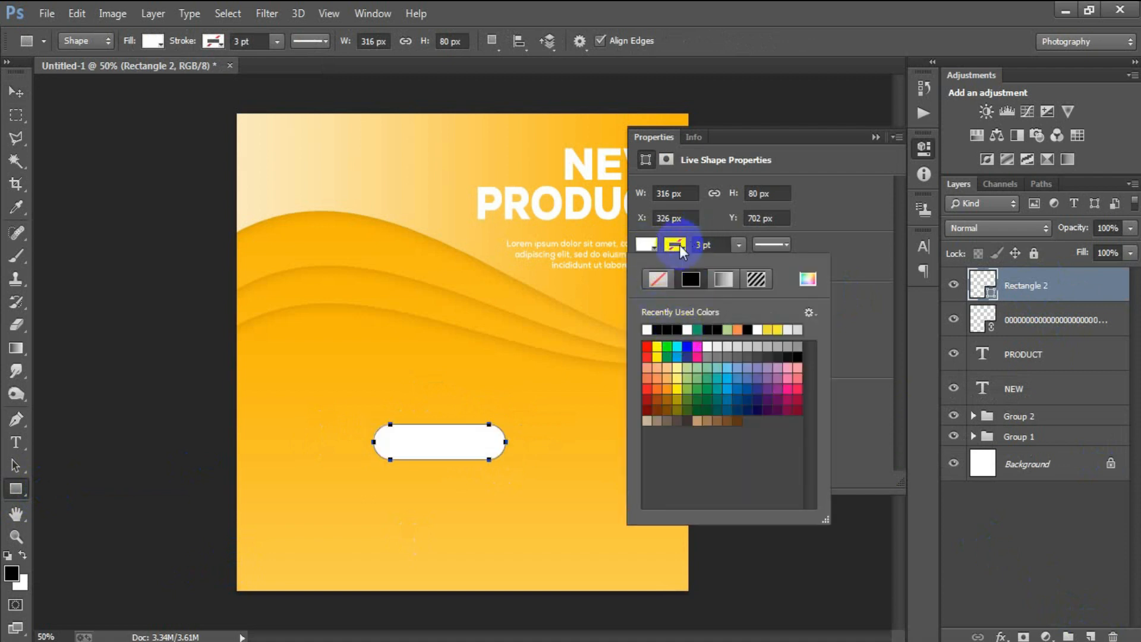
{"action": "left_click", "coordinate": [661, 277]}
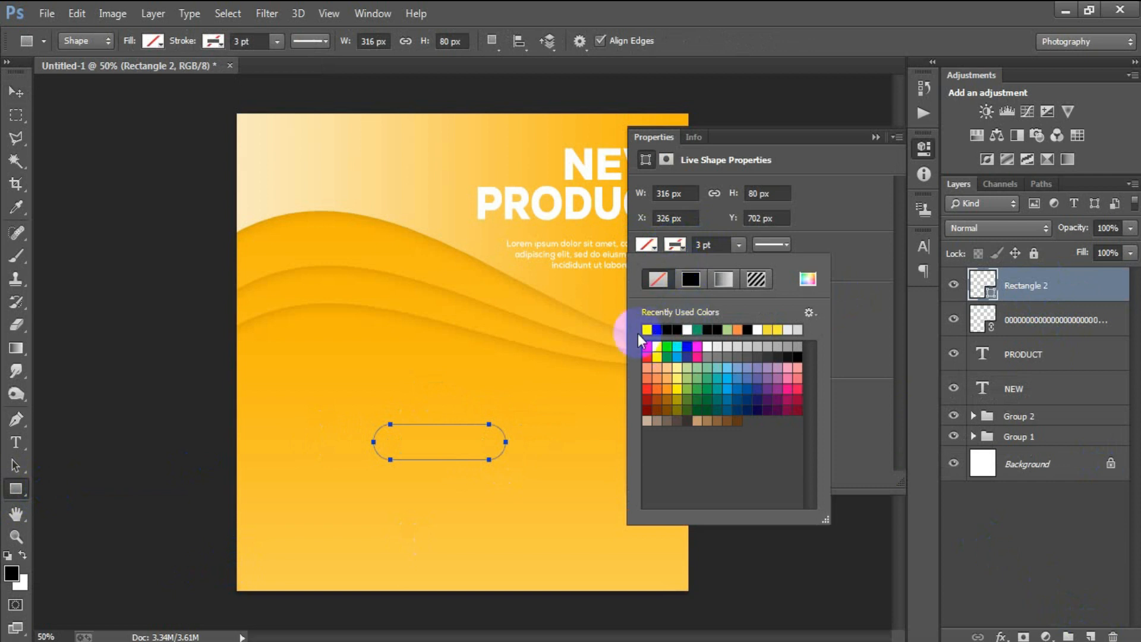
{"action": "left_click", "coordinate": [653, 330]}
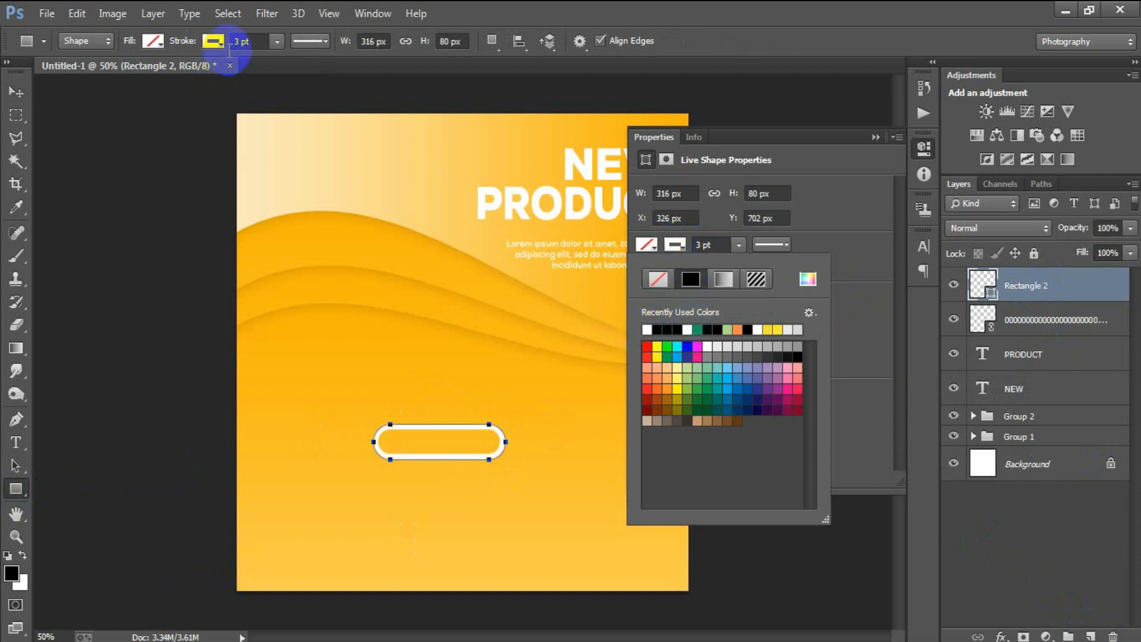
Step: Set the rounded rectangle's stroke width to 1.92 pt and switch to the Move tool
{"action": "left_click", "coordinate": [276, 42]}
{"action": "left_click_drag", "start_coordinate": [278, 62], "coordinate": [278, 62]}
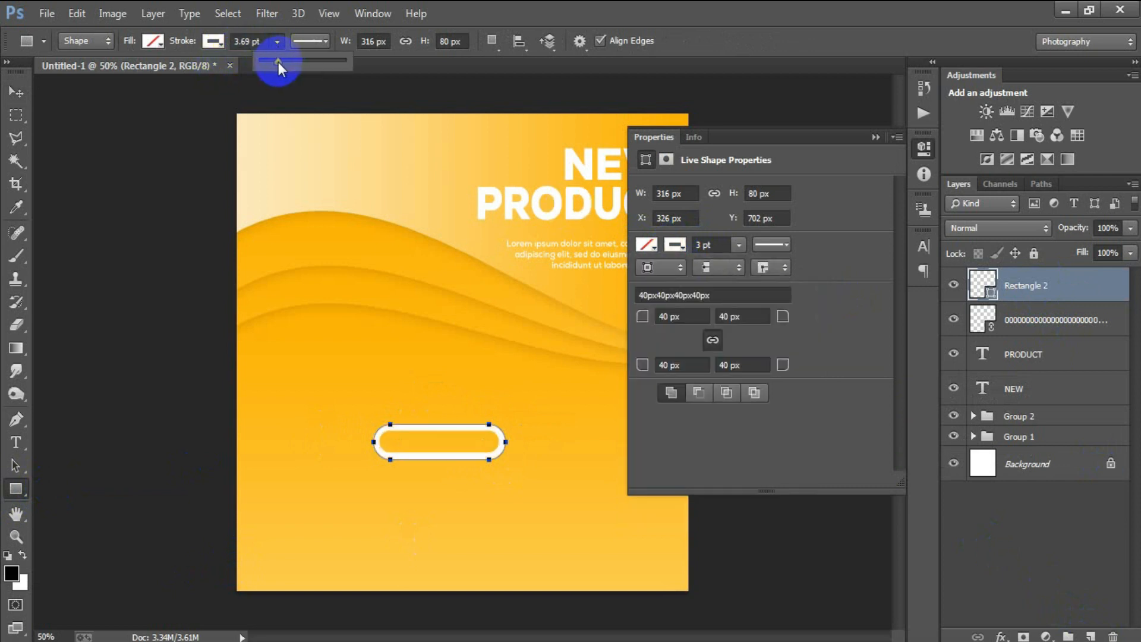
{"action": "left_click", "coordinate": [594, 59]}
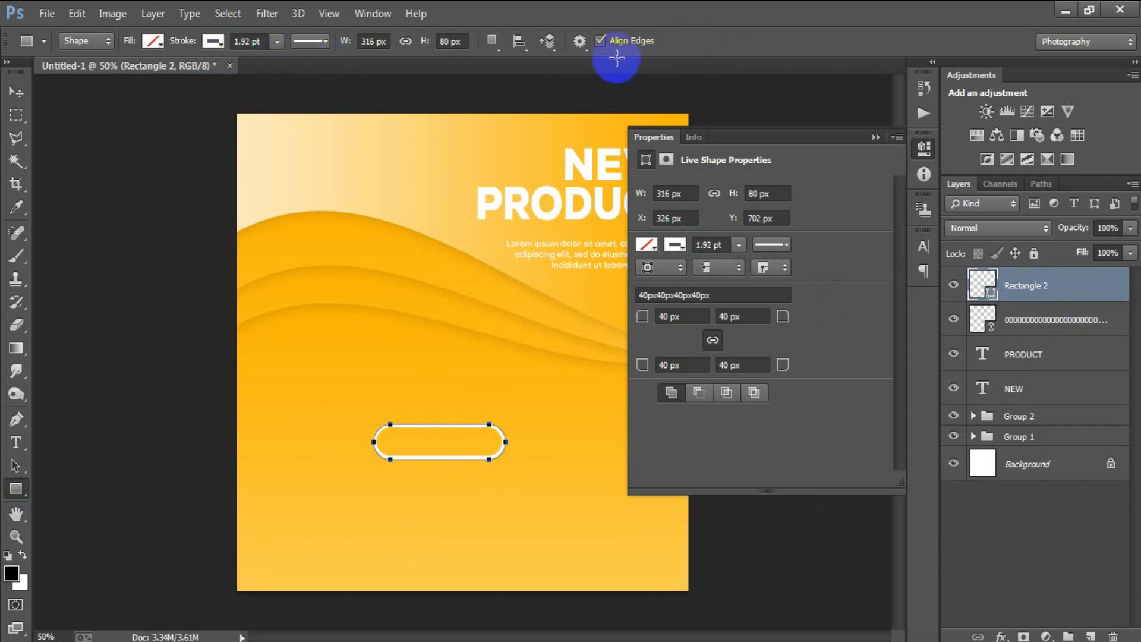
{"action": "left_click", "coordinate": [32, 94]}
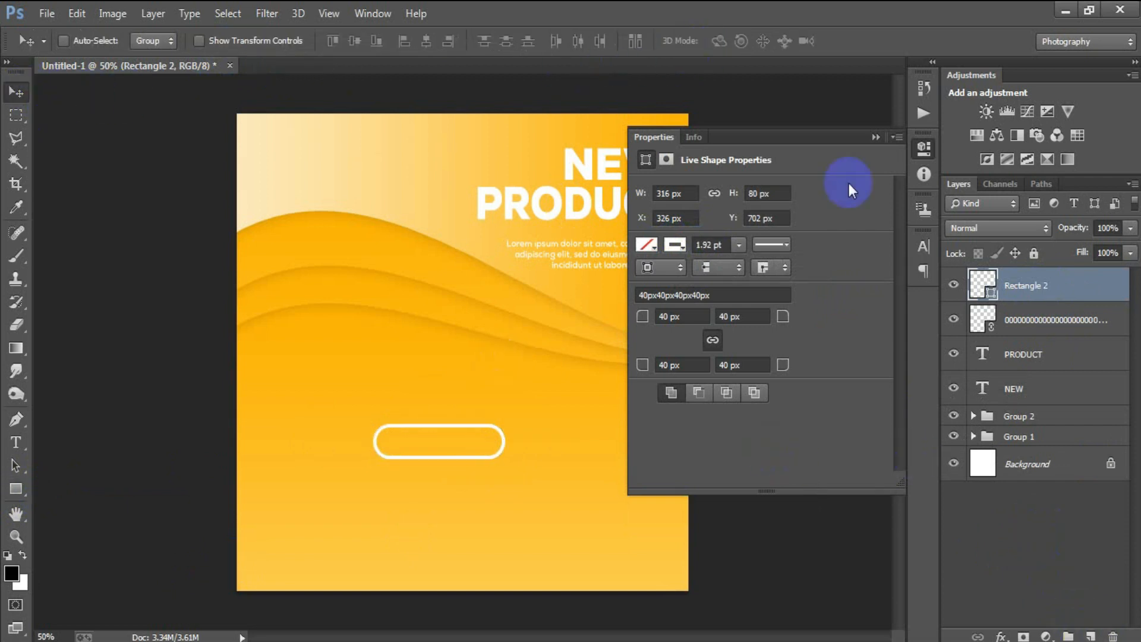
Step: On a new layer, add the white text ORDER NOW above the rounded rectangle
{"action": "left_click", "coordinate": [874, 138]}
{"action": "left_click", "coordinate": [1091, 635]}
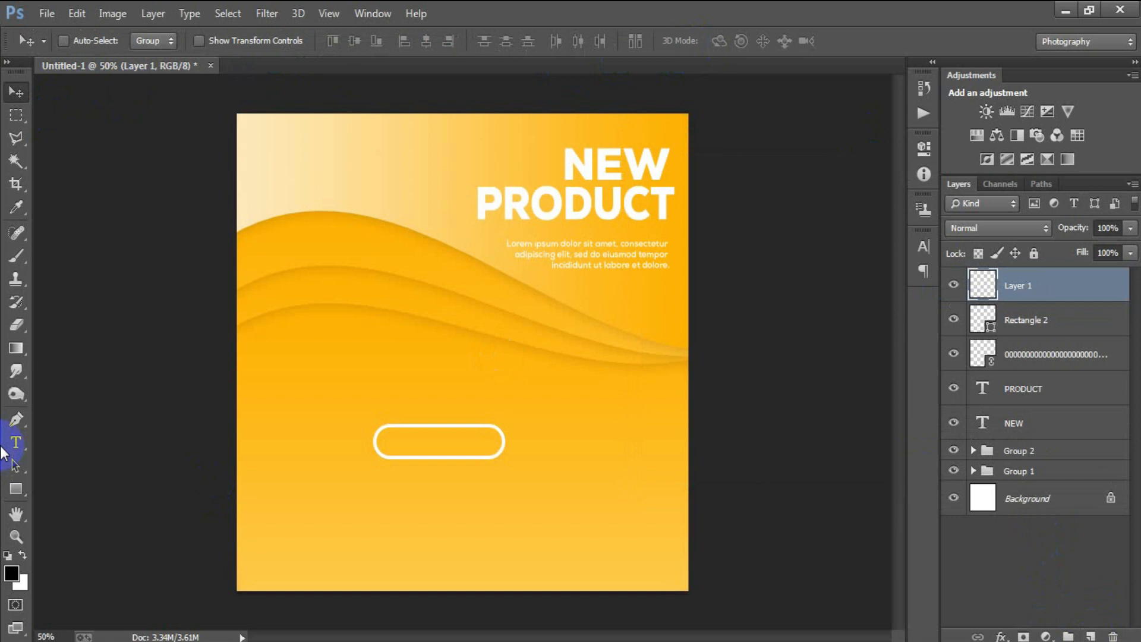
{"action": "key", "text": "t"}
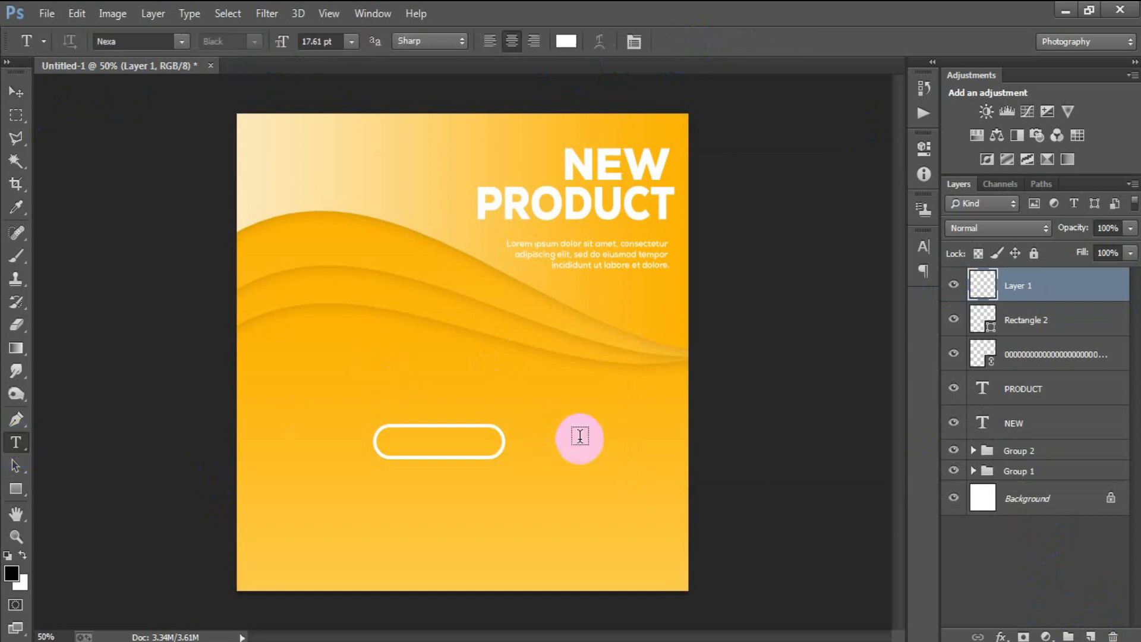
{"action": "left_click", "coordinate": [373, 385]}
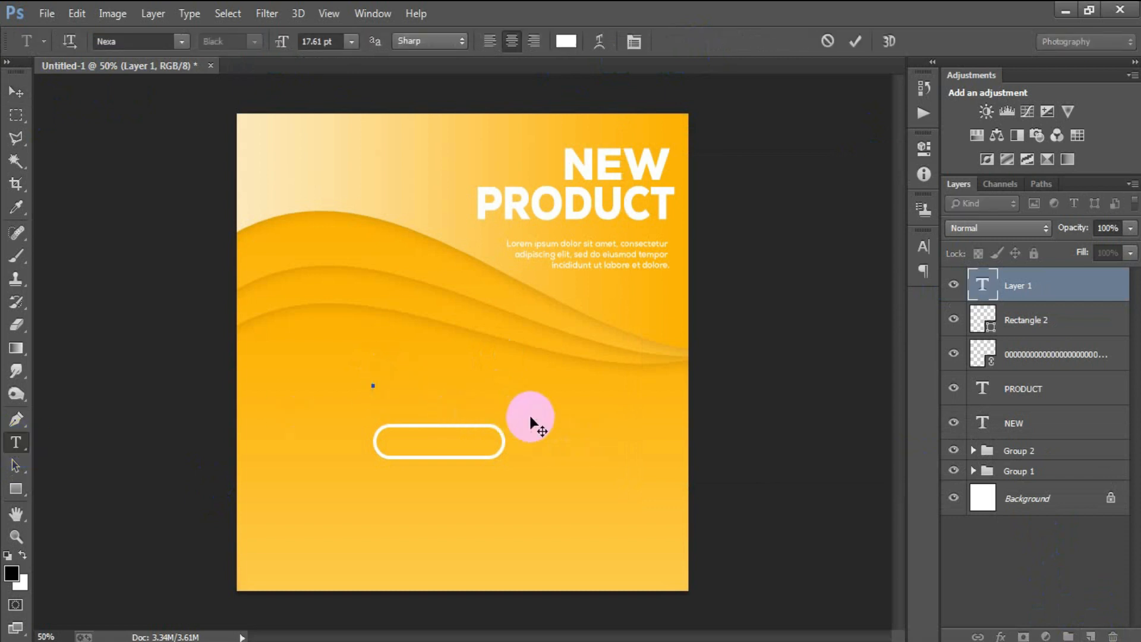
{"action": "type", "text": "ORDER NOW"}
{"action": "left_click", "coordinate": [16, 93]}
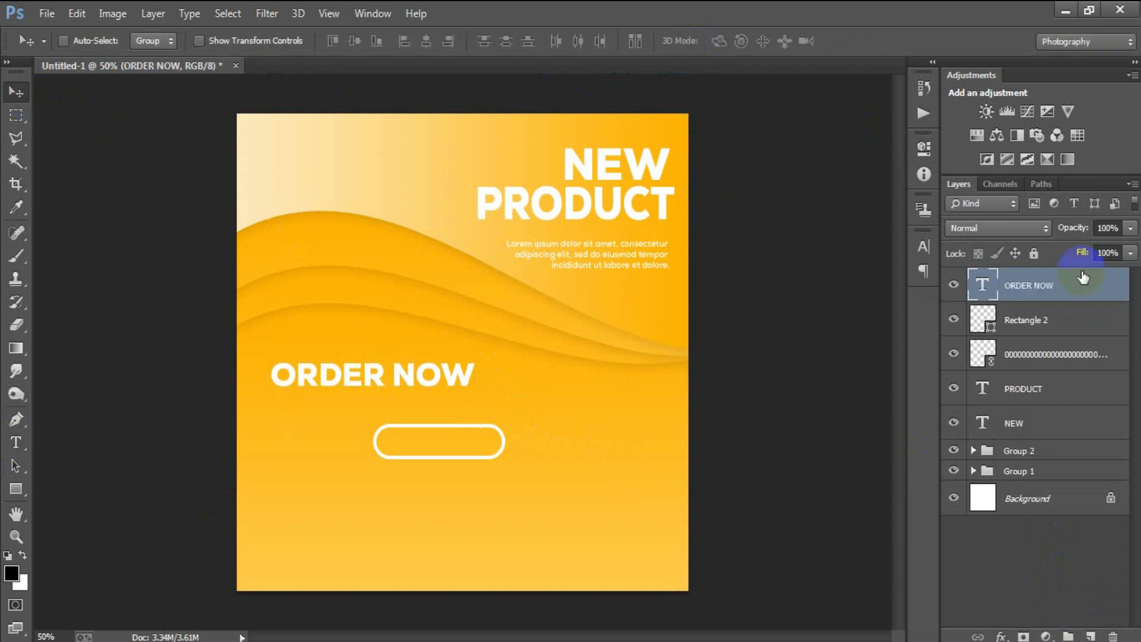
Step: Change the font of the ORDER NOW text to Futura
{"action": "left_click", "coordinate": [924, 247]}
{"action": "left_click", "coordinate": [775, 255]}
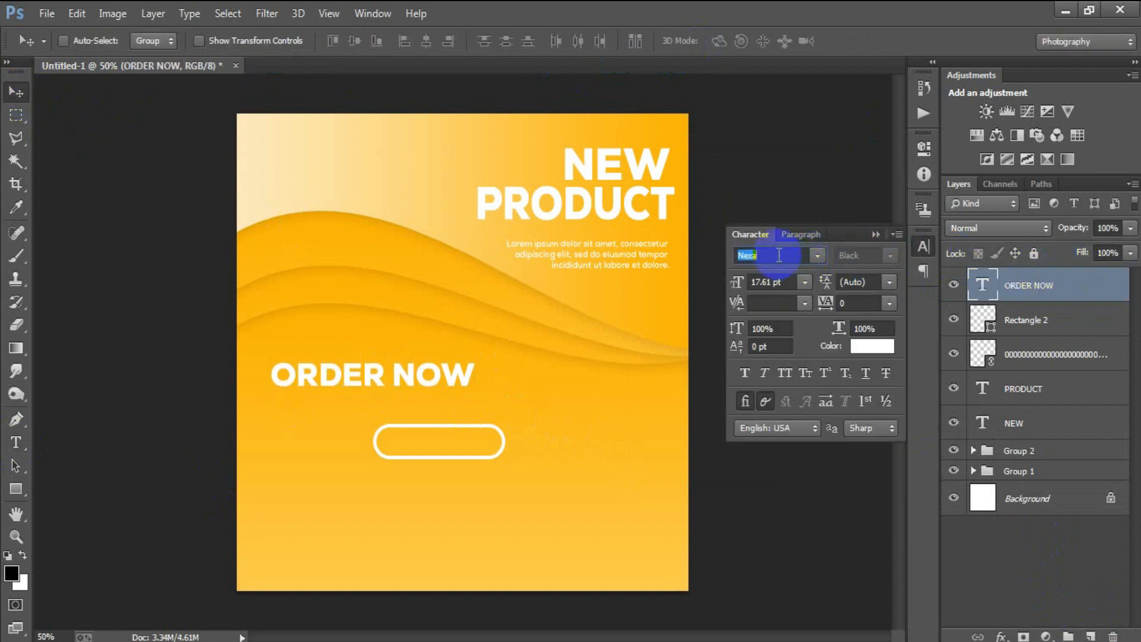
{"action": "type", "text": "Futura"}
{"action": "key", "text": "Return"}
Step: Scale the ORDER NOW text to about 50% and centre it both ways inside the rounded rectangle
{"action": "left_click_drag", "start_coordinate": [429, 383], "coordinate": [480, 445]}
{"action": "key", "text": "ctrl+t"}
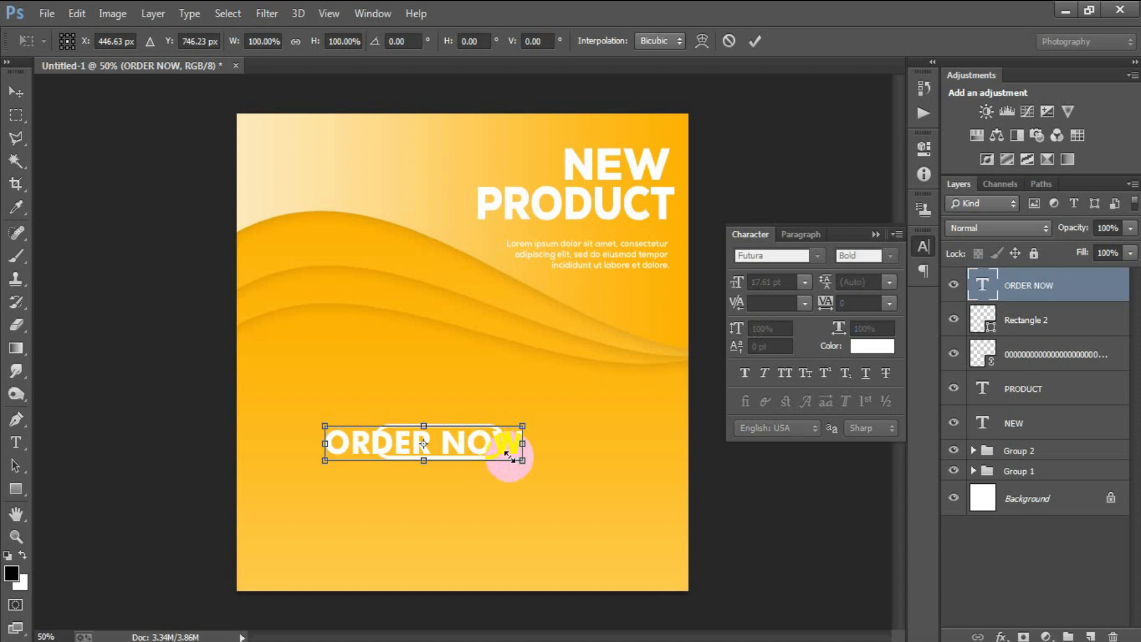
{"action": "left_click_drag", "start_coordinate": [521, 457], "coordinate": [482, 453]}
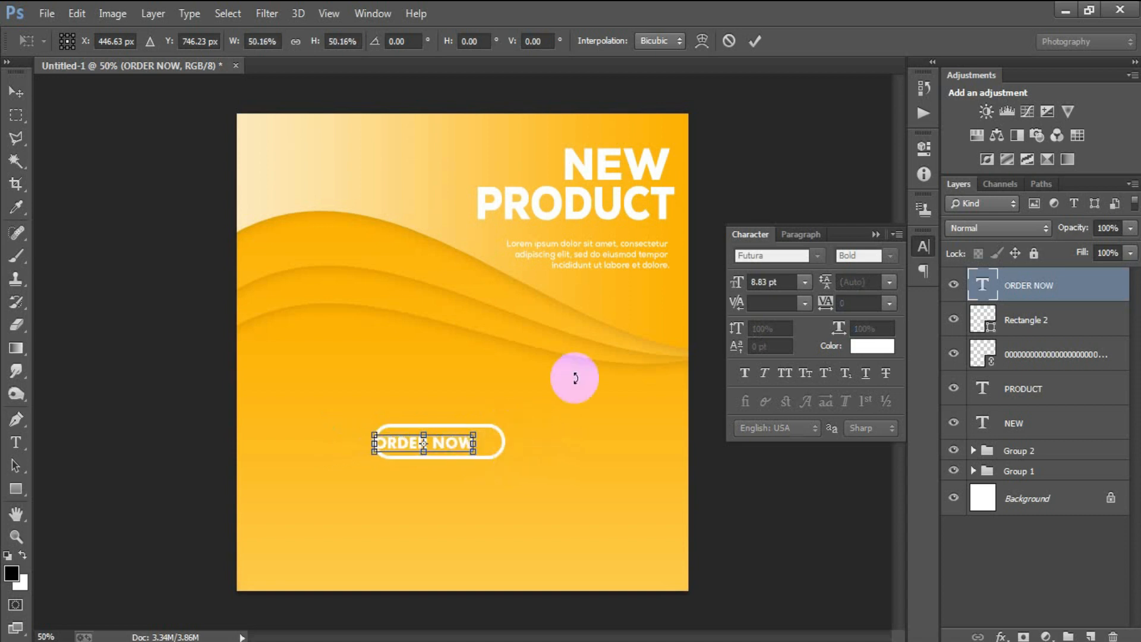
{"action": "left_click", "coordinate": [754, 41]}
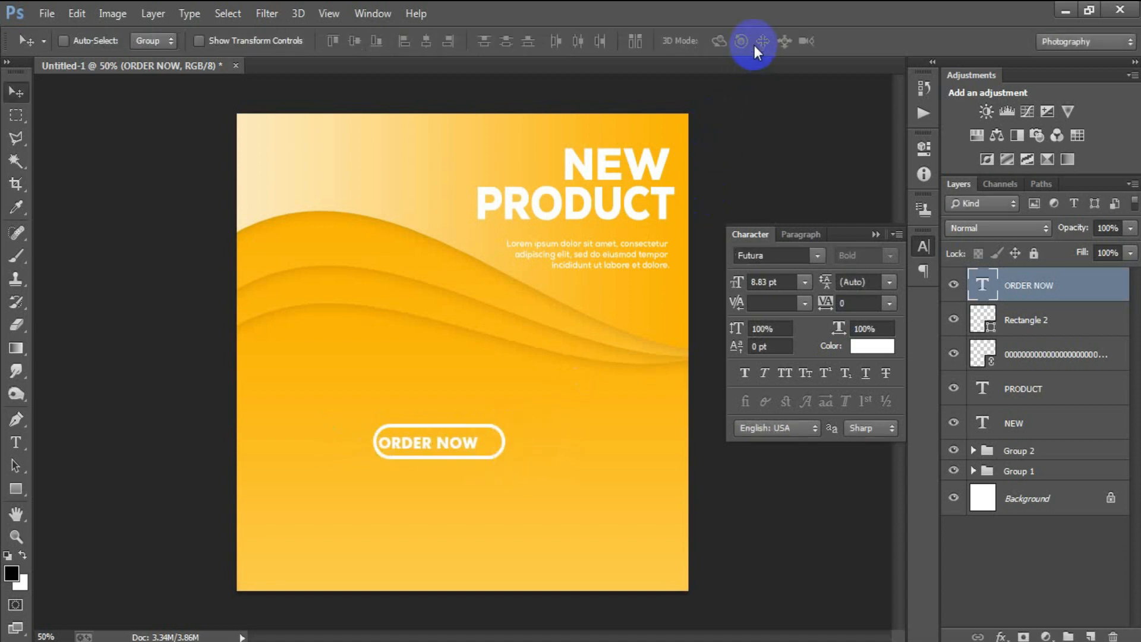
{"action": "left_click", "coordinate": [1047, 321], "text": "shift"}
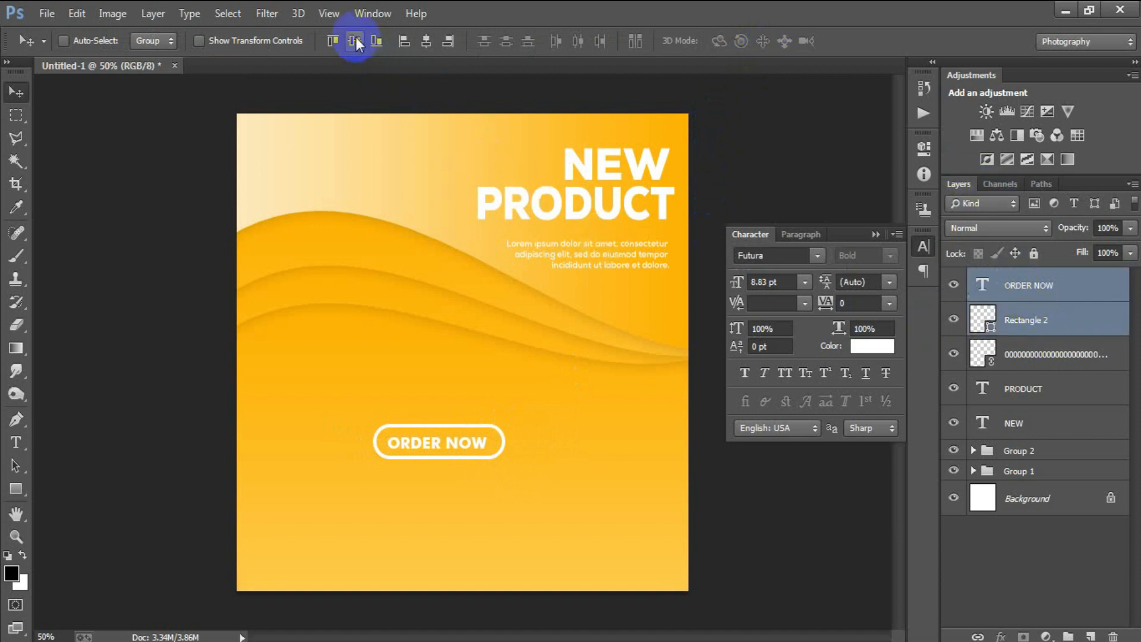
{"action": "left_click", "coordinate": [425, 43]}
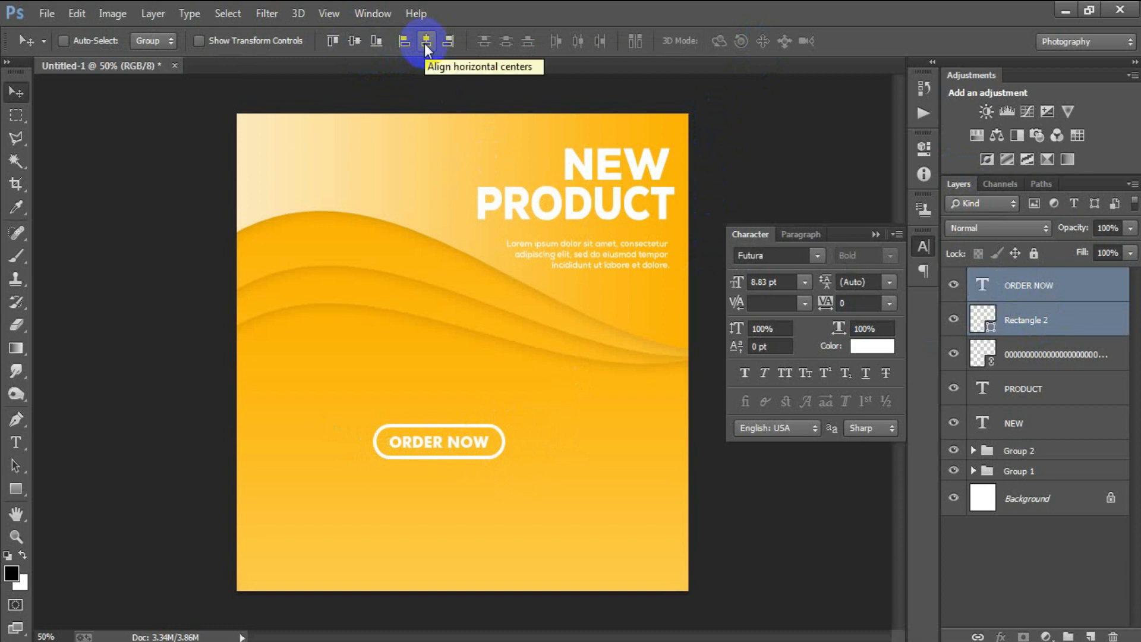
Step: Move the rounded rectangle and its ORDER NOW text under the Lorem ipsum text, shrinking both together until the text is 5.63 pt
{"action": "left_click_drag", "start_coordinate": [457, 427], "coordinate": [660, 305]}
{"action": "key", "text": "ctrl+t"}
{"action": "left_click", "coordinate": [755, 41]}
{"action": "key", "text": "shift+Right"}
{"action": "key", "text": "shift+Right"}
{"action": "key", "text": "shift+Right"}
{"action": "key", "text": "shift+Right"}
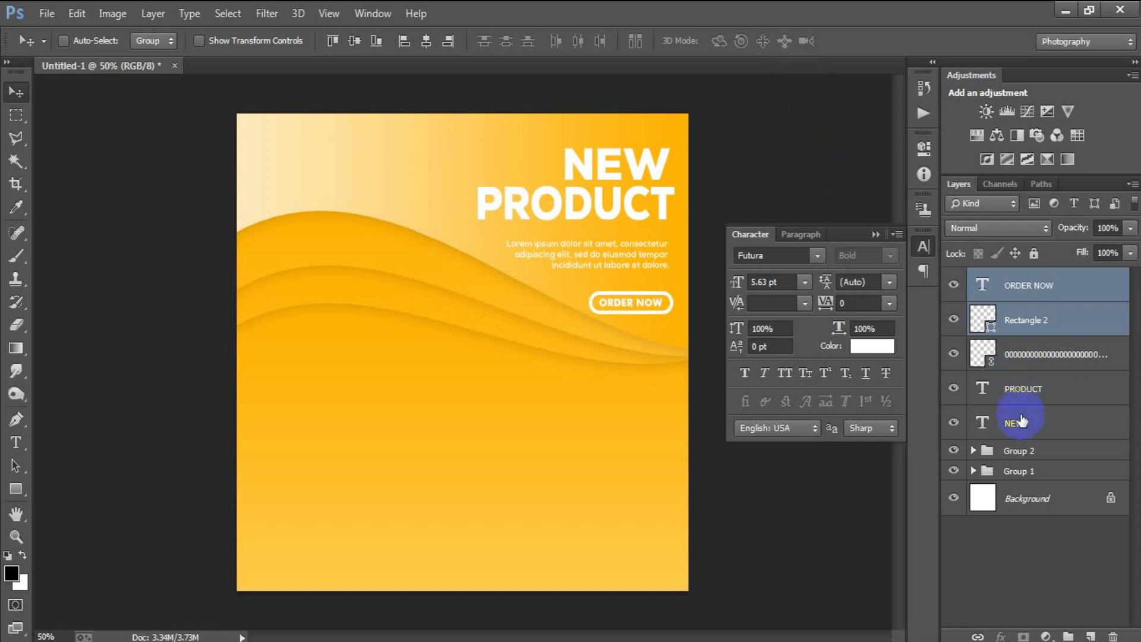
Step: Nudge the wave group, Group 2, slightly down
{"action": "left_click", "coordinate": [1034, 454]}
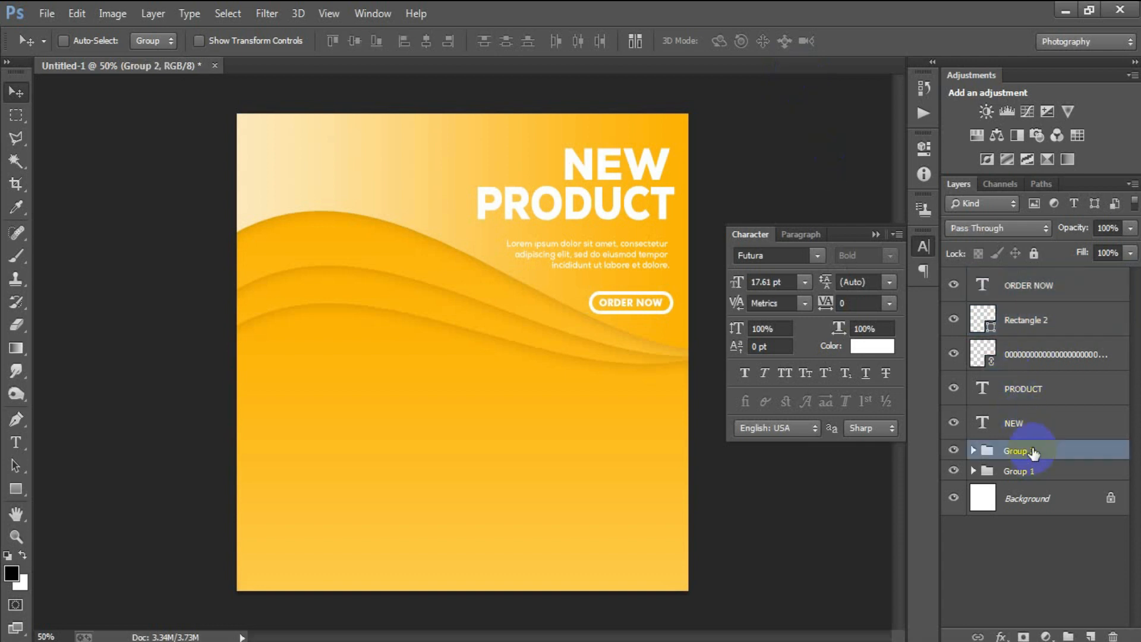
{"action": "key", "text": "shift+Down"}
{"action": "key", "text": "shift+Down"}
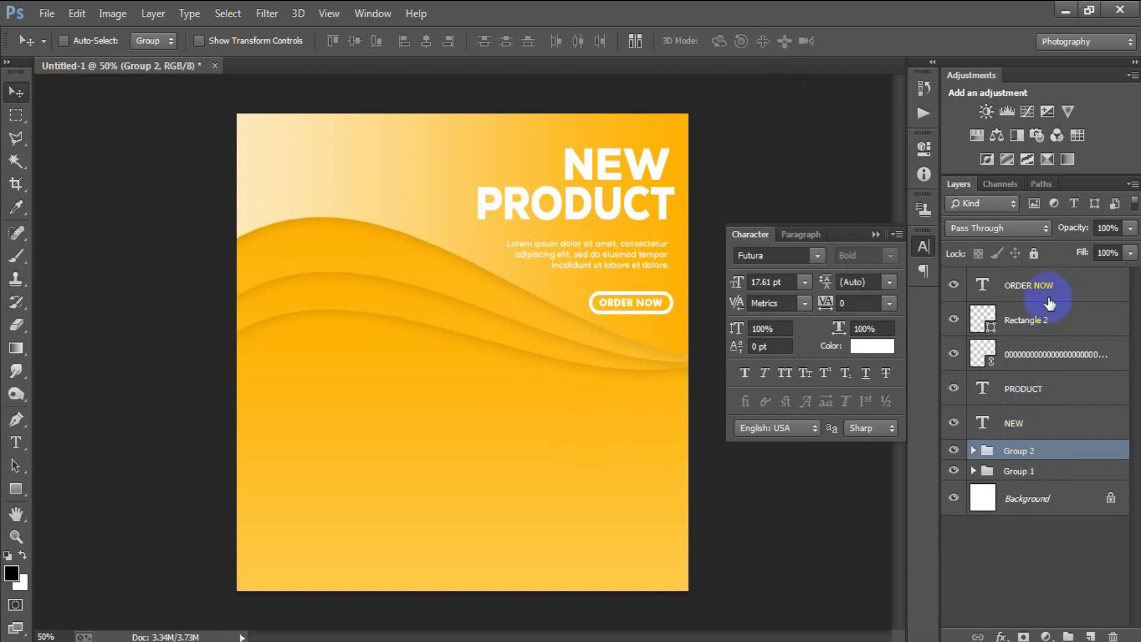
Step: Nudge the ORDER NOW text and Rectangle 2 together slightly down, and select the Lorem ipsum layer
{"action": "left_click", "coordinate": [1032, 286]}
{"action": "left_click", "coordinate": [1041, 320], "text": "shift"}
{"action": "key", "text": "Down"}
{"action": "key", "text": "Down"}
{"action": "key", "text": "Down"}
{"action": "key", "text": "Down"}
{"action": "key", "text": "Down"}
{"action": "key", "text": "Down"}
{"action": "key", "text": "Down"}
{"action": "key", "text": "Down"}
{"action": "key", "text": "Down"}
{"action": "key", "text": "Down"}
{"action": "key", "text": "Down"}
{"action": "key", "text": "Down"}
{"action": "key", "text": "Down"}
{"action": "key", "text": "Down"}
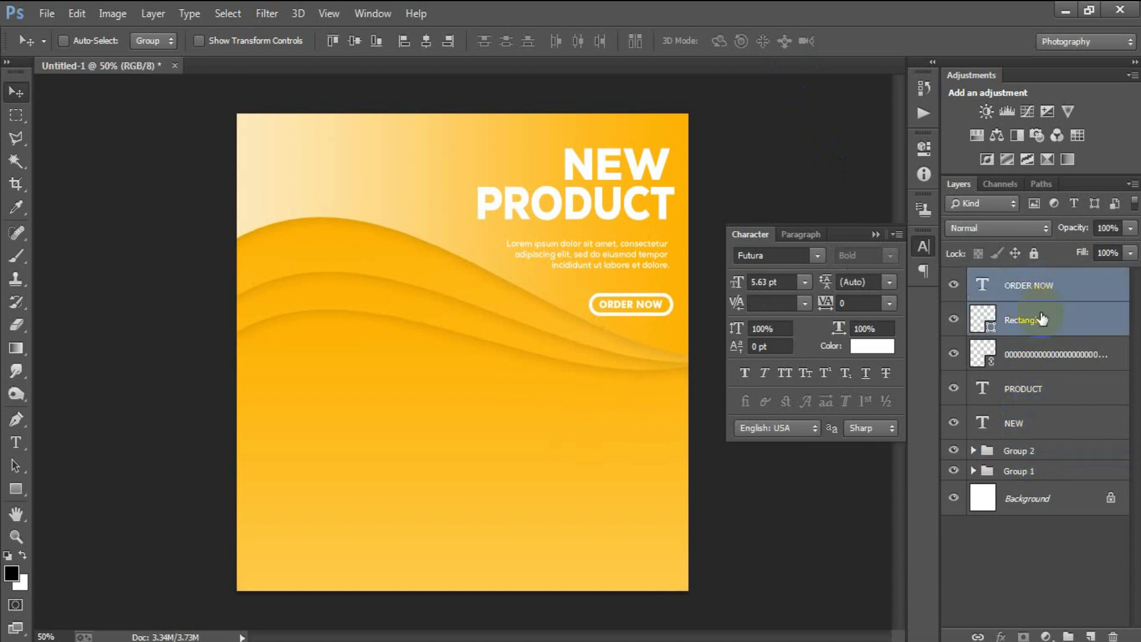
{"action": "key", "text": "Up"}
{"action": "key", "text": "Up"}
{"action": "key", "text": "Up"}
{"action": "key", "text": "Up"}
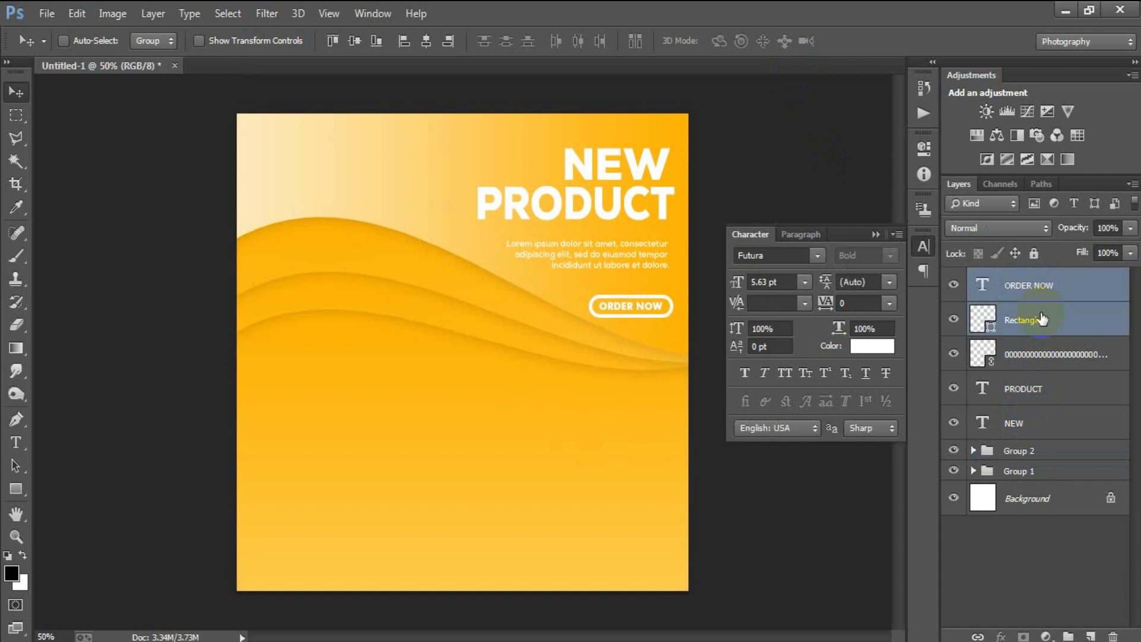
{"action": "left_click", "coordinate": [1034, 357]}
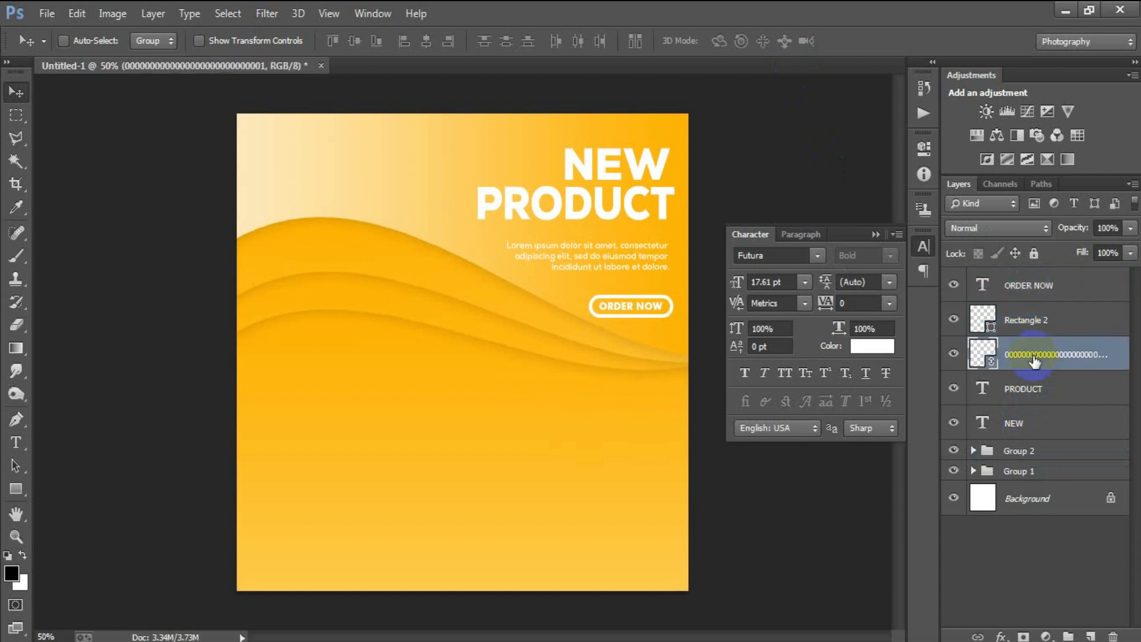
Step: Group all layers from ORDER NOW down to NEW
{"action": "left_click", "coordinate": [1021, 286]}
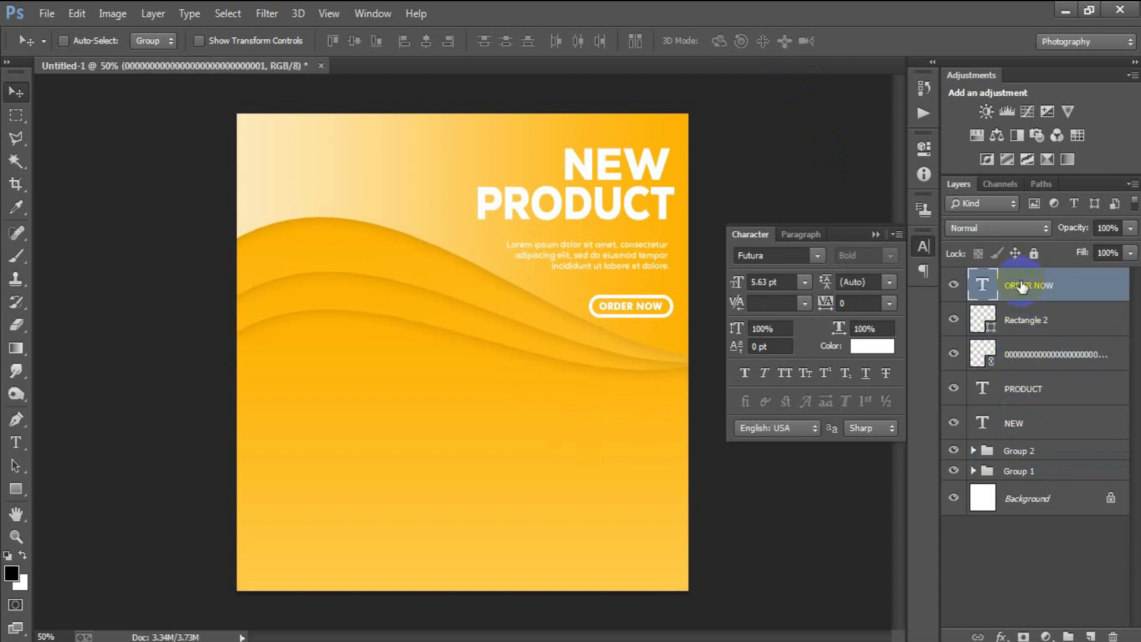
{"action": "left_click", "coordinate": [1039, 422], "text": "shift"}
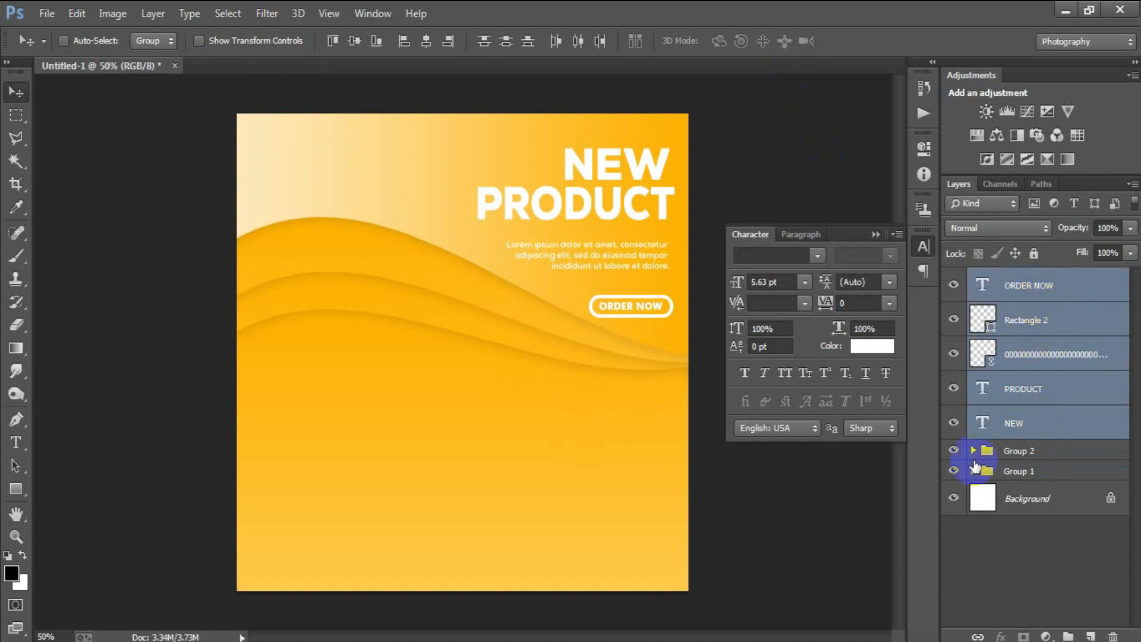
{"action": "key", "text": "ctrl+g"}
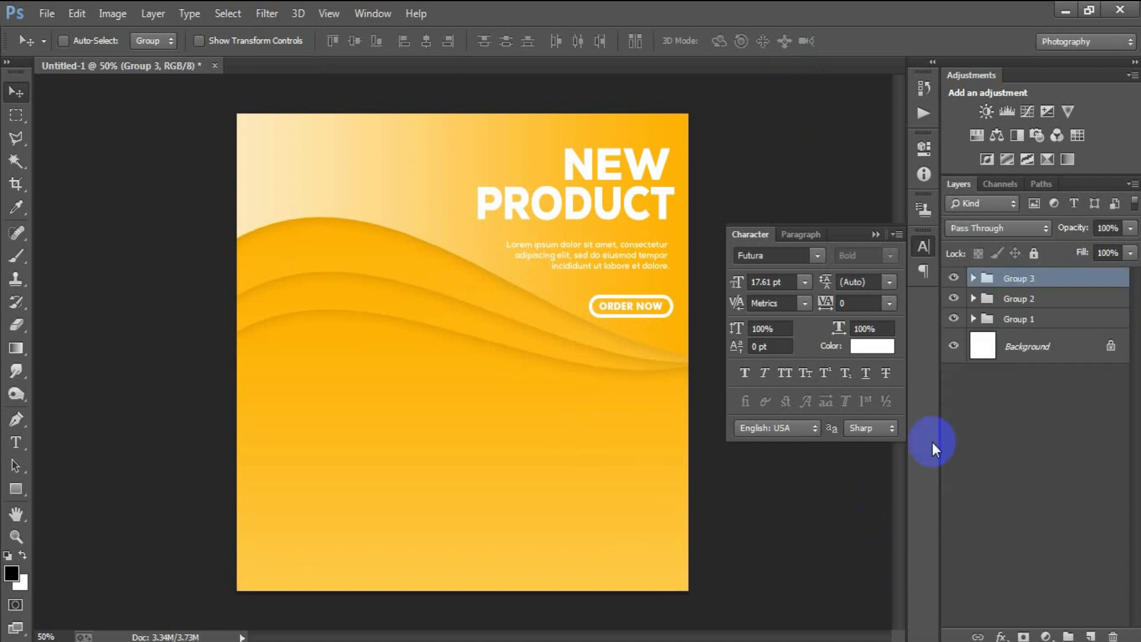
Step: Inside Group 3, nudge ORDER NOW and Rectangle 2 together a little further down, and collapse the group
{"action": "left_click", "coordinate": [973, 278]}
{"action": "left_click", "coordinate": [1041, 305]}
{"action": "left_click", "coordinate": [1048, 338], "text": "shift"}
{"action": "key", "text": "Down"}
{"action": "key", "text": "Down"}
{"action": "key", "text": "Down"}
{"action": "key", "text": "Down"}
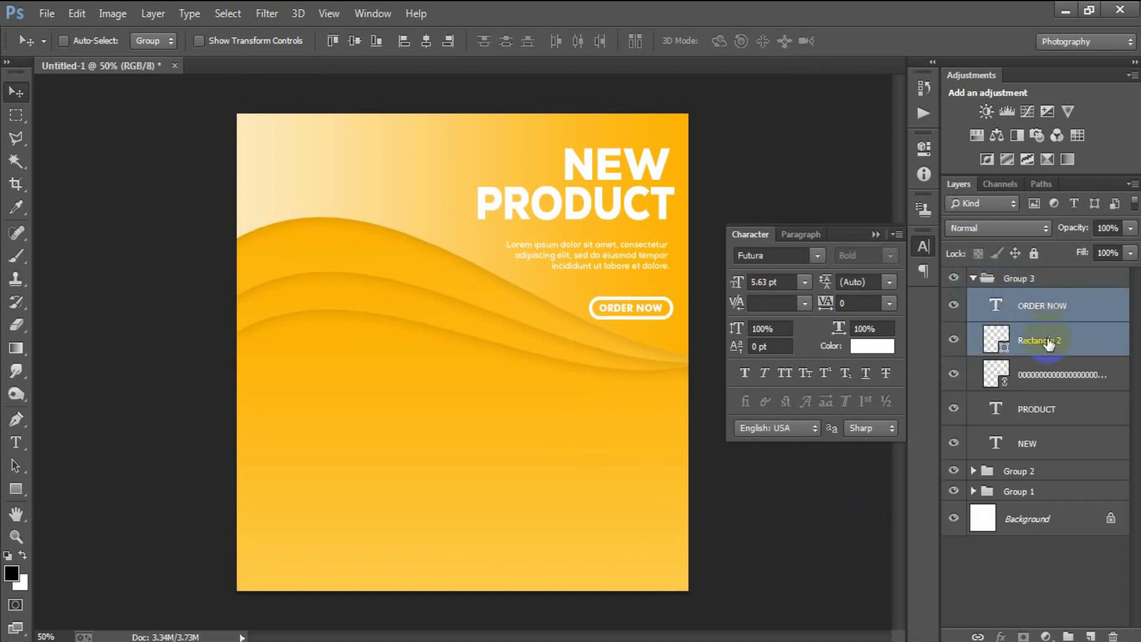
{"action": "left_click", "coordinate": [973, 278]}
Step: Toggle the visibility of Group 2 and its Rectangle 1 copy 2 layer to identify the lowest wave
{"action": "left_click", "coordinate": [1036, 300]}
{"action": "left_click", "coordinate": [953, 298]}
{"action": "left_click", "coordinate": [953, 298]}
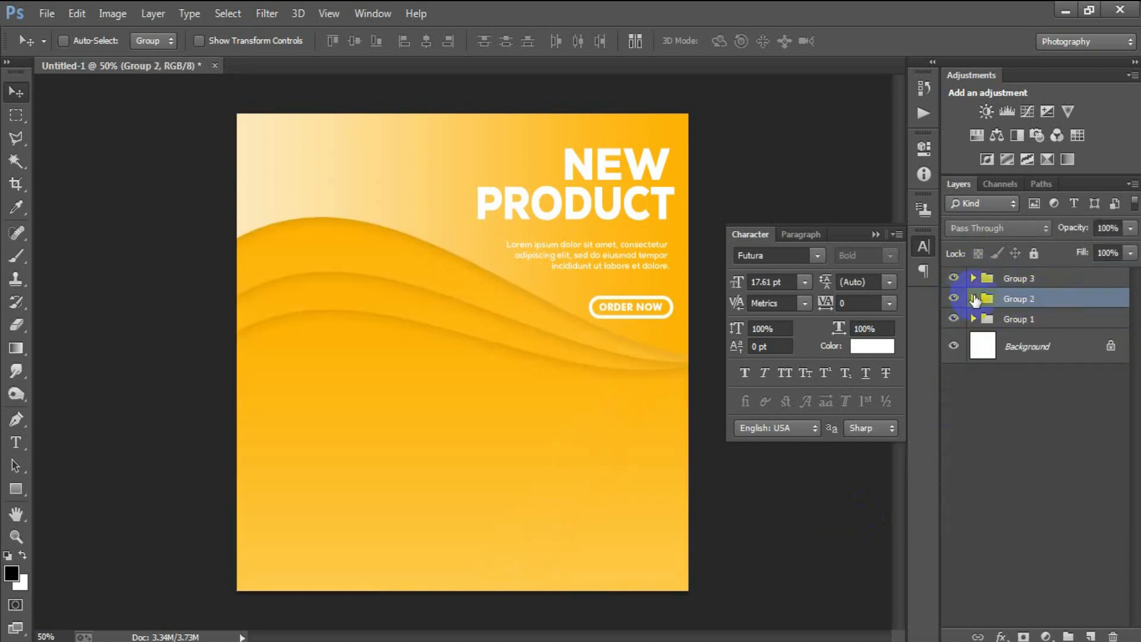
{"action": "left_click", "coordinate": [973, 299]}
{"action": "left_click", "coordinate": [1022, 327]}
{"action": "left_click", "coordinate": [953, 327]}
{"action": "left_click", "coordinate": [953, 327]}
{"action": "left_click", "coordinate": [953, 327]}
{"action": "left_click", "coordinate": [953, 326]}
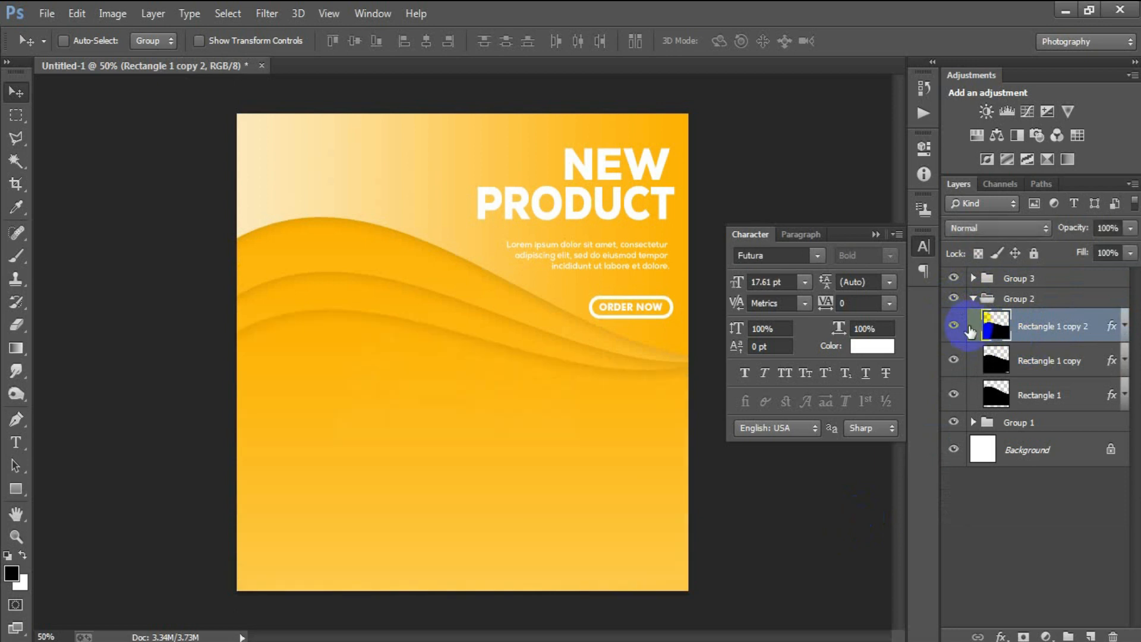
Step: Turn off the Gradient Overlay and Inner Shadow effects on Rectangle 1 copy 2
{"action": "left_click", "coordinate": [1123, 326]}
{"action": "left_click", "coordinate": [875, 234]}
{"action": "left_click", "coordinate": [1015, 382]}
{"action": "left_click", "coordinate": [1016, 367]}
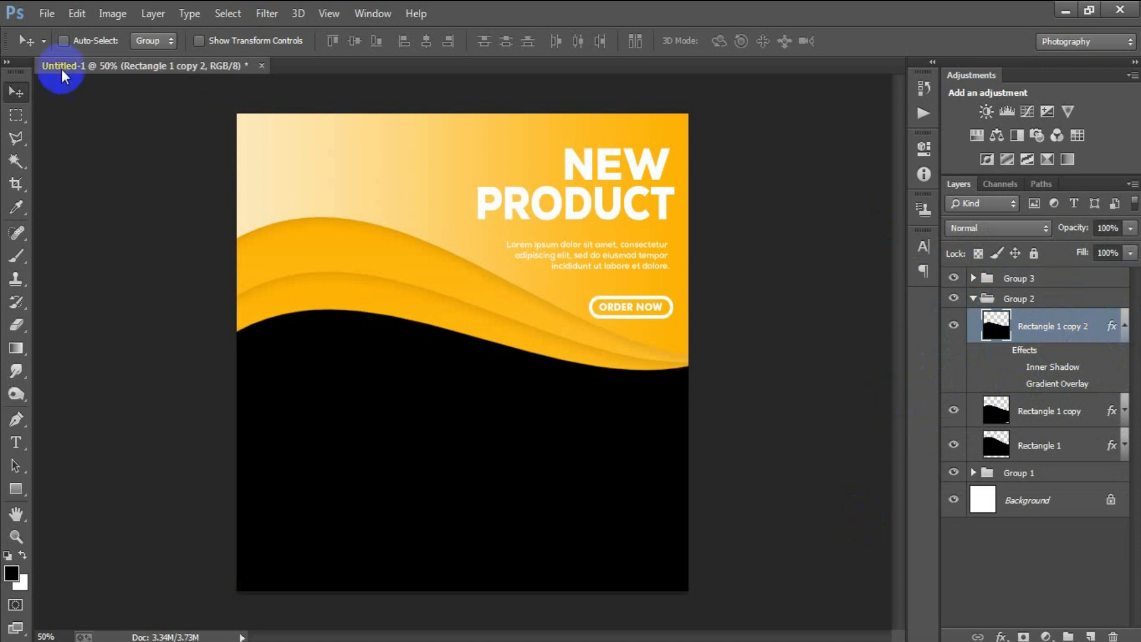
Step: Place the living-room photo with the brown sofa and yellow armchair above Rectangle 1 copy 2
{"action": "left_click", "coordinate": [46, 13]}
{"action": "left_click", "coordinate": [89, 281]}
{"action": "left_click", "coordinate": [597, 130]}
{"action": "left_click", "coordinate": [736, 166]}
{"action": "left_click", "coordinate": [837, 498]}
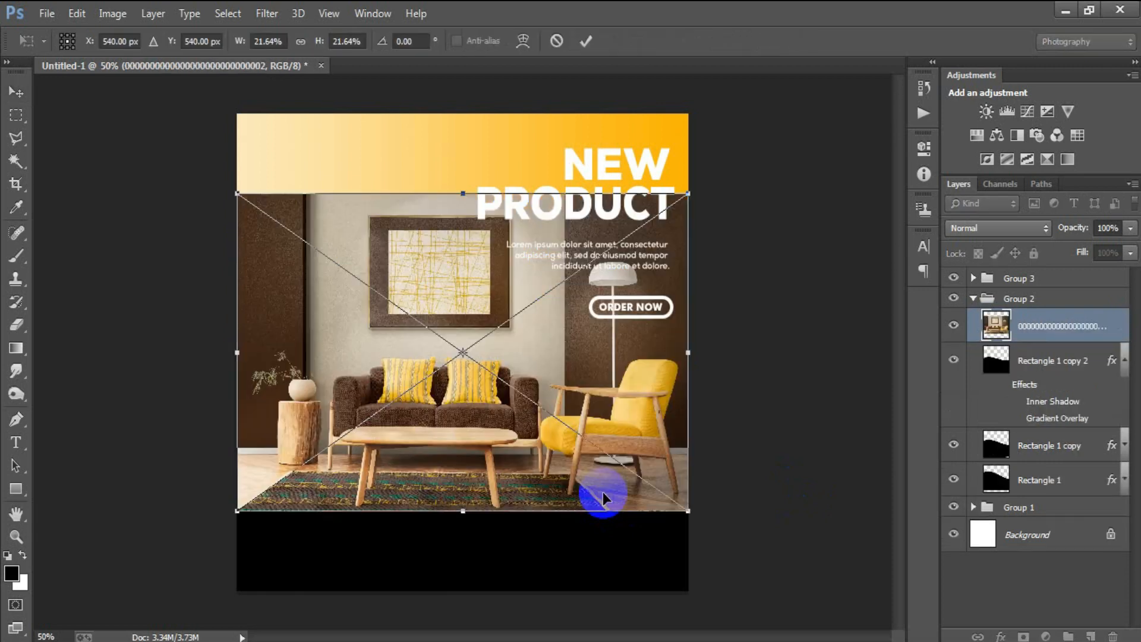
{"action": "left_click", "coordinate": [588, 41]}
Step: Clip the living-room photo to Rectangle 1 copy 2 and move it down to fill the area below the waves
{"action": "right_click", "coordinate": [1095, 330]}
{"action": "left_click", "coordinate": [792, 411]}
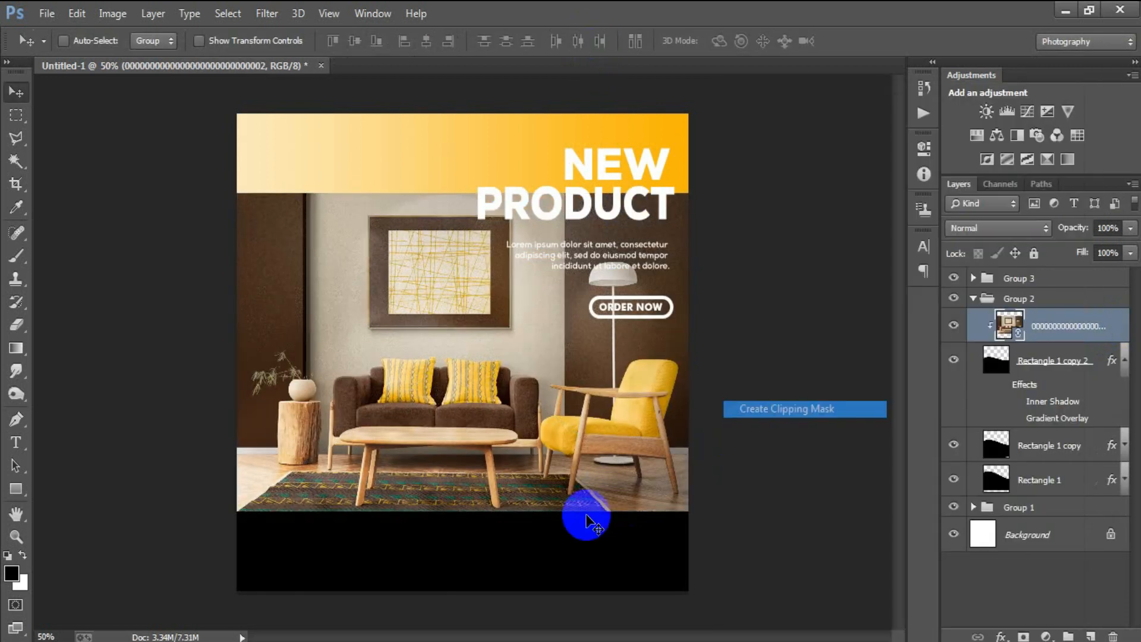
{"action": "left_click_drag", "start_coordinate": [543, 446], "coordinate": [555, 538]}
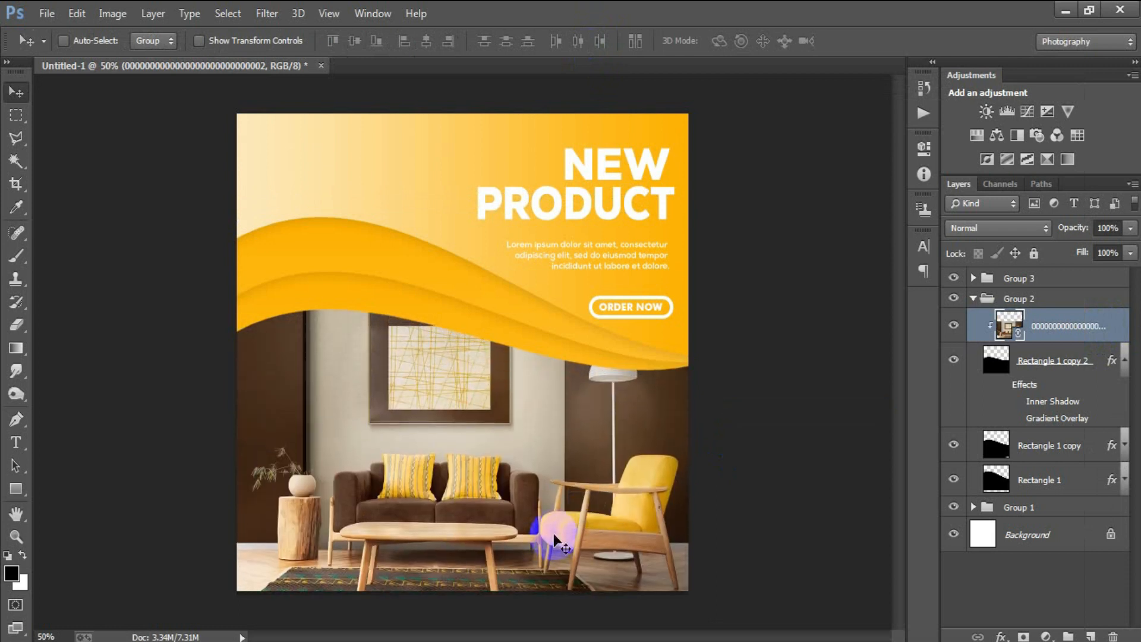
Step: Enlarge the clipped photo slightly and shift it down a little within the wave shape
{"action": "key", "text": "ctrl+t"}
{"action": "left_click_drag", "start_coordinate": [696, 613], "coordinate": [706, 619]}
{"action": "left_click_drag", "start_coordinate": [650, 538], "coordinate": [650, 550]}
{"action": "left_click", "coordinate": [586, 41]}
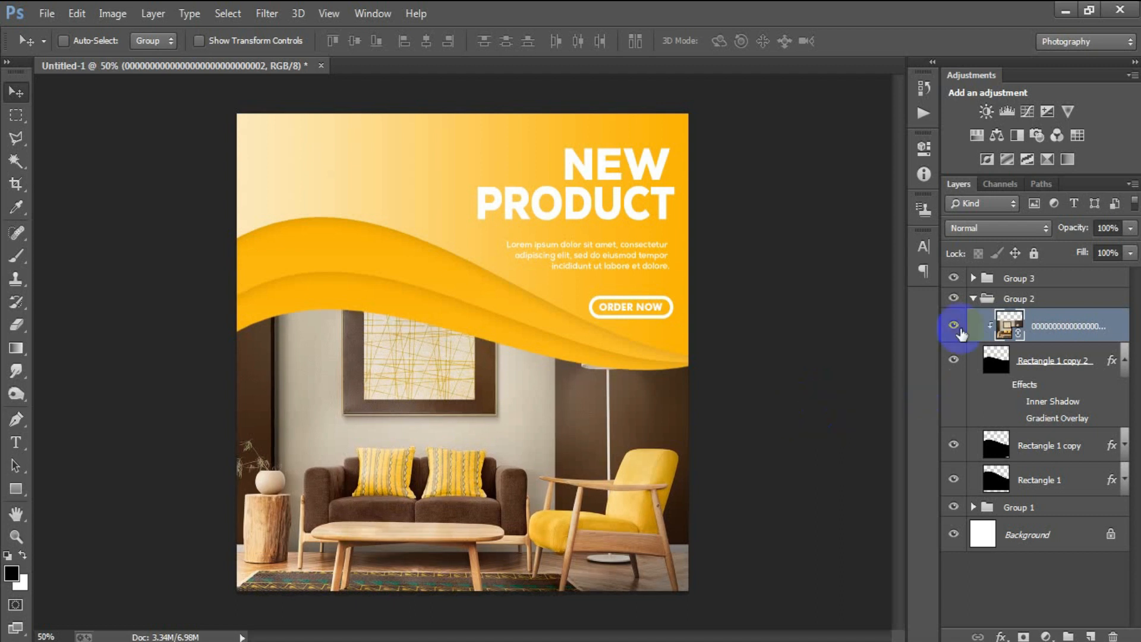
Step: Select the photo and Rectangle 1 copy 2 in Group 2 and free-transform them together with a very slight rotation
{"action": "left_click", "coordinate": [973, 299]}
{"action": "left_click", "coordinate": [973, 298]}
{"action": "left_click", "coordinate": [1061, 363], "text": "ctrl"}
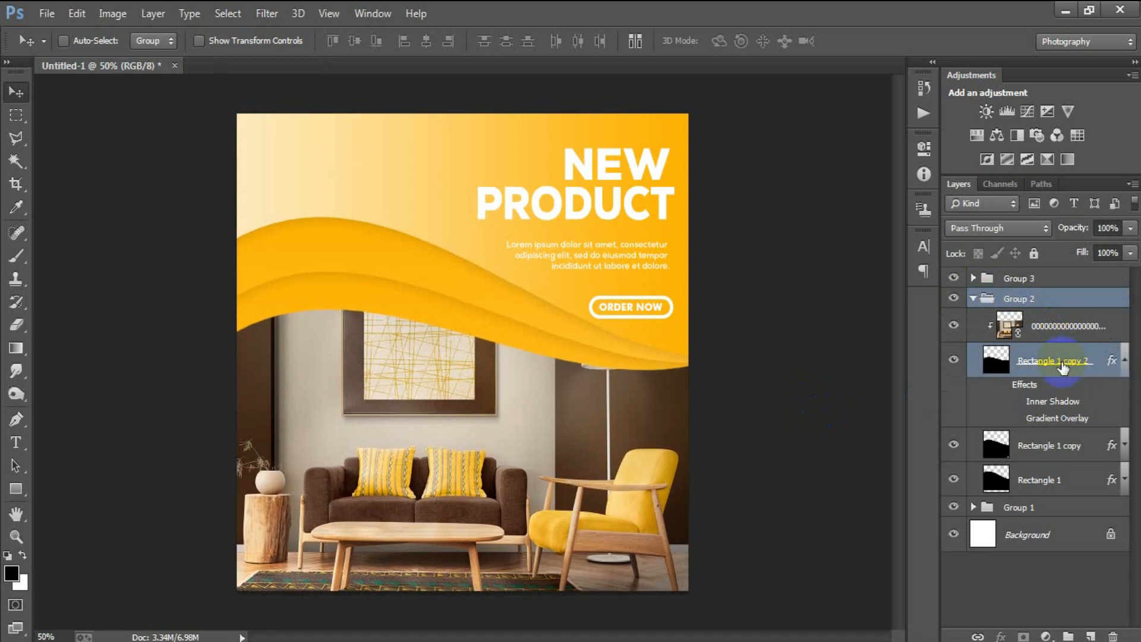
{"action": "left_click", "coordinate": [1060, 332]}
{"action": "left_click", "coordinate": [1067, 371], "text": "ctrl"}
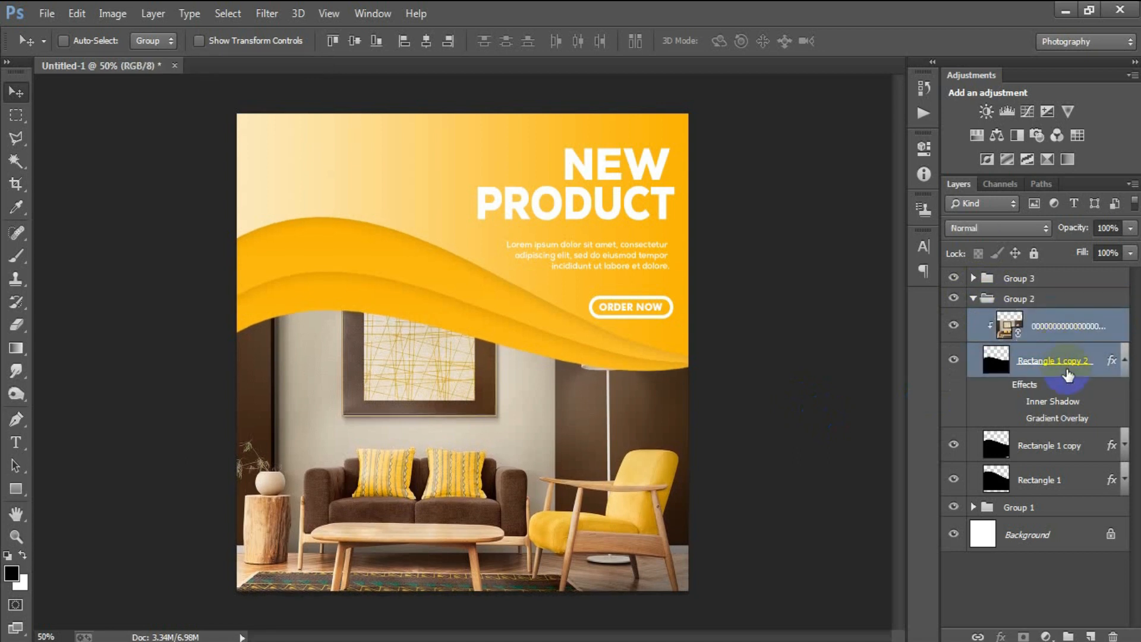
{"action": "key", "text": "ctrl+t"}
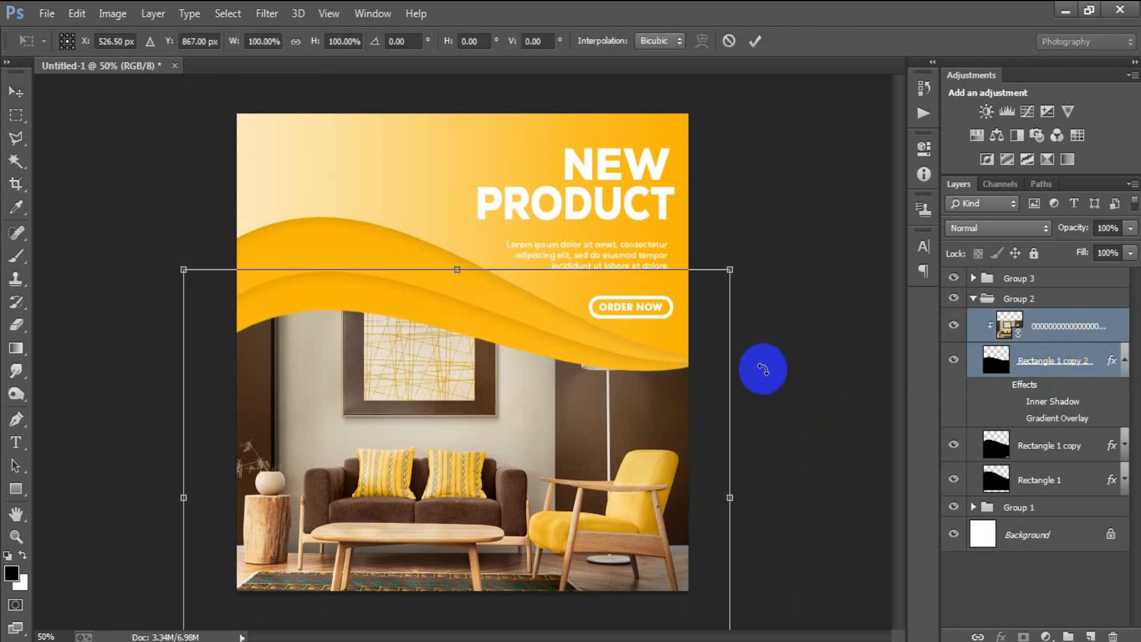
{"action": "left_click_drag", "start_coordinate": [762, 370], "coordinate": [766, 368]}
{"action": "left_click", "coordinate": [753, 42]}
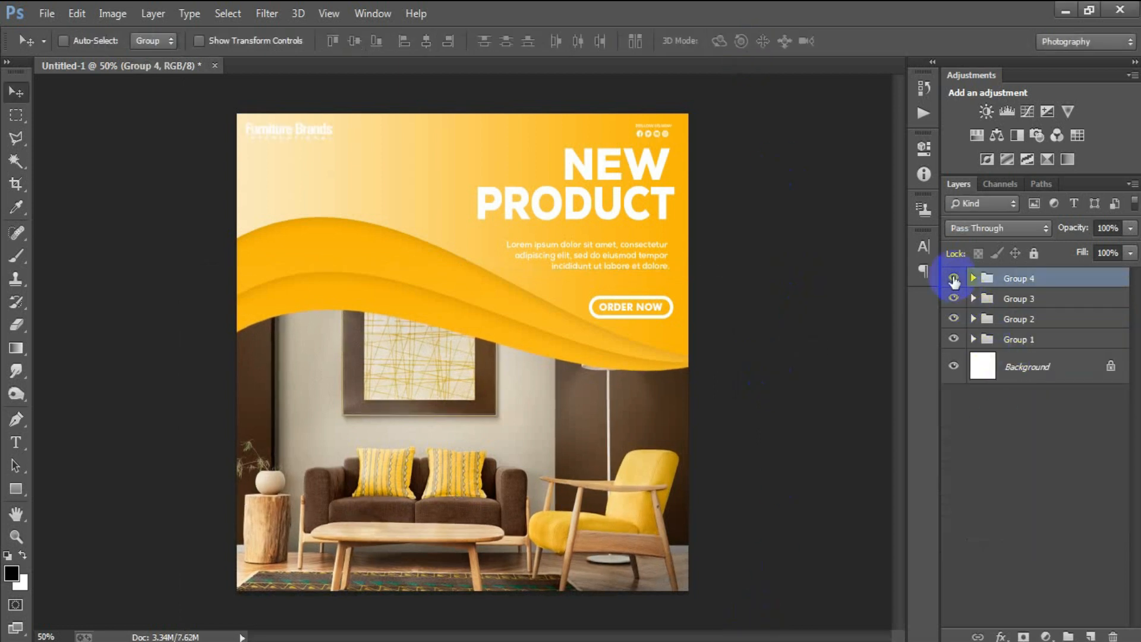
Step: Toggle the visibility of Group 4 with the brand name and social icons, and examine the whole ad up close
{"action": "left_click", "coordinate": [953, 278]}
{"action": "left_click", "coordinate": [954, 278]}
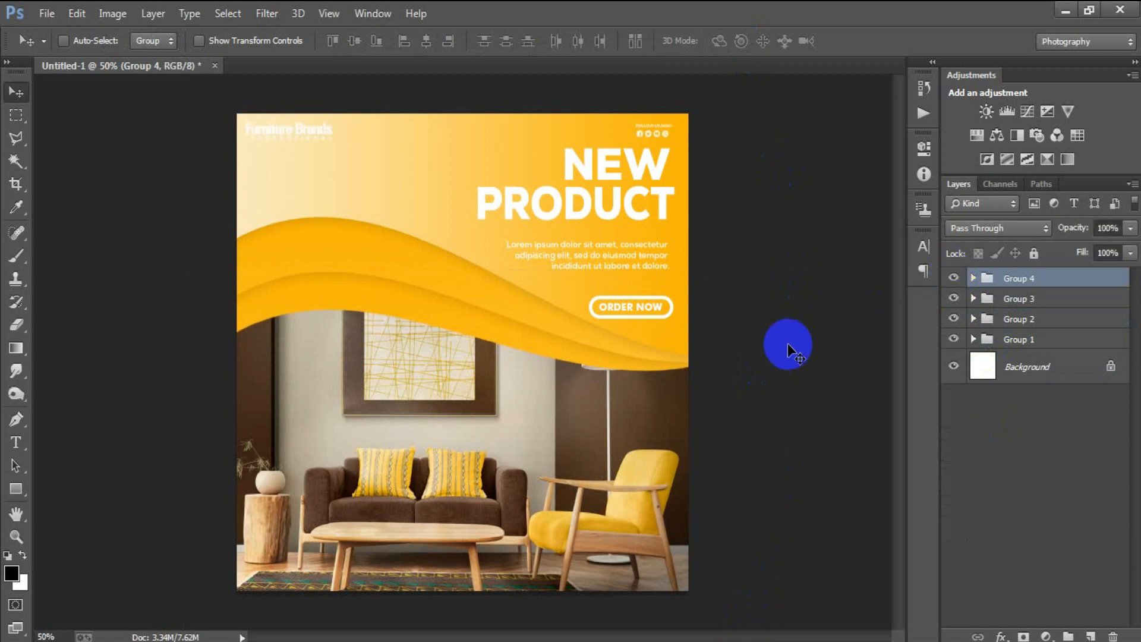
{"action": "key", "text": "ctrl+plus"}
{"action": "key", "text": "ctrl+plus"}
{"action": "scroll", "coordinate": [656, 312], "scroll_direction": "up", "scroll_amount": 3}
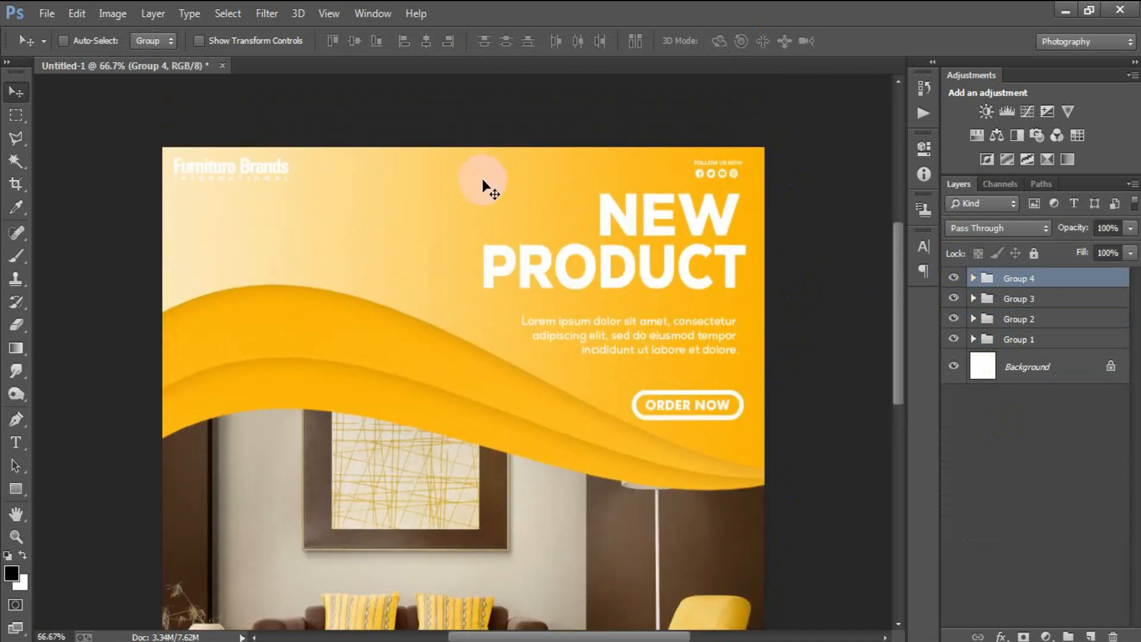
{"action": "scroll", "coordinate": [618, 324], "scroll_direction": "down", "scroll_amount": 2}
{"action": "scroll", "coordinate": [618, 343], "scroll_direction": "down", "scroll_amount": 5}
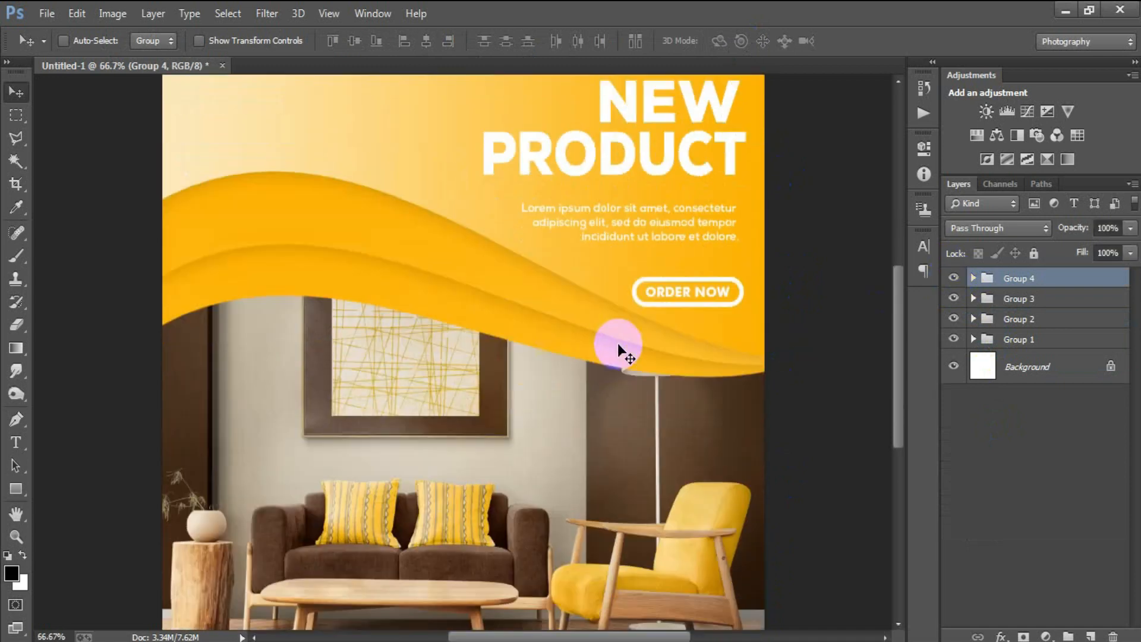
{"action": "scroll", "coordinate": [627, 356], "scroll_direction": "up", "scroll_amount": 3}
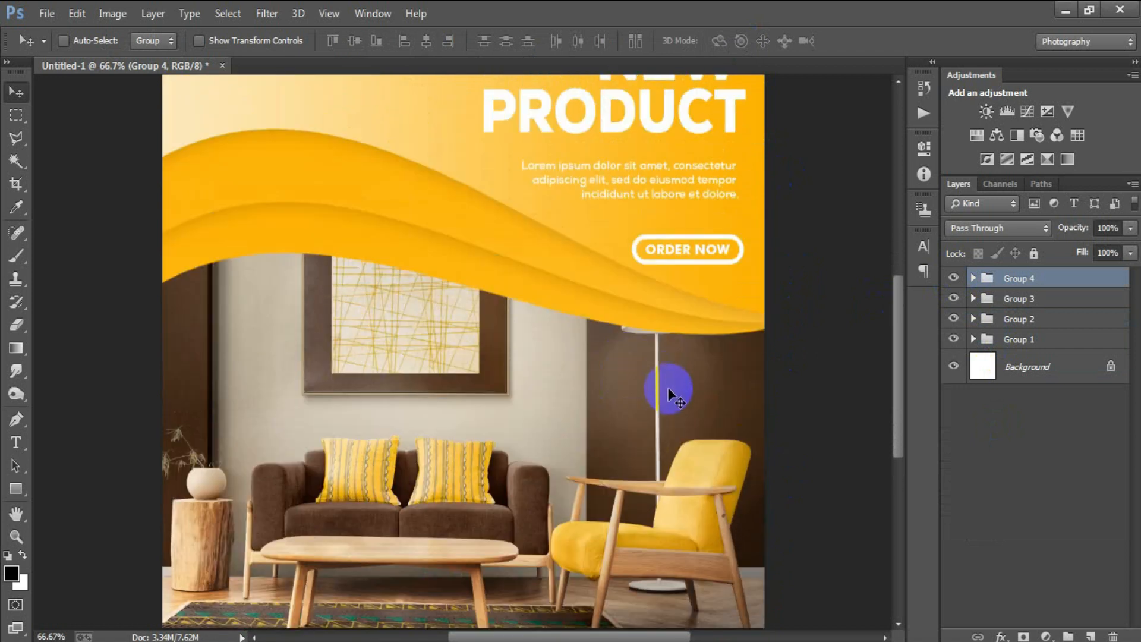
{"action": "key", "text": "ctrl+minus"}
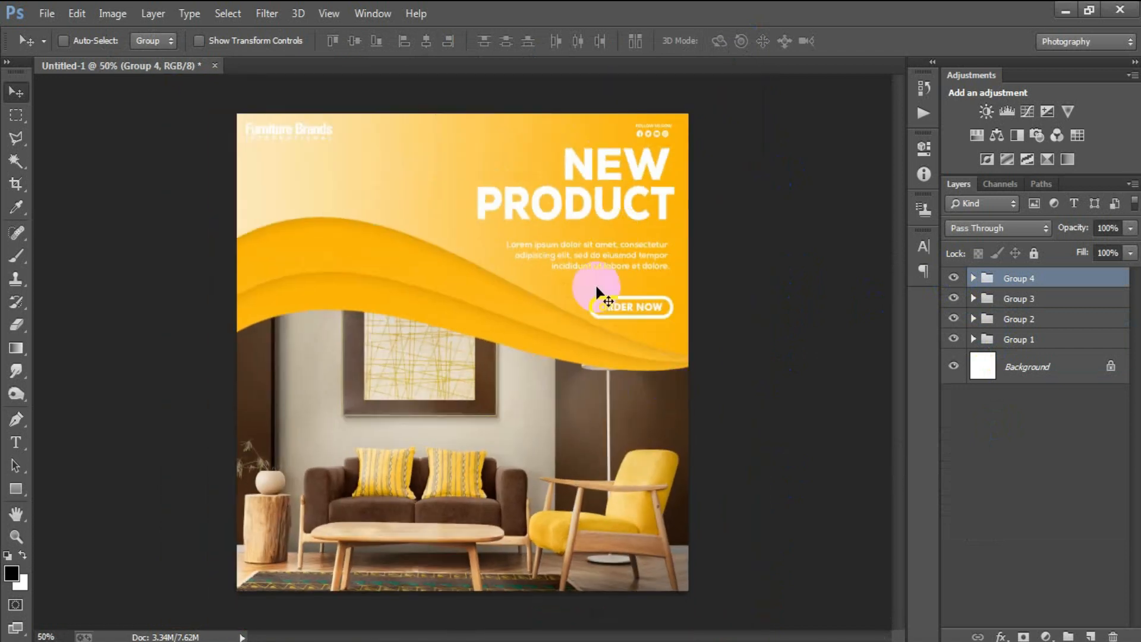